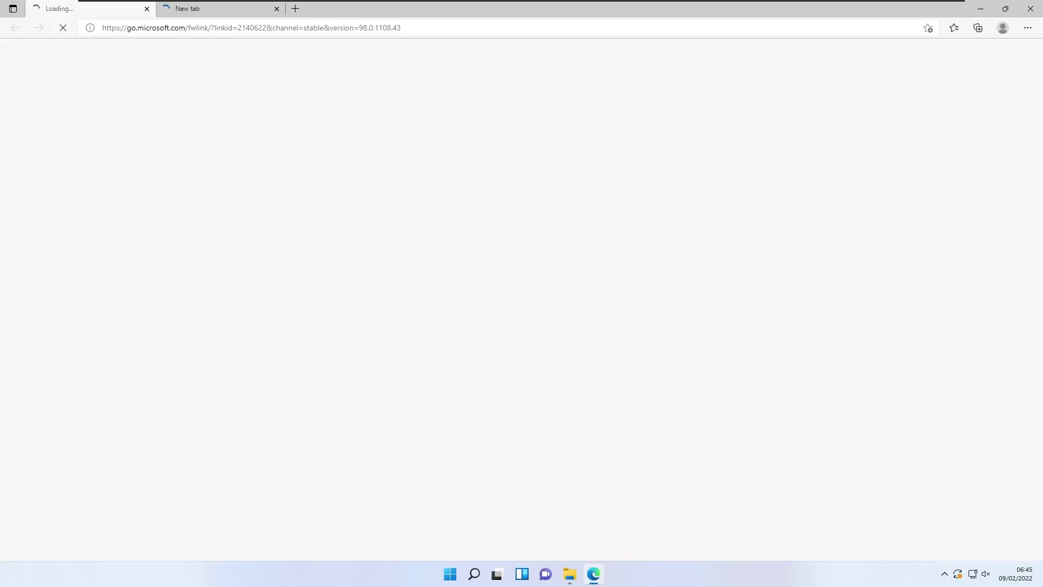
Search the web for "devaintart cursor" and open the Windows 11 Cursors Concept v2 page from DeviantArt's cursors collection.
left_click(276, 9)
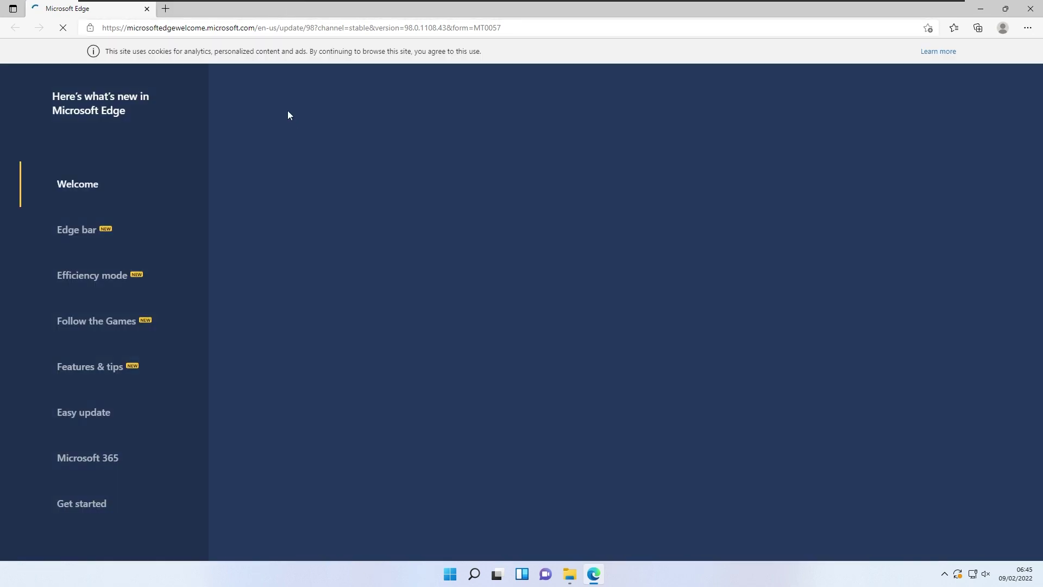
left_click(410, 33)
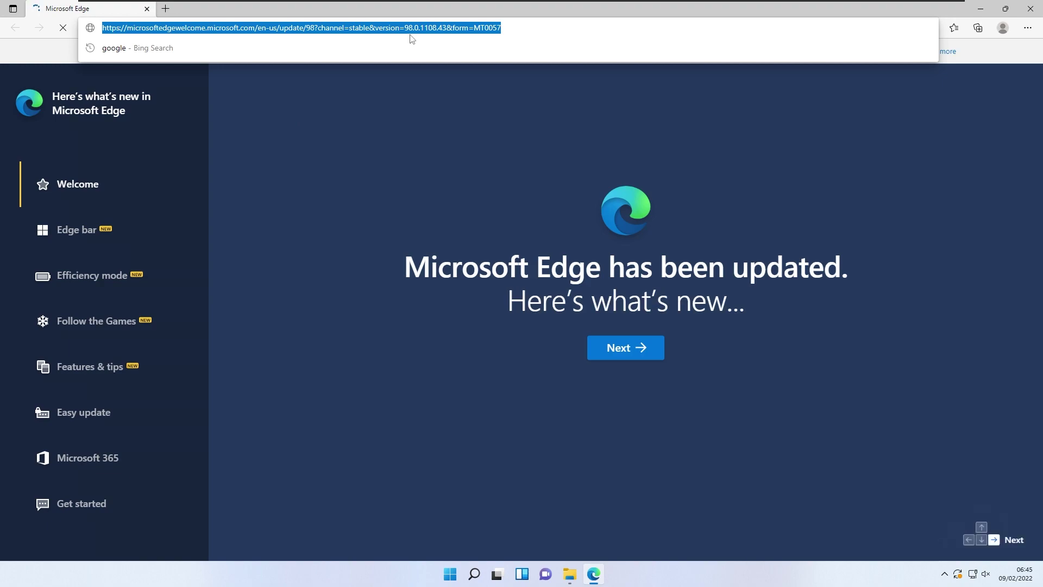
type("devaintart cursor")
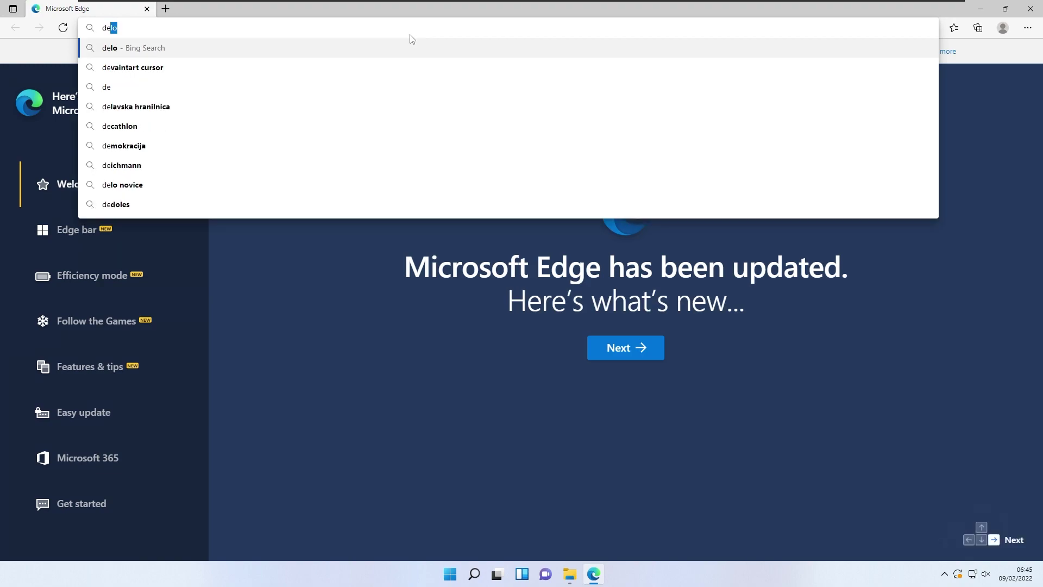
key("Return")
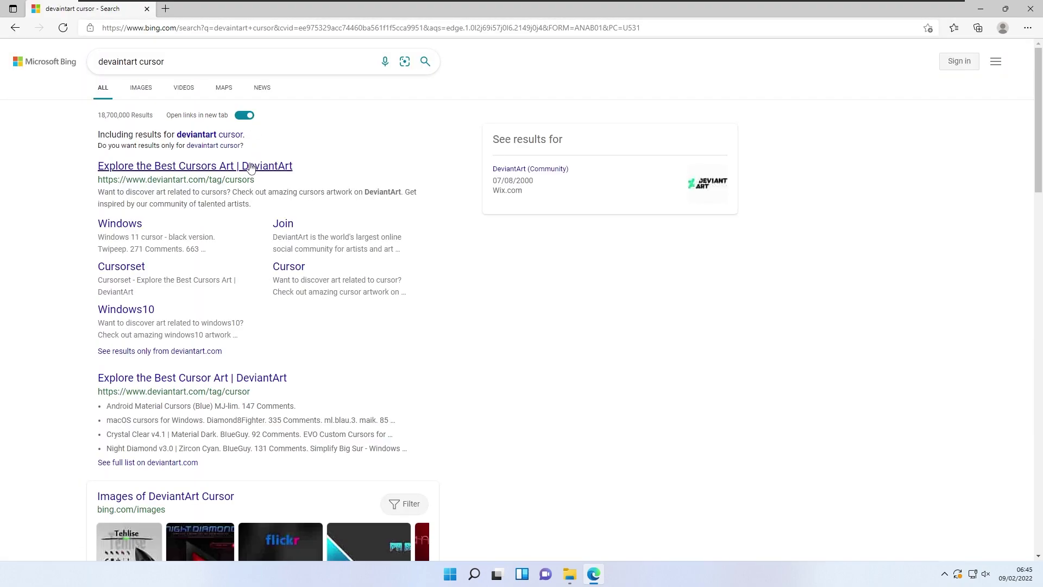
left_click(503, 157)
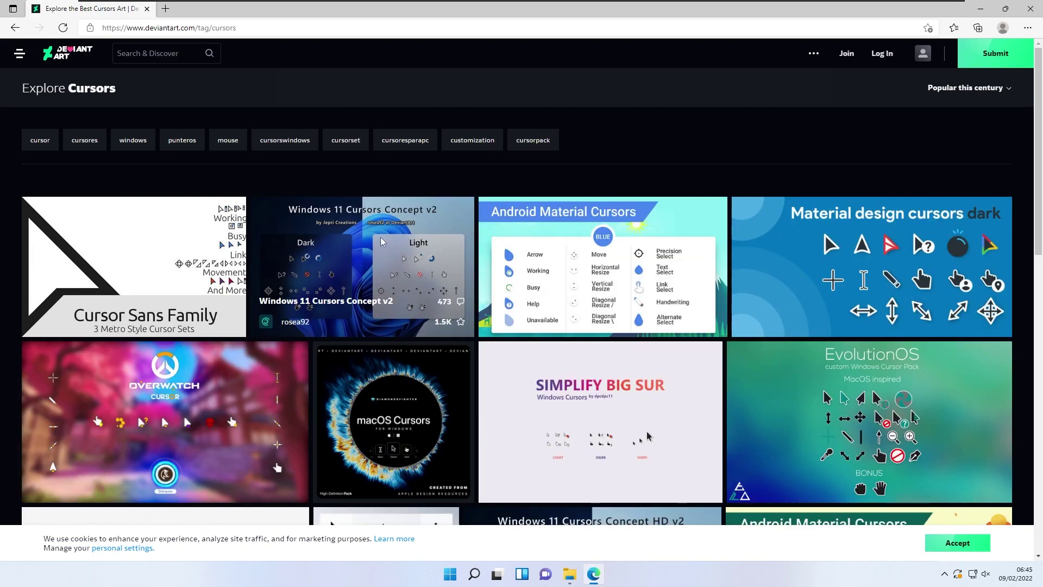
left_click(382, 243)
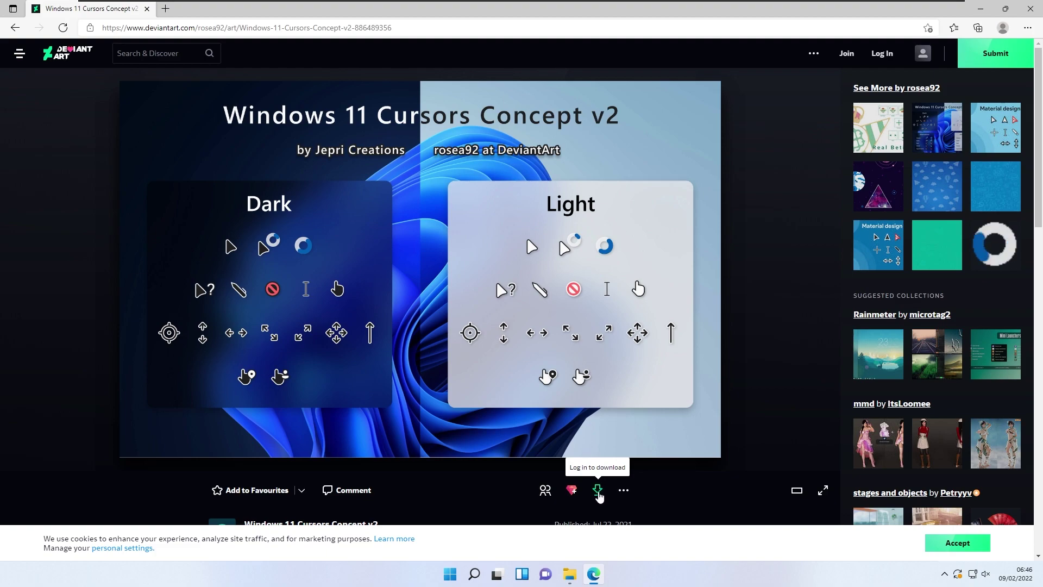
Extract the downloaded windows_11_cursors_concept_v2 archive into its own folder inside Downloads.
left_click(571, 577)
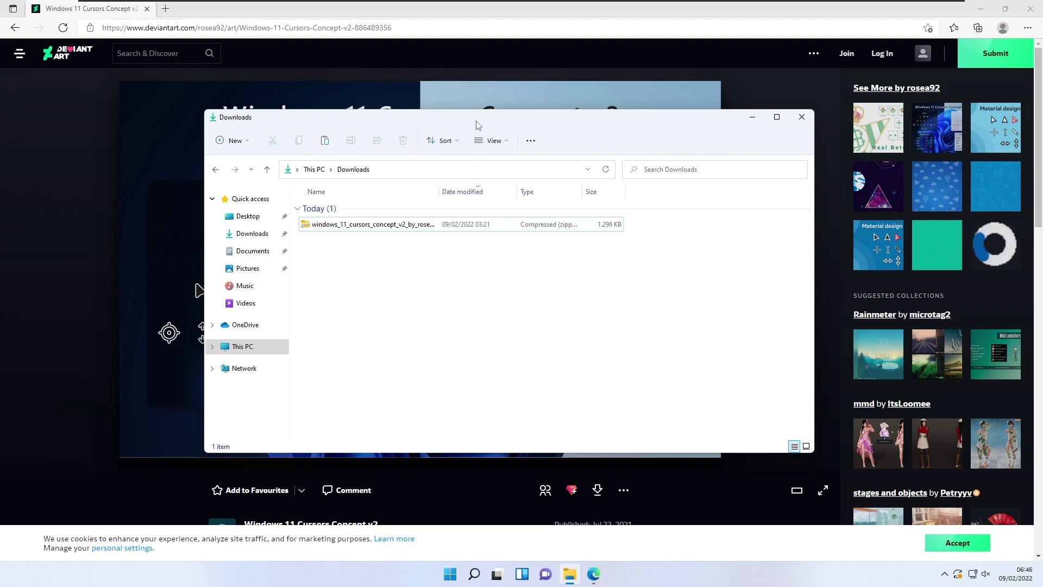
left_click(417, 225)
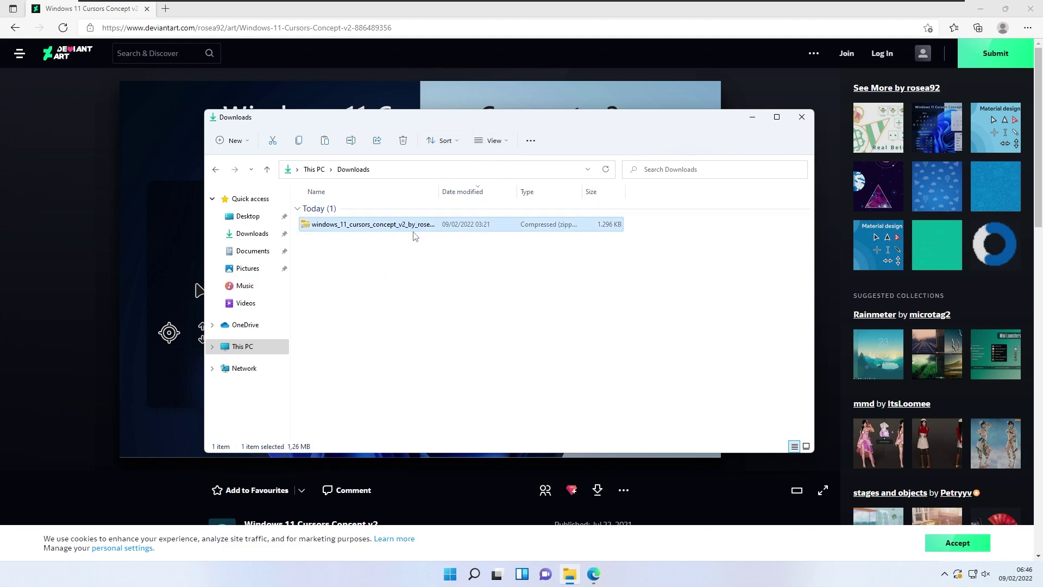
right_click(409, 231)
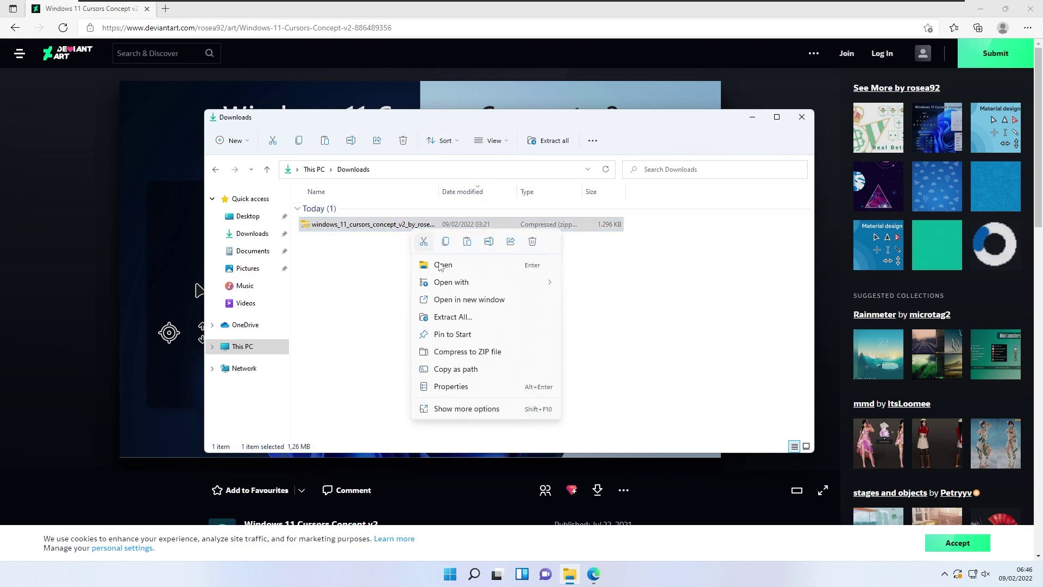
left_click(466, 317)
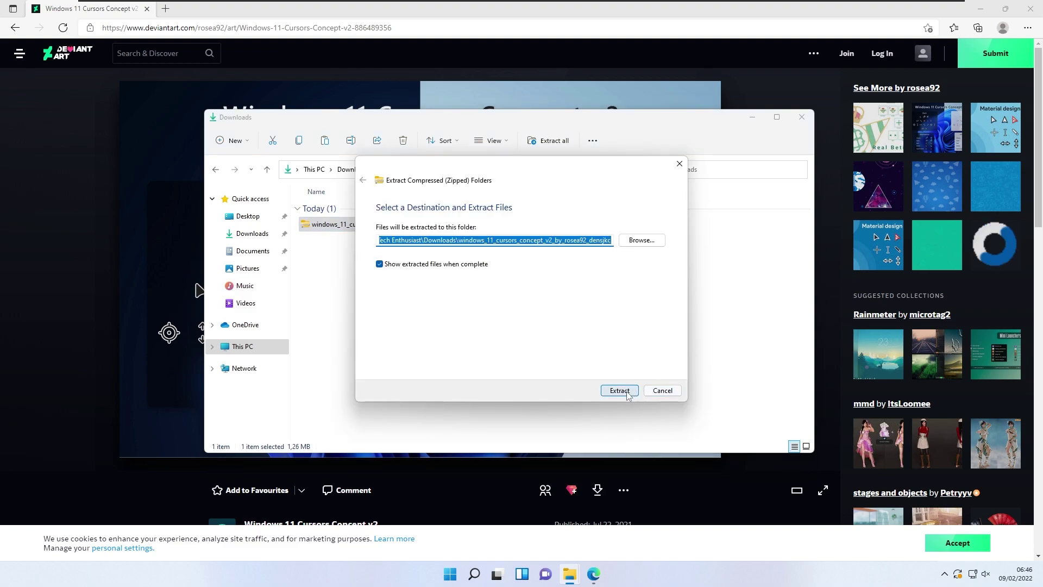
left_click(622, 390)
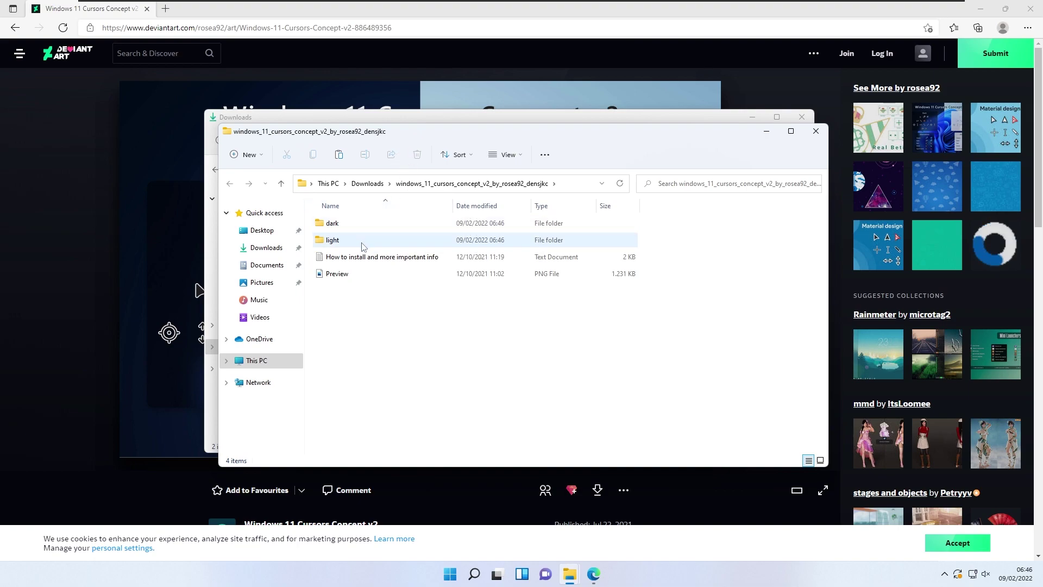
Install the dark cursor set using the Install setup information file in the extracted dark folder.
double_click(366, 228)
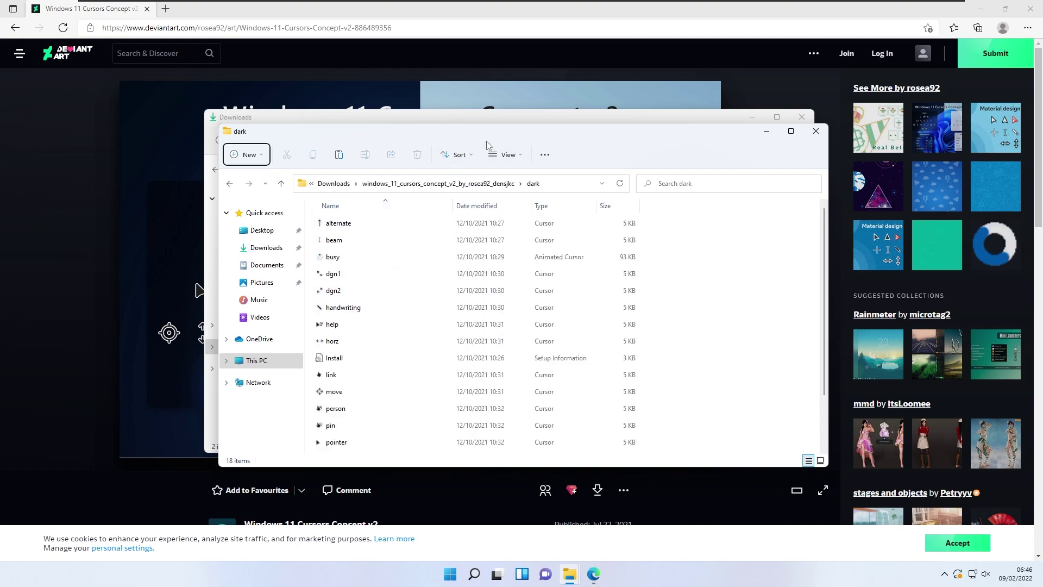
left_click(370, 358)
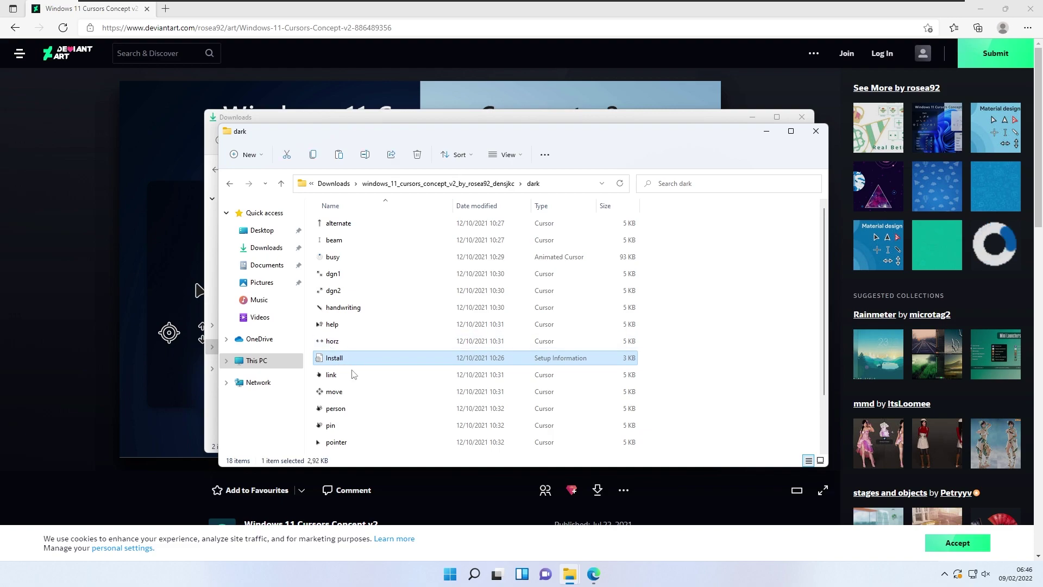
right_click(352, 364)
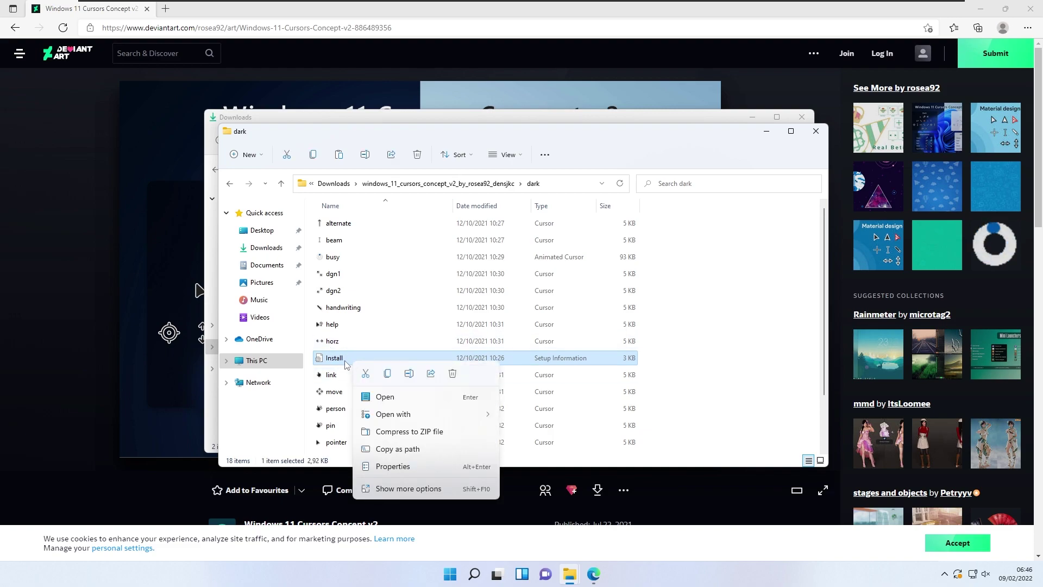
left_click(400, 488)
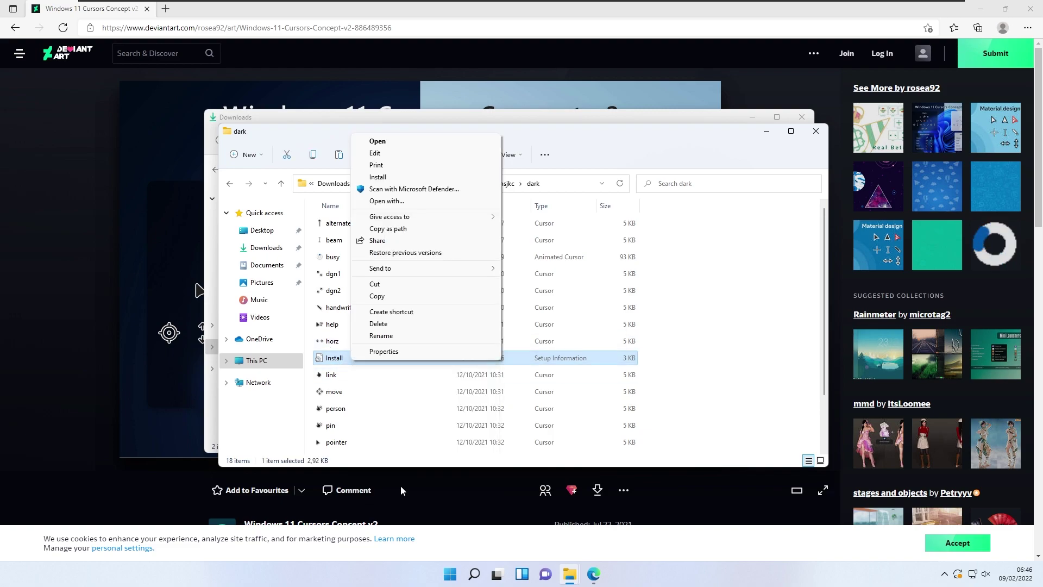
left_click(379, 178)
left_click(477, 369)
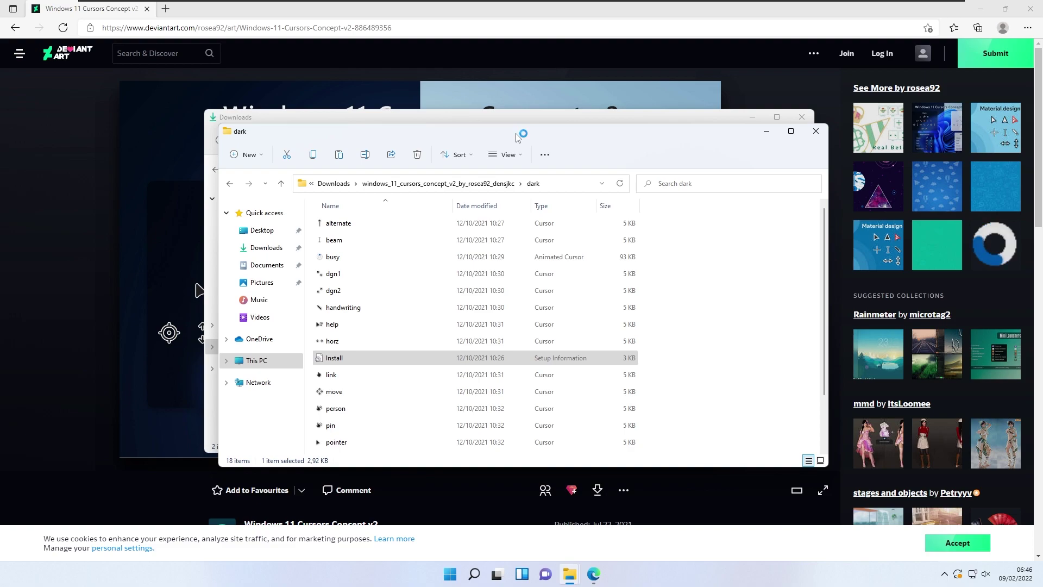
Minimize the browser and both File Explorer windows to reveal the desktop.
left_click(987, 9)
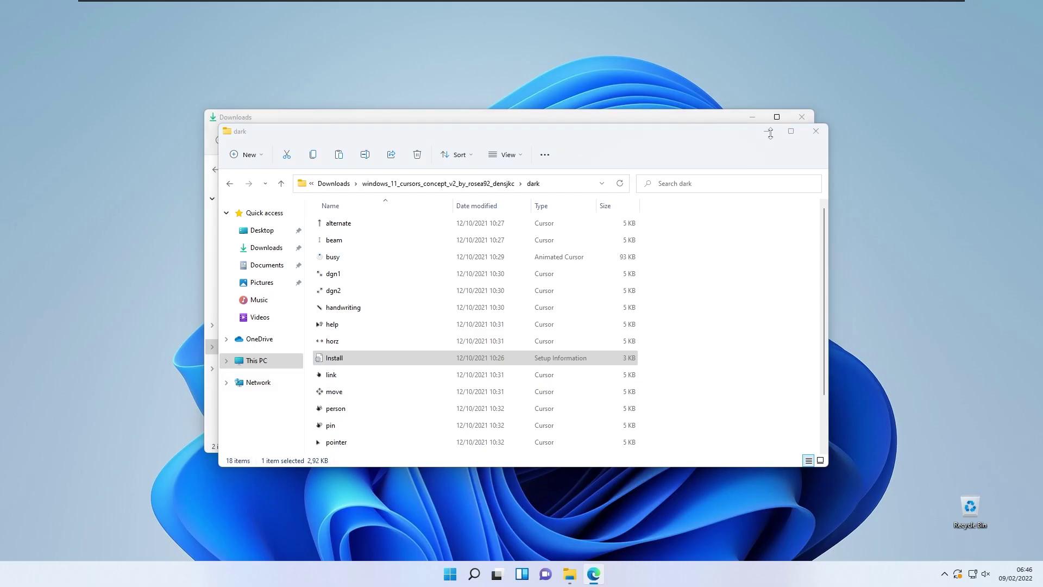
left_click(767, 131)
left_click(752, 117)
Search Windows for "cursor" and open the mouse pointer display settings, placing the Mouse Properties dialog nearer the screen's centre.
key("super")
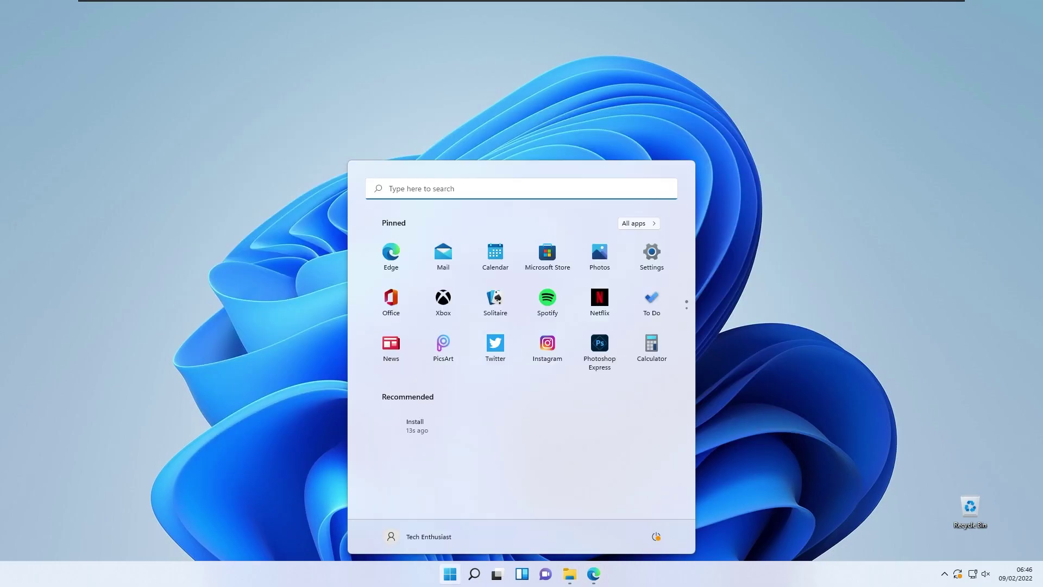
left_click(459, 189)
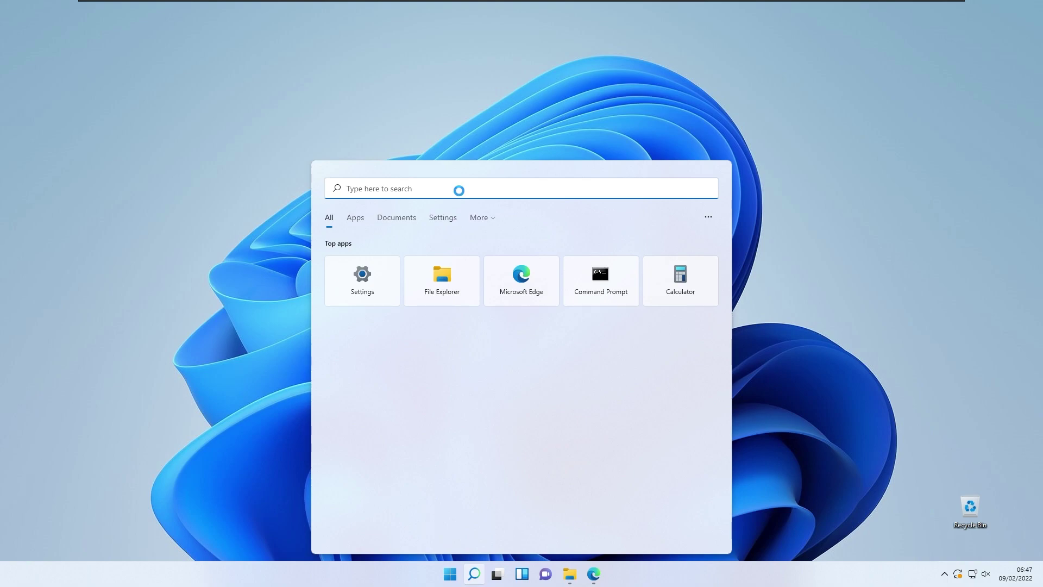
type("cursor")
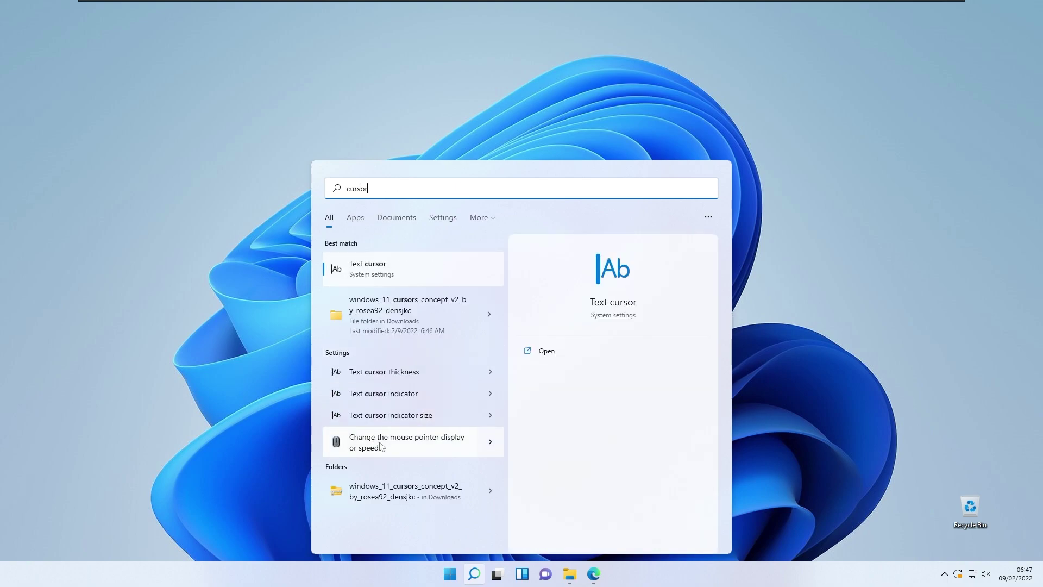
left_click(412, 442)
left_click_drag(149, 36, 420, 88)
left_click(328, 95)
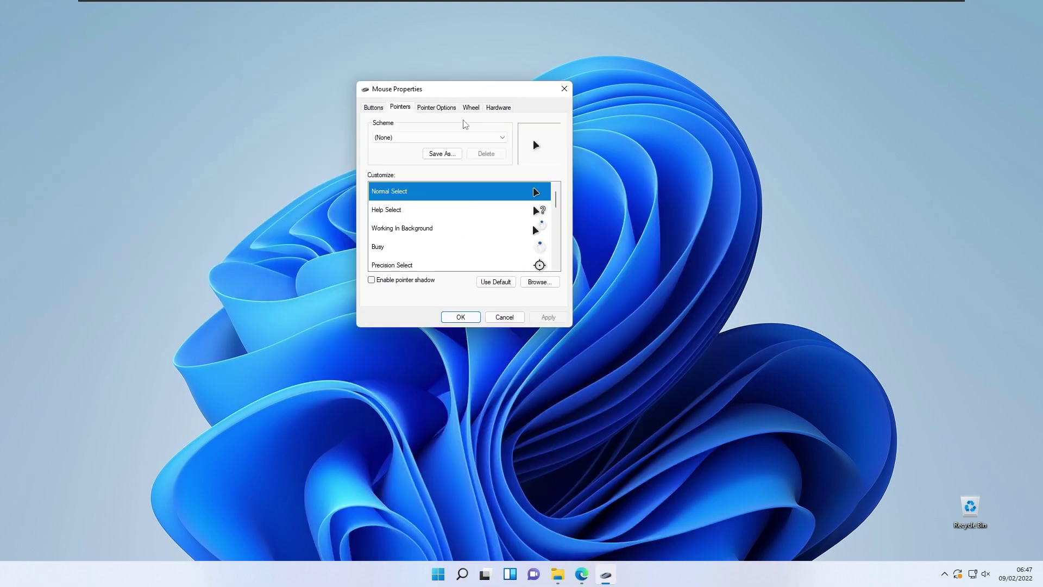
Apply the Windows 11 Cursors Dark v2 pointer scheme and close the Mouse Properties dialog.
left_click(402, 138)
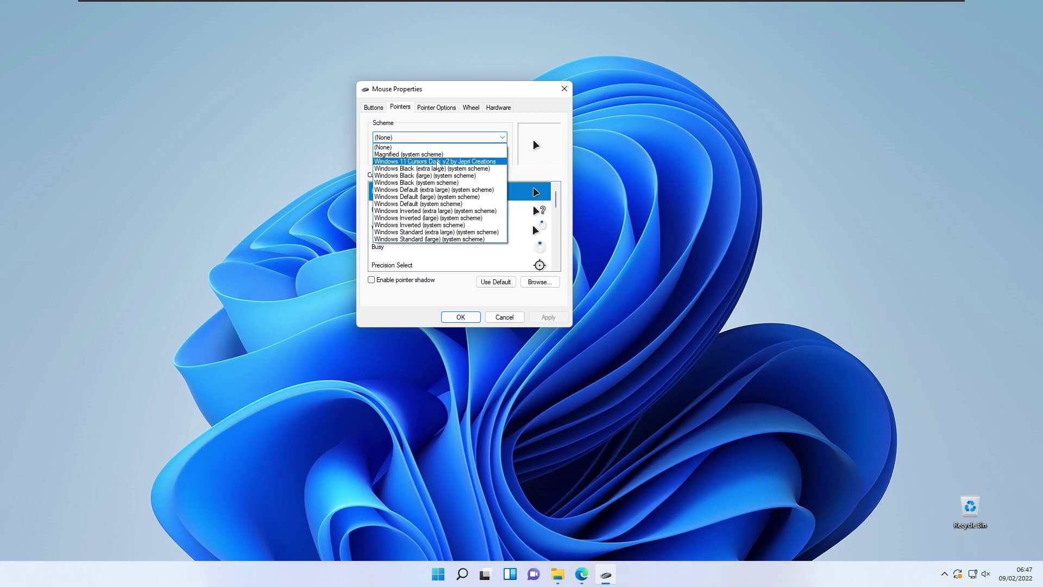
left_click(436, 162)
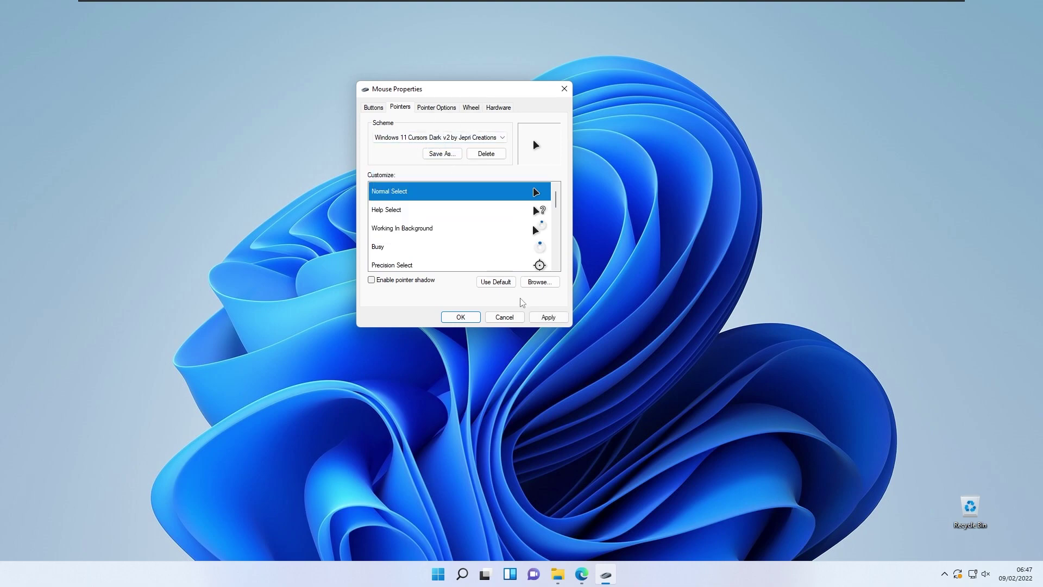
left_click(554, 323)
left_click(564, 324)
left_click(461, 317)
left_click_drag(100, 111, 653, 348)
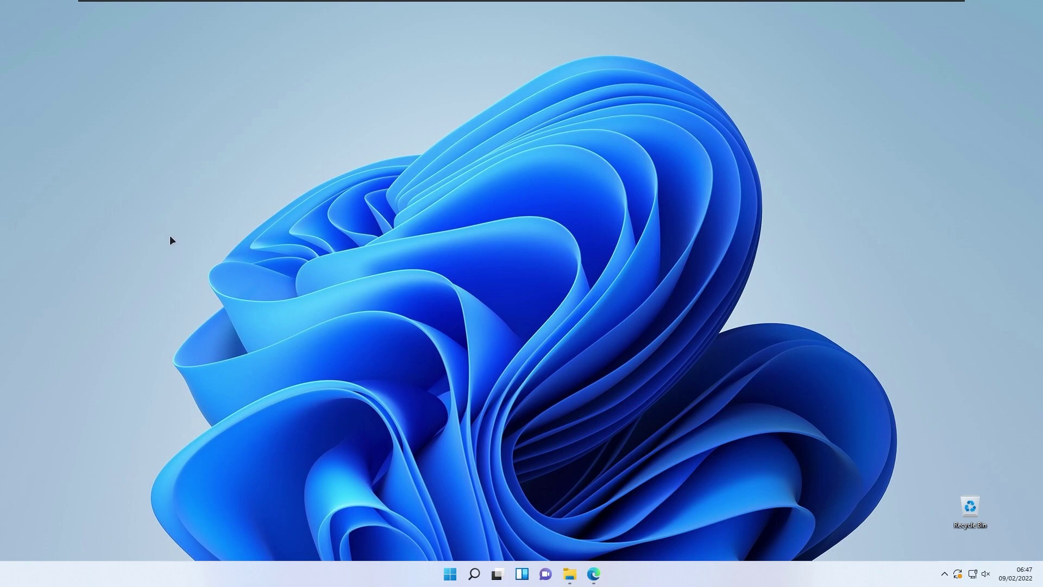
left_click(450, 574)
left_click(301, 360)
Switch to Microsoft Edge, search for "firefox" and open Mozilla's Firefox for Windows download page.
left_click(593, 574)
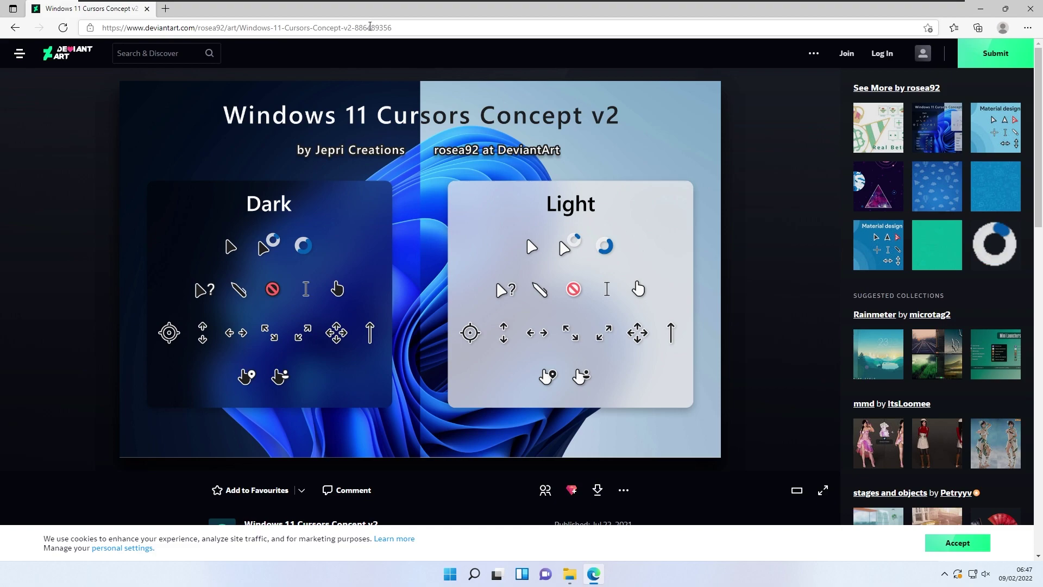
left_click(390, 28)
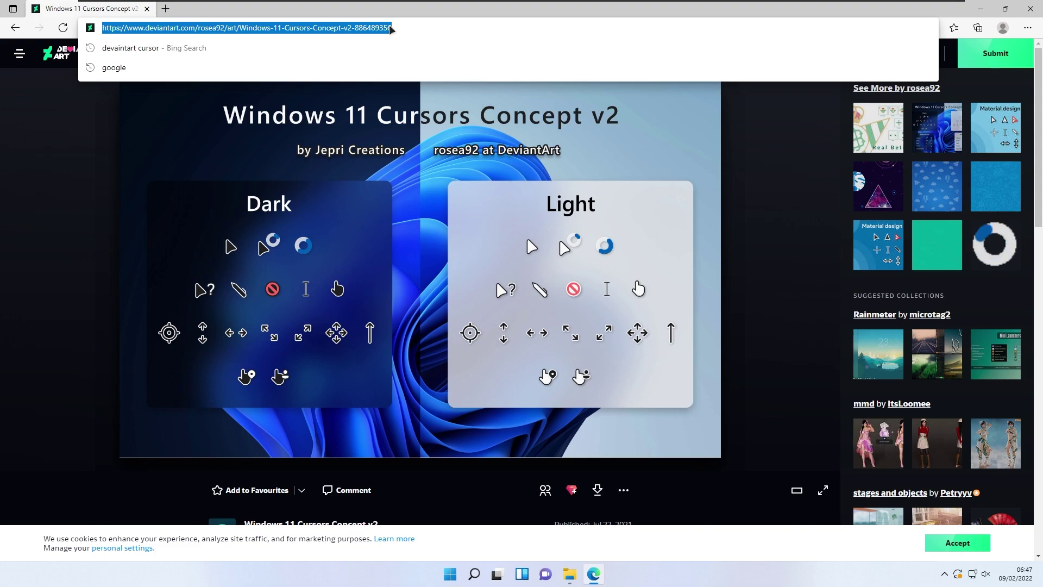
type("f")
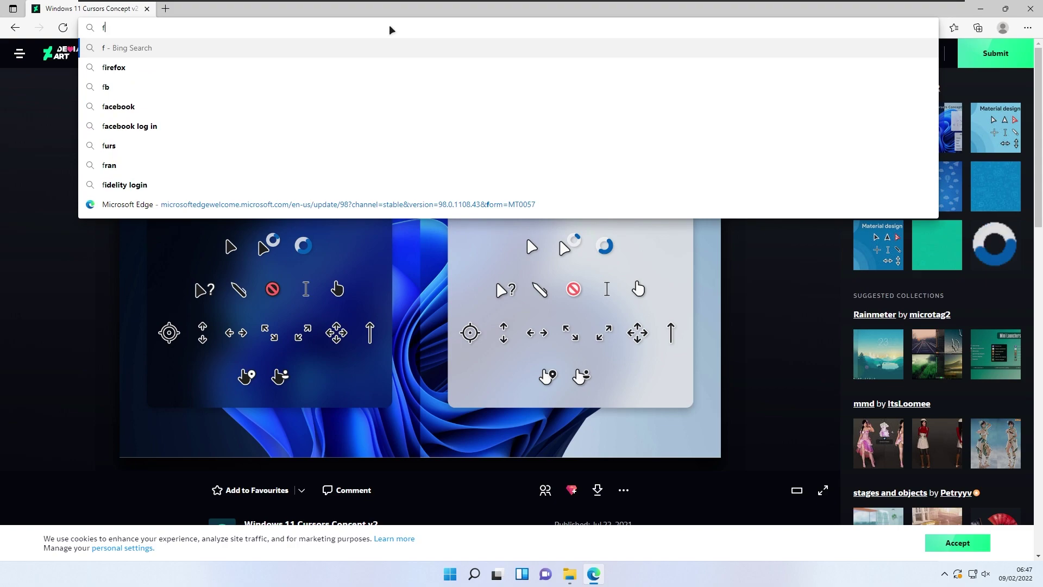
left_click(344, 66)
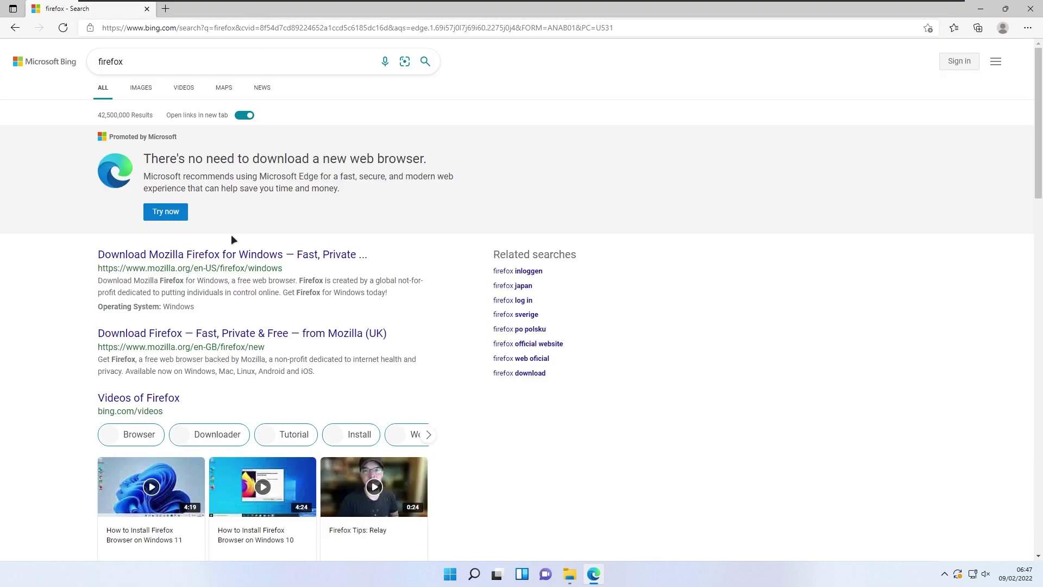
left_click(239, 263)
left_click(147, 8)
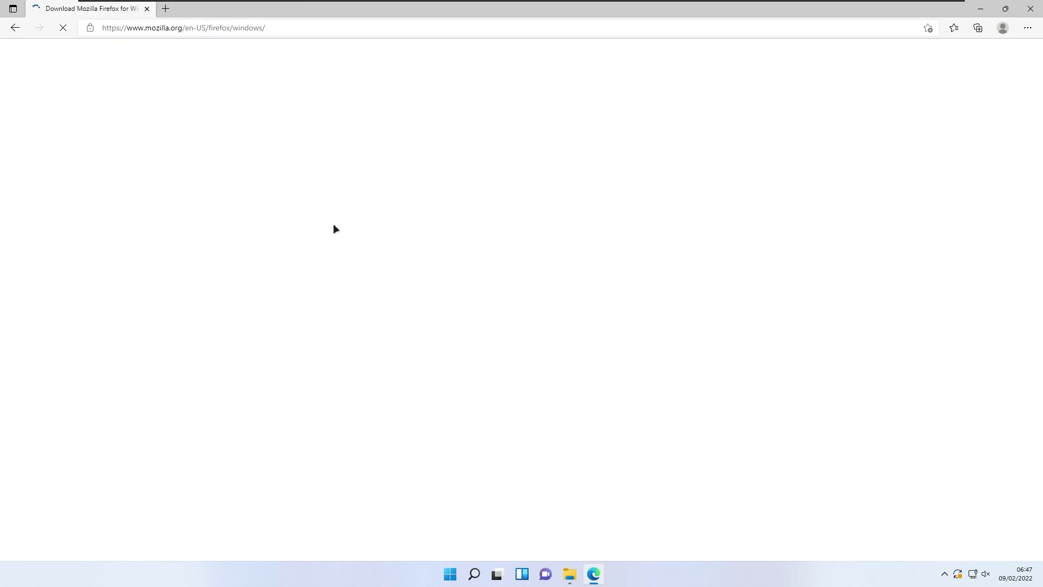
Download the Firefox installer and run it, allowing it to make changes to the device.
left_click(158, 300)
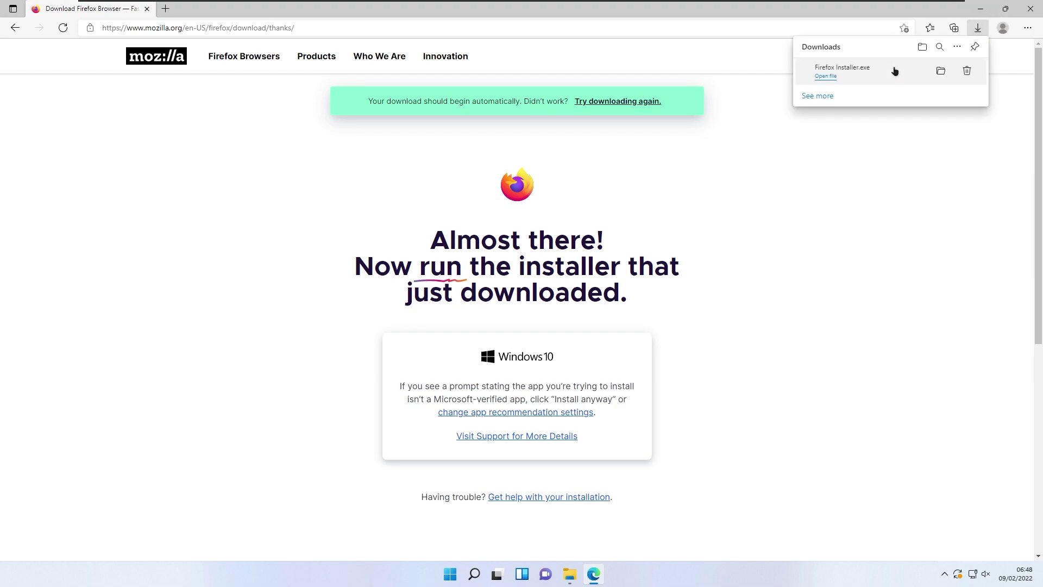
left_click(825, 76)
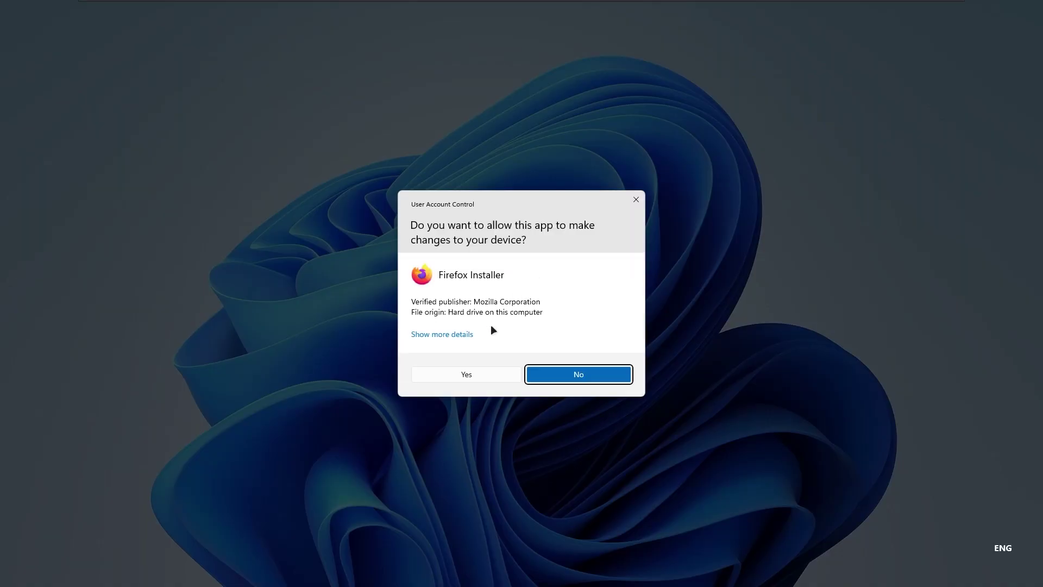
left_click(491, 369)
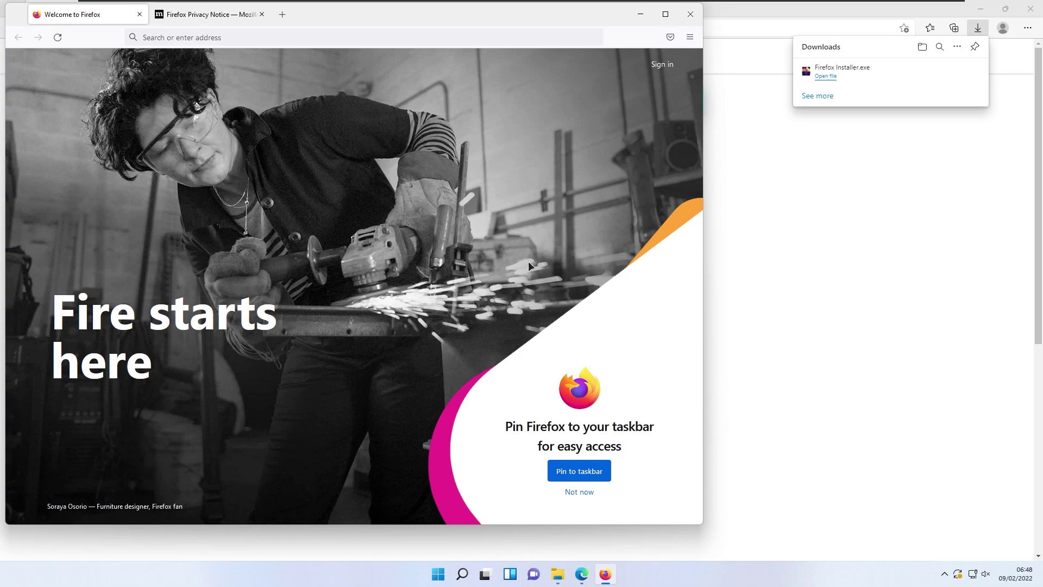
Complete the Firefox welcome setup: pin it to the taskbar, make it the default browser and skip importing from Microsoft Edge.
left_click(580, 473)
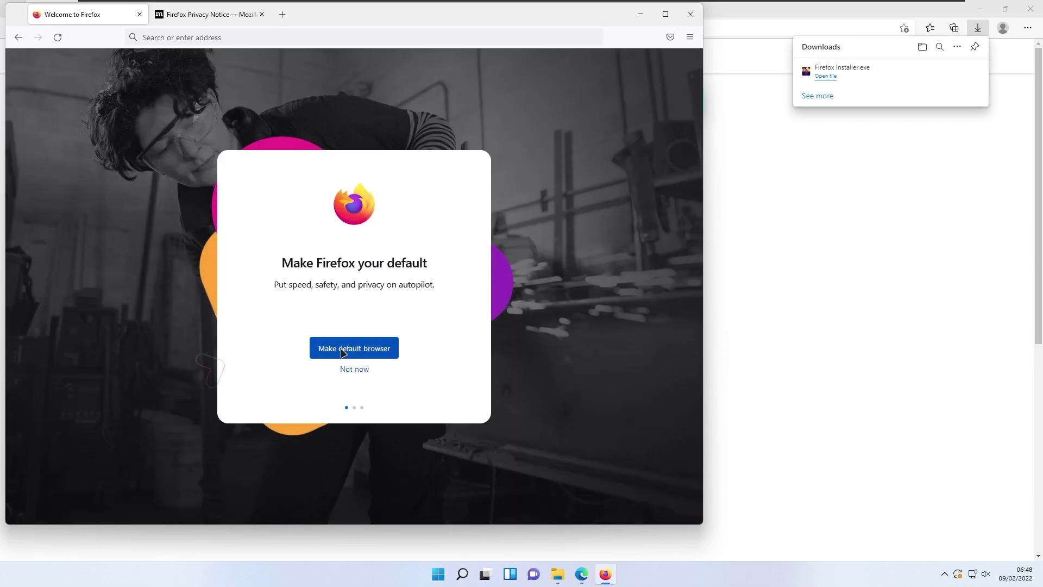
left_click(376, 353)
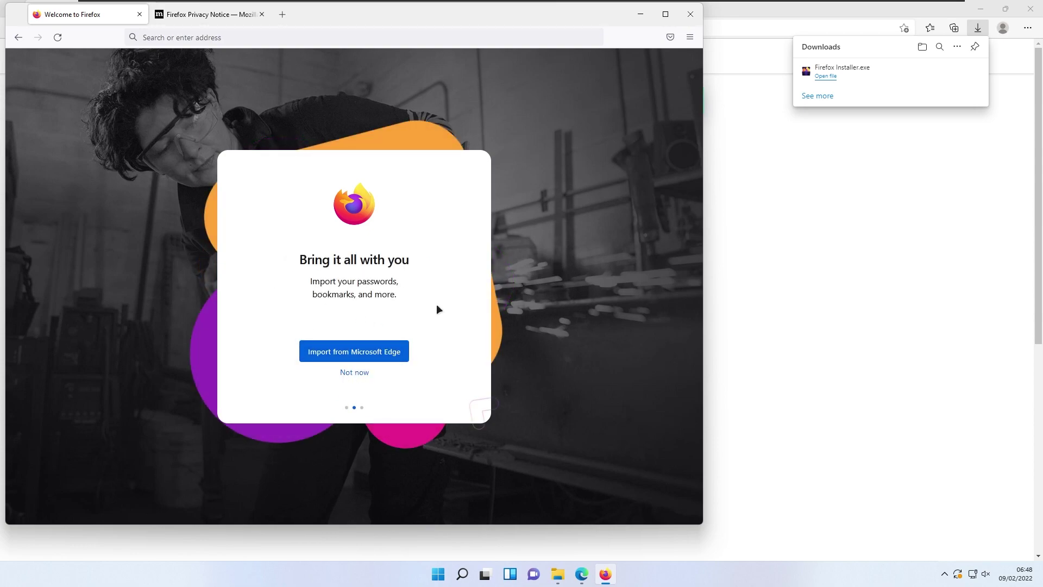
left_click(356, 373)
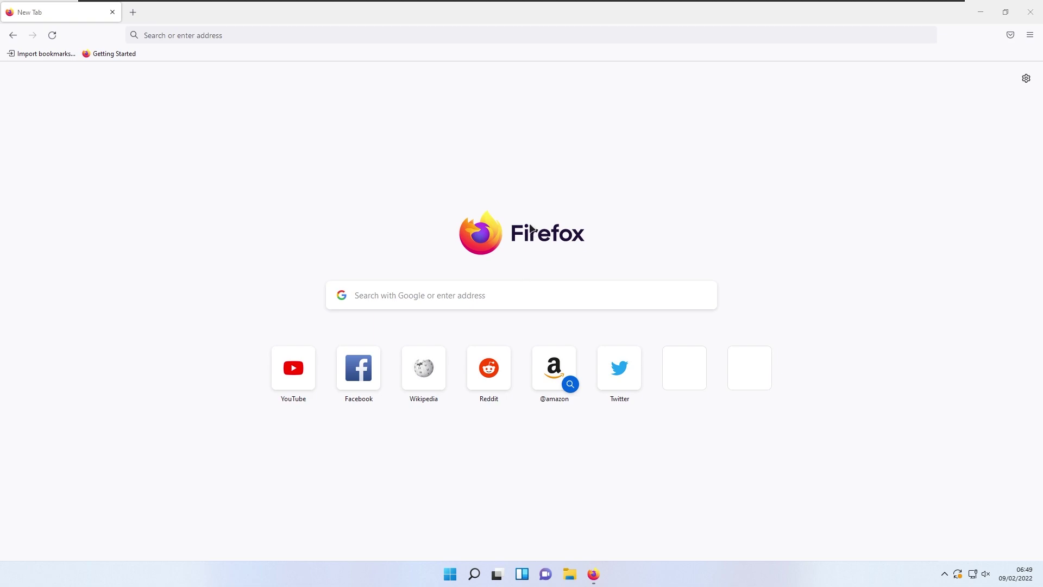
Close Firefox and open the taskbar settings.
left_click(1012, 13)
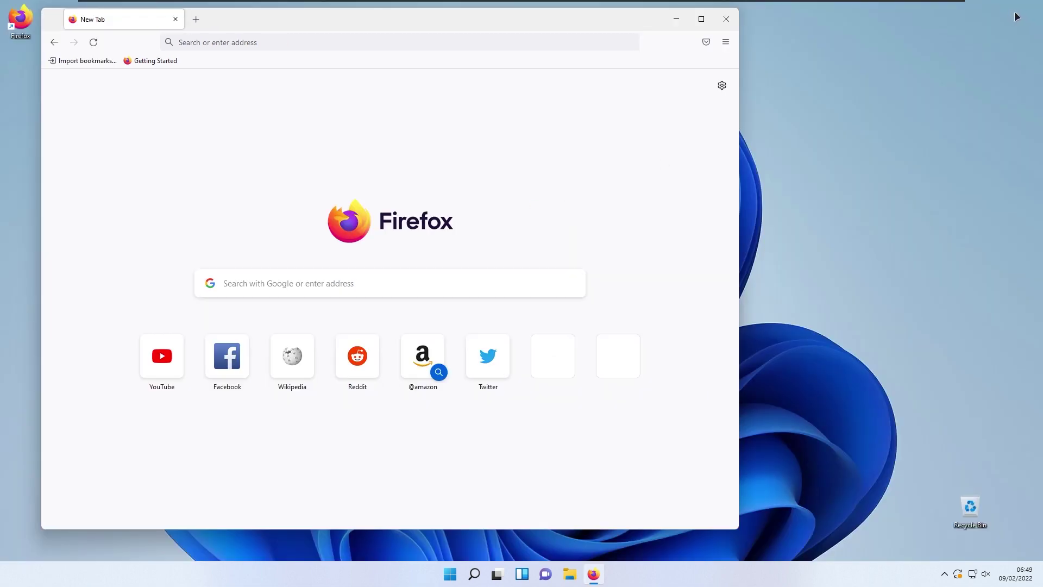
left_click(727, 16)
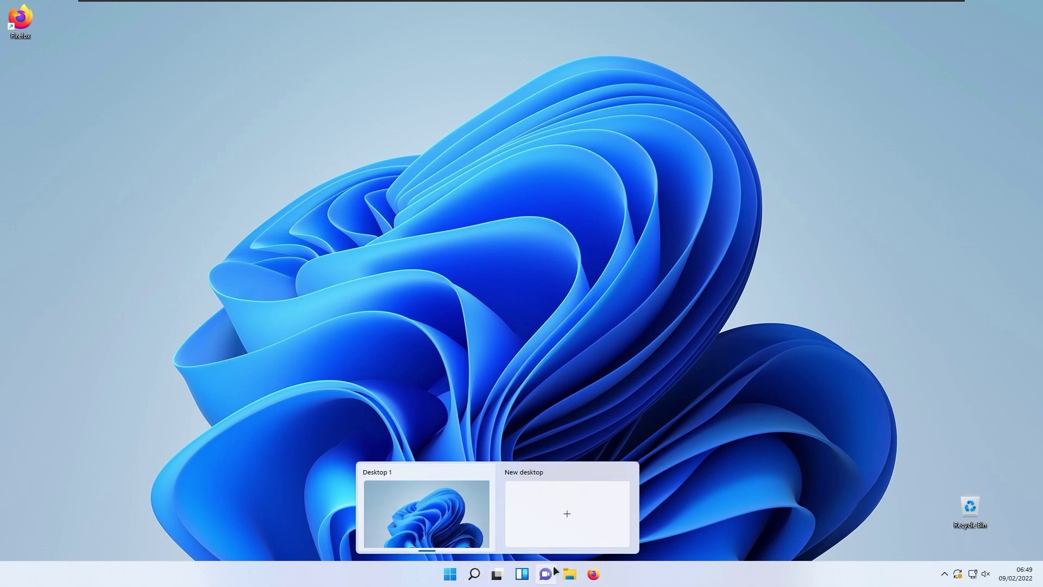
right_click(412, 575)
left_click(456, 550)
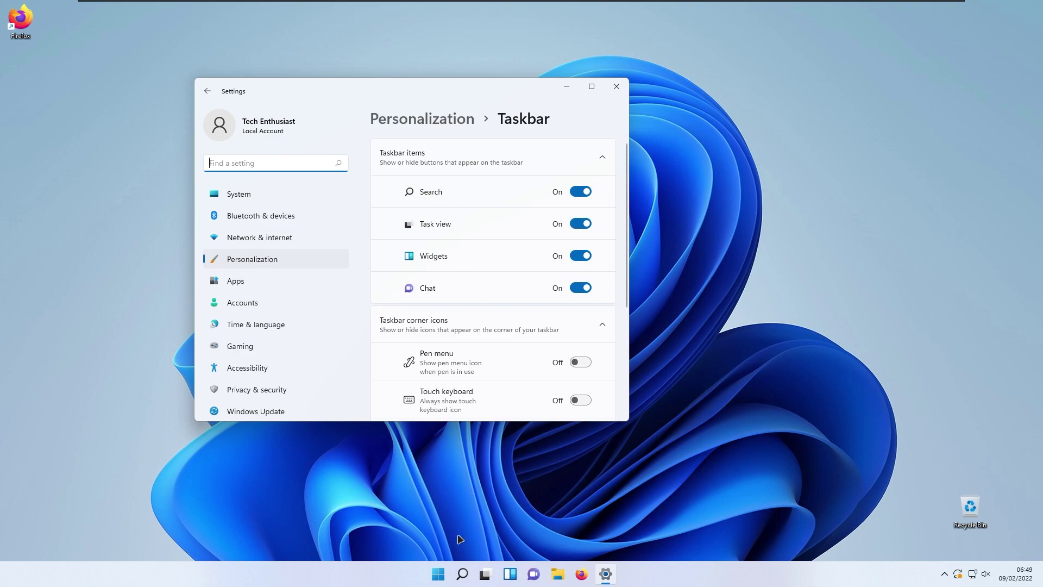
left_click(443, 572)
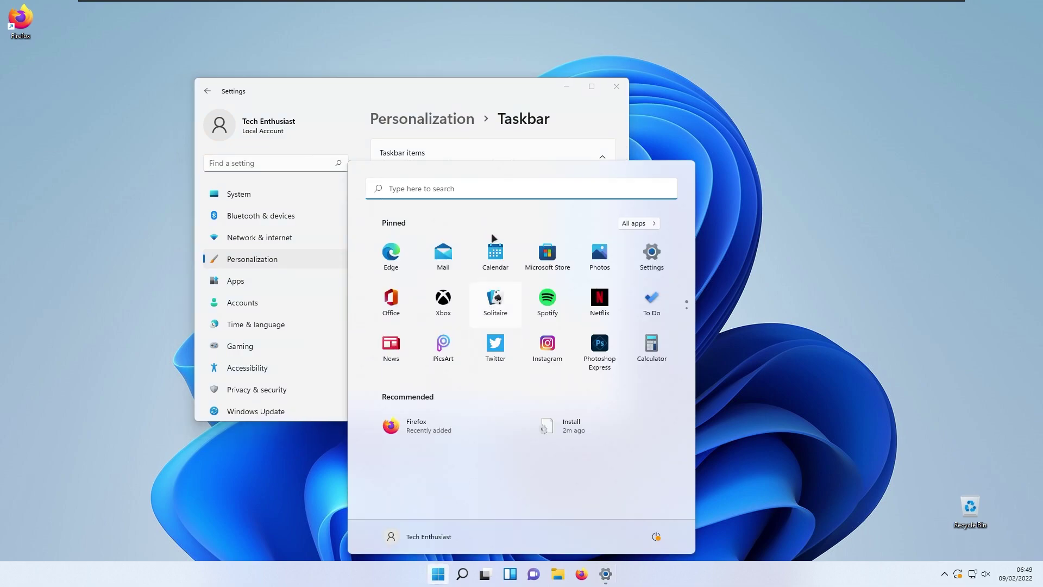
left_click(430, 109)
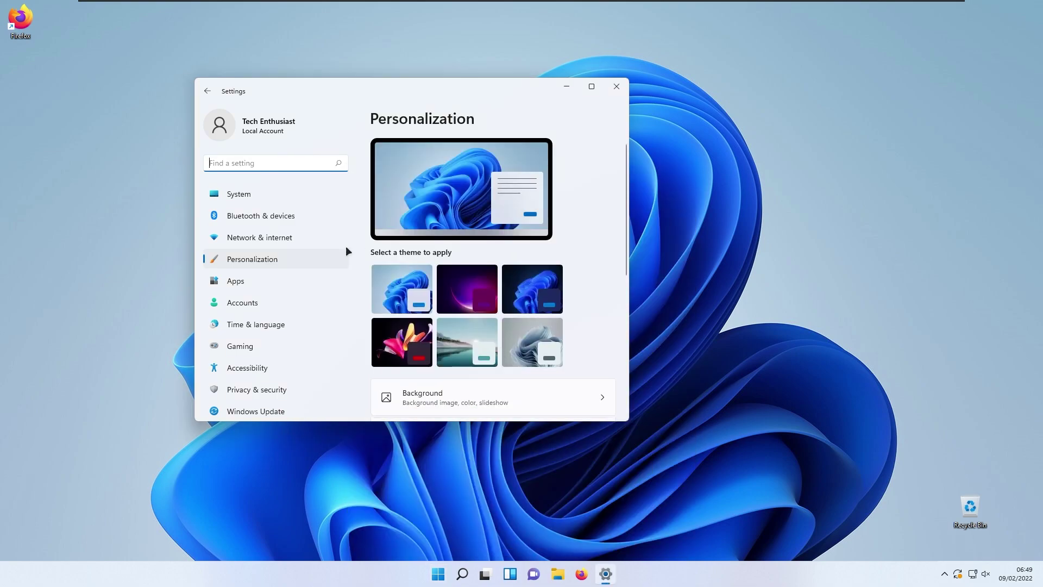
right_click(380, 576)
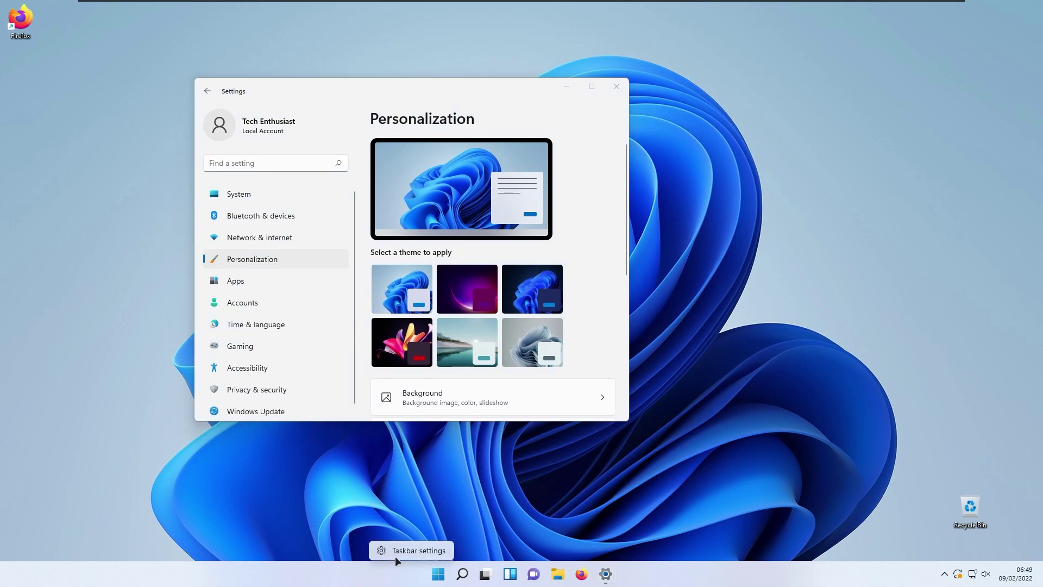
left_click(396, 555)
Turn off the Search, Task view, Widgets and Chat taskbar items, check the Start menu and close Settings.
left_click(581, 191)
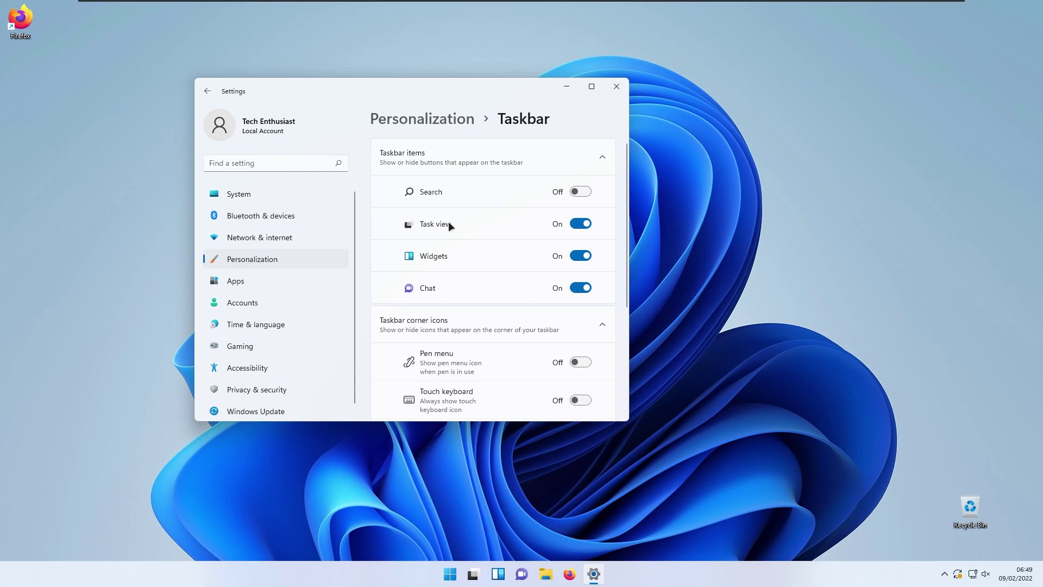
left_click(584, 225)
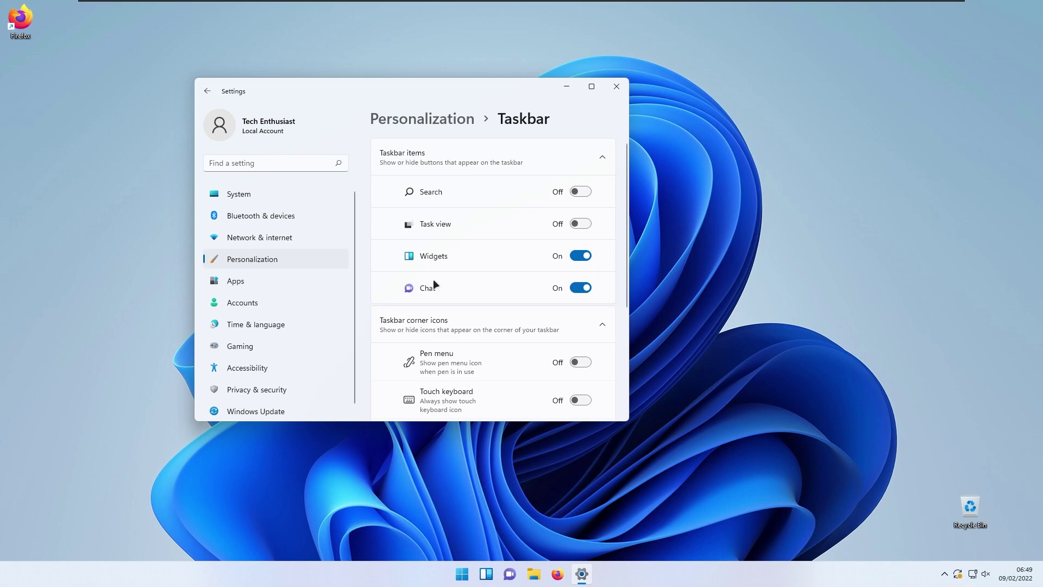
left_click(580, 256)
left_click(585, 287)
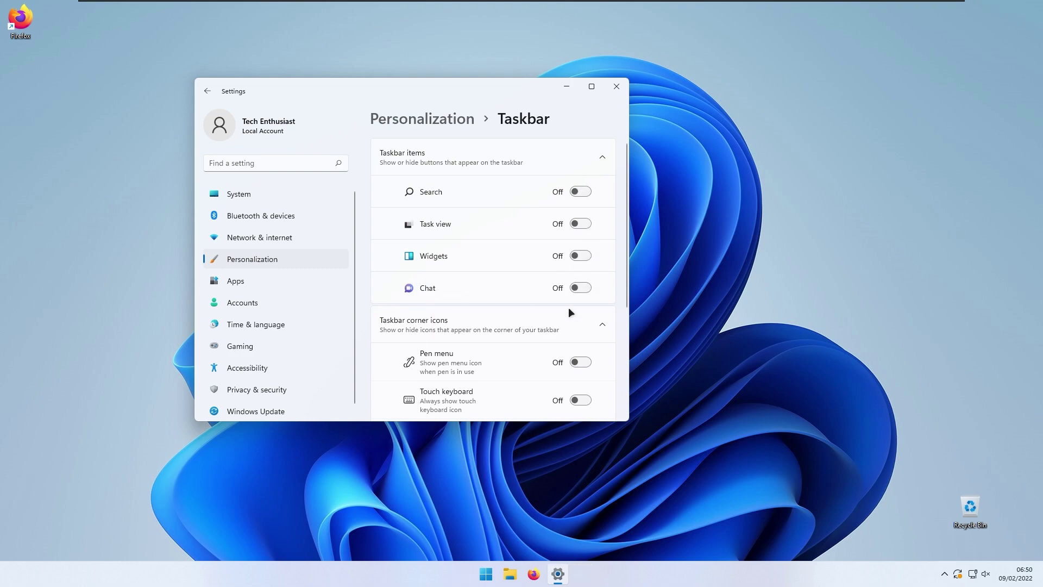
key("super")
left_click(457, 88)
left_click(618, 87)
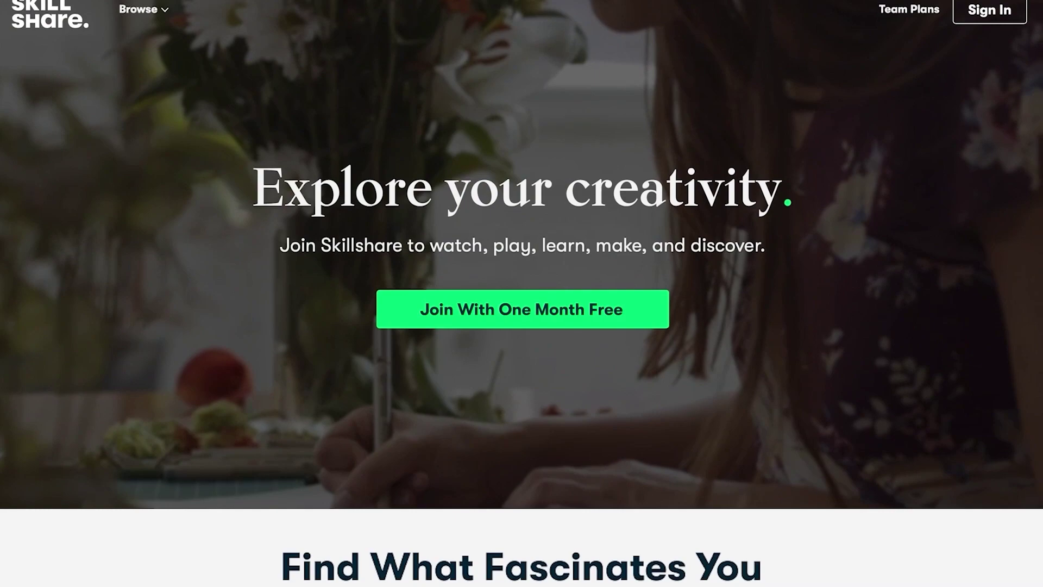
scroll(521, 259, "down", 6)
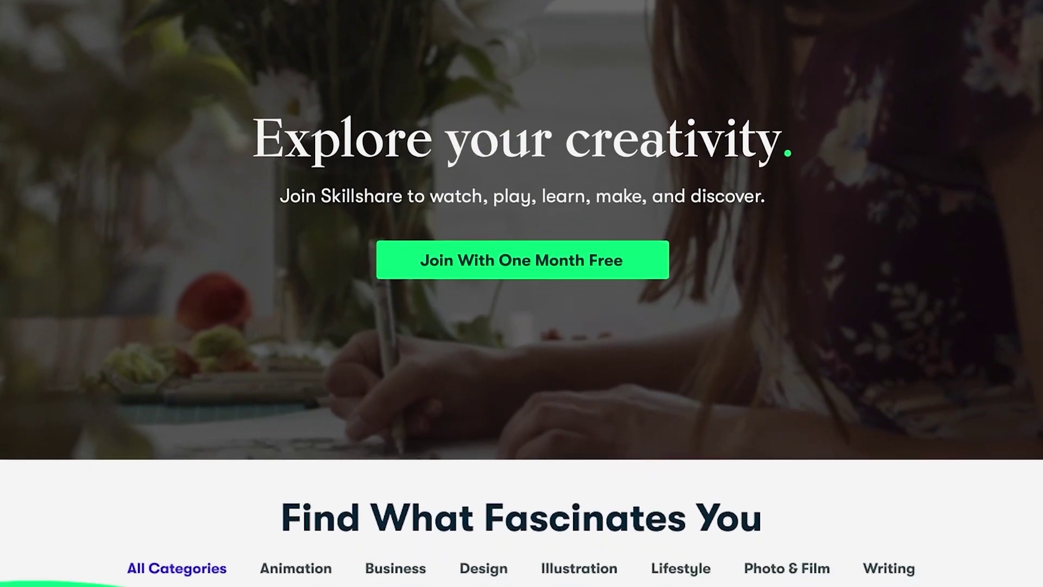
scroll(348, 417, "down", 3)
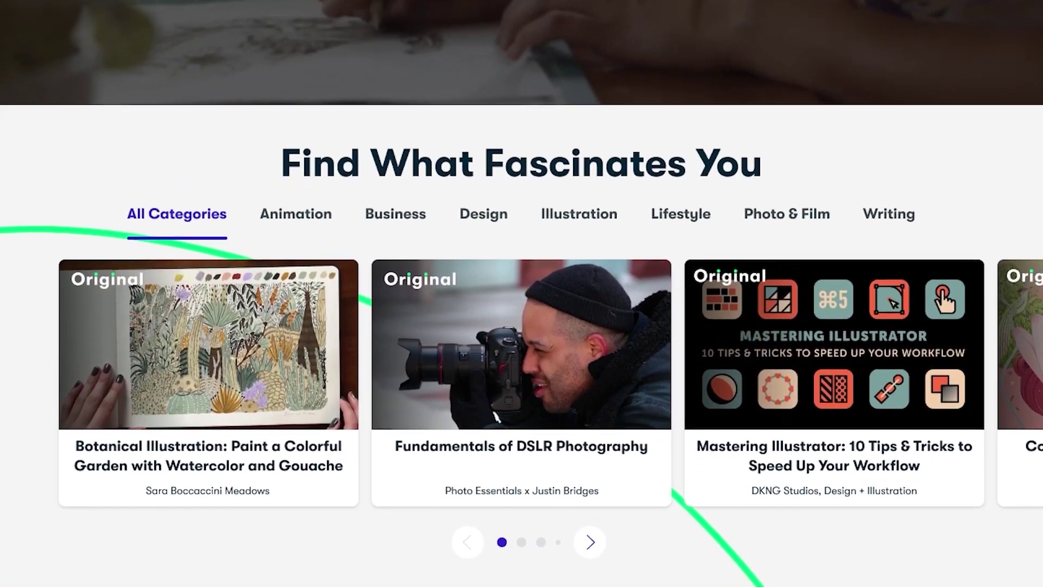
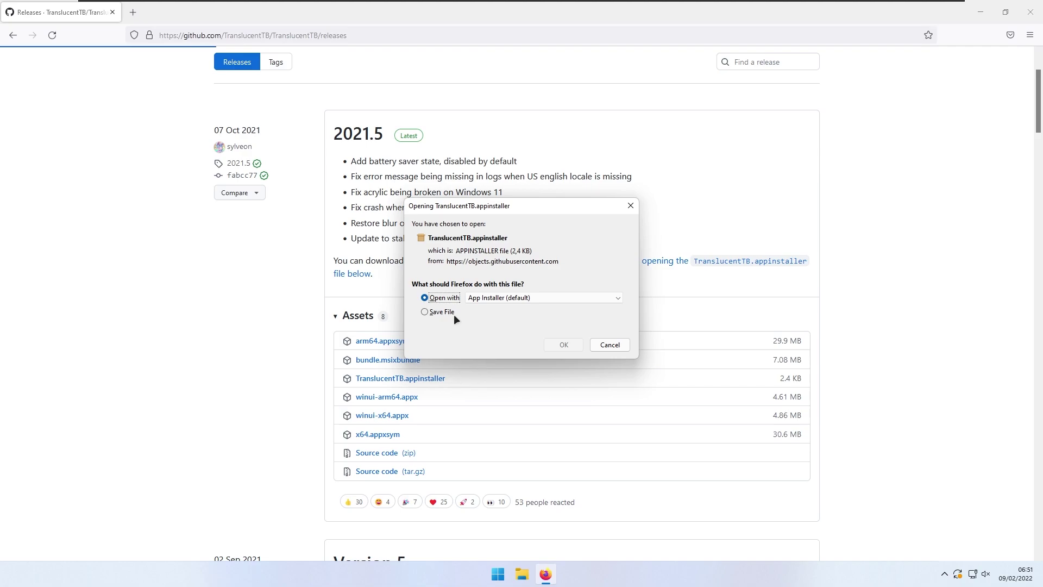
Download TranslucentTB.appinstaller, install TranslucentTB, continue past its welcome window and close Firefox.
left_click(564, 344)
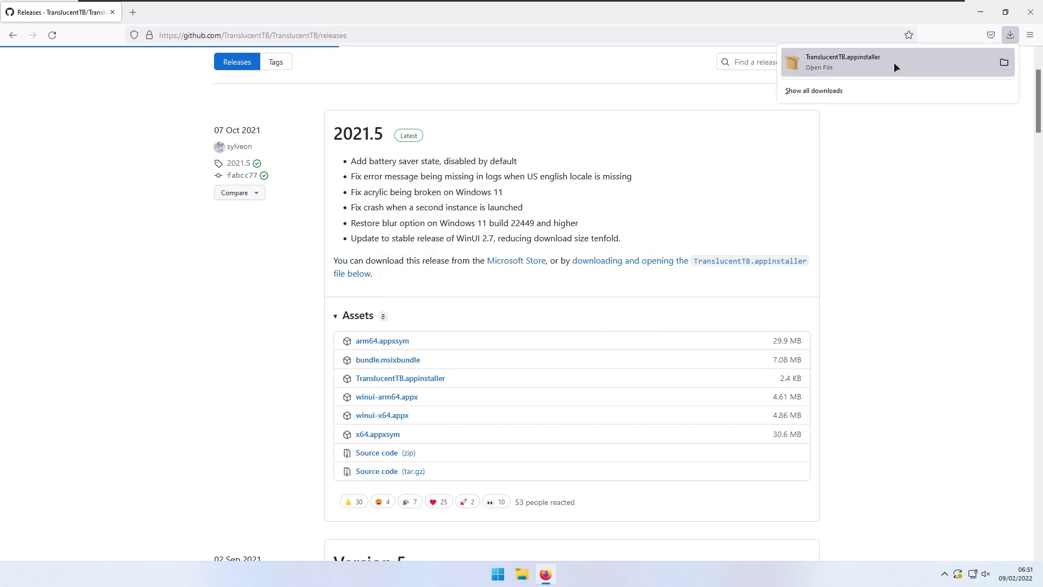
left_click(894, 62)
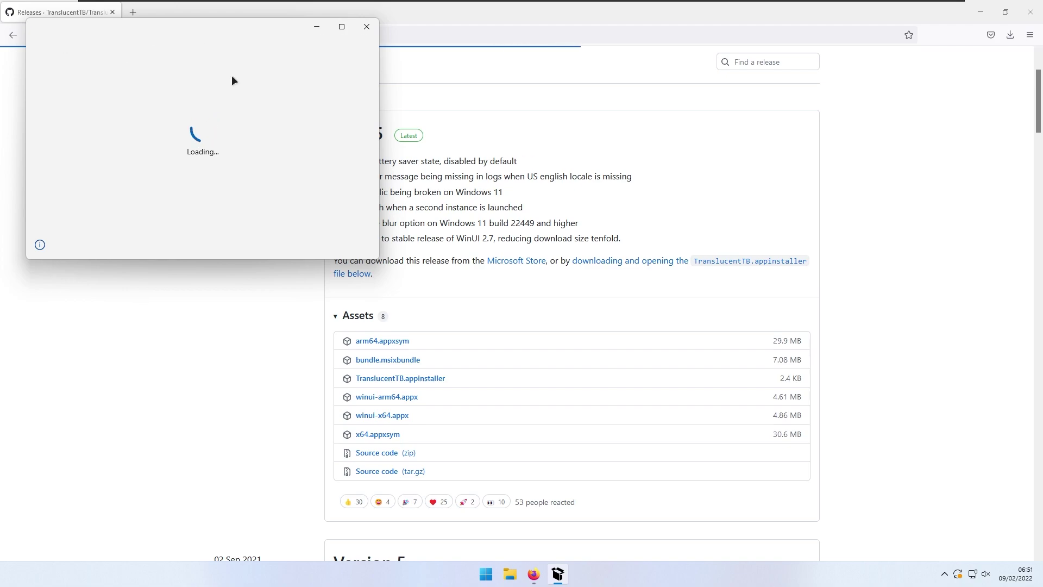
left_click(325, 209)
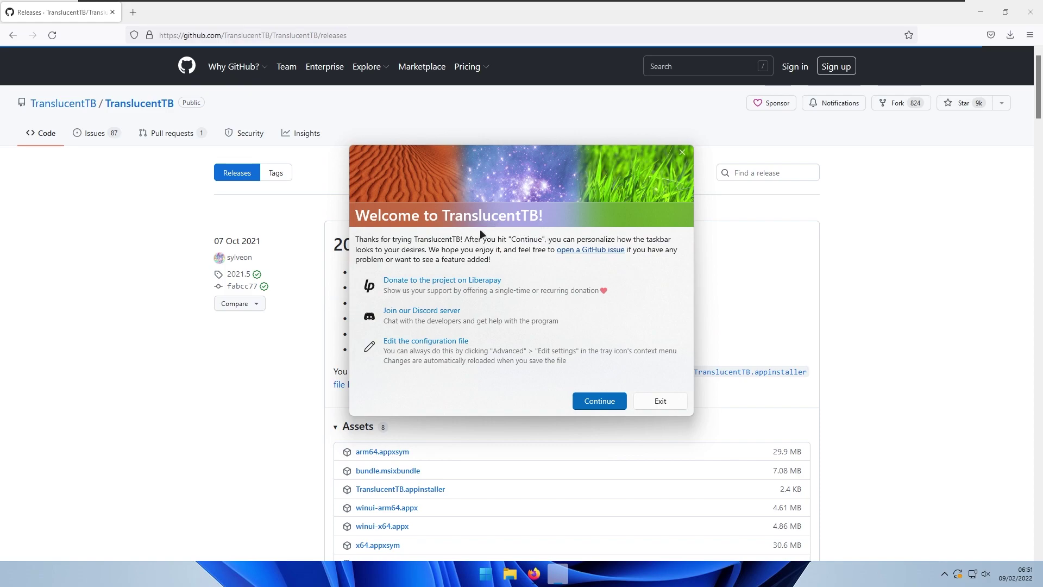
left_click(598, 401)
left_click(1030, 12)
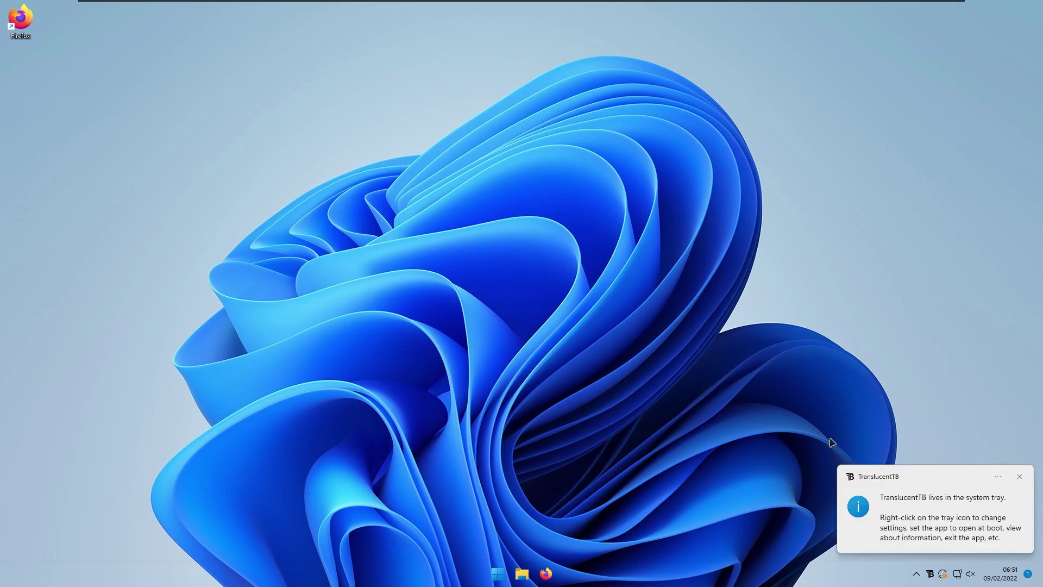
Try the Acrylic taskbar style for TranslucentTB's Desktop state and set it back to Clear.
mouse_move(937, 574)
left_mouse_down()
mouse_move(938, 555)
mouse_move(943, 570)
mouse_move(931, 574)
left_mouse_up()
right_click(930, 574)
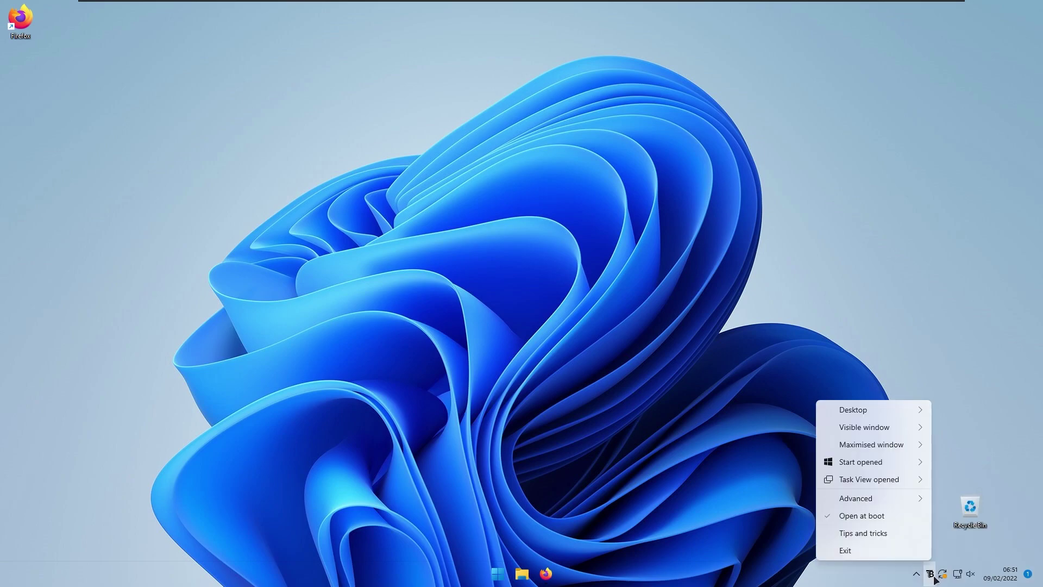
mouse_move(876, 409)
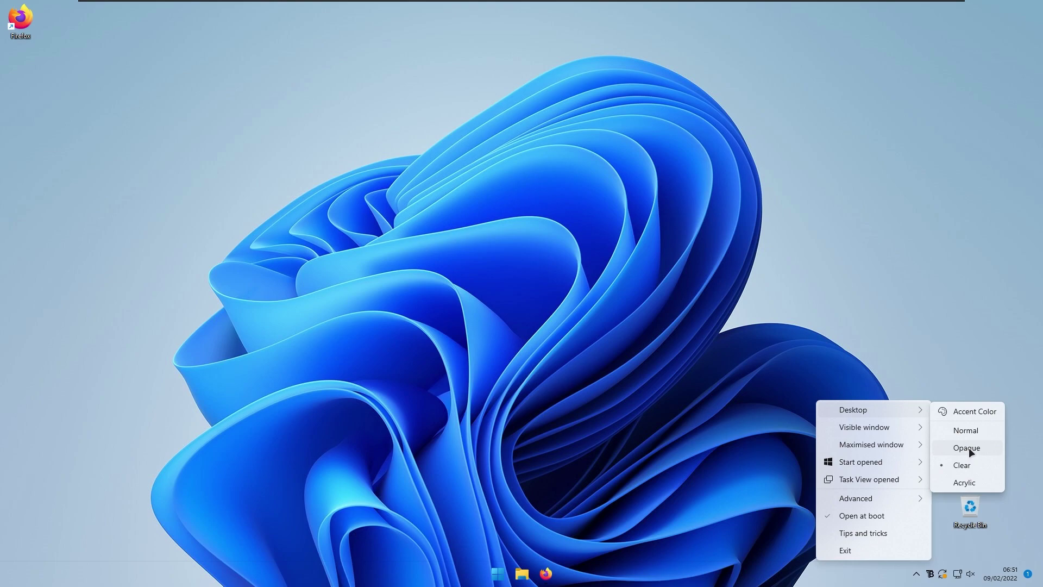
left_click(963, 481)
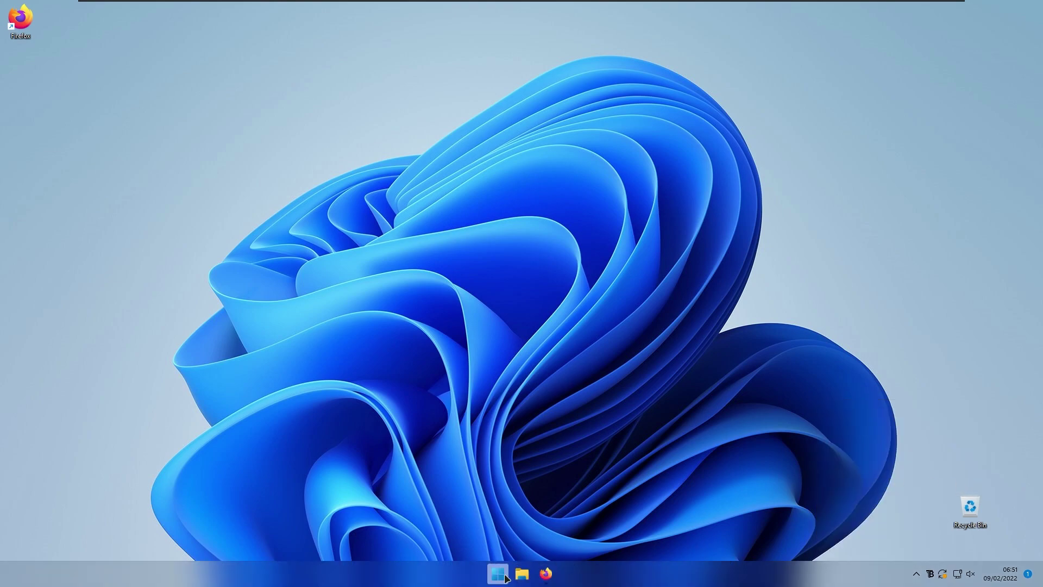
right_click(931, 574)
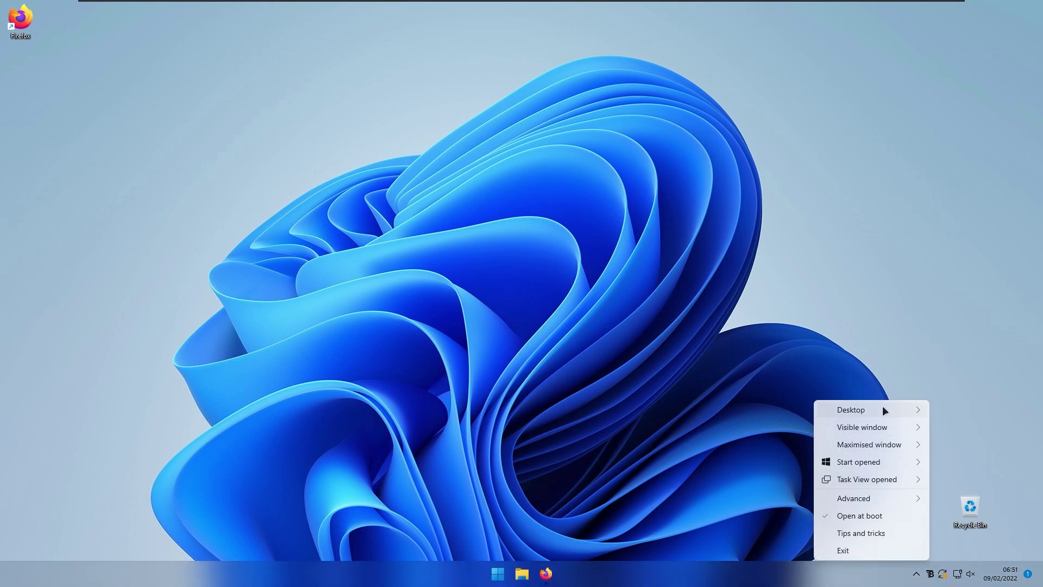
left_click(961, 464)
Set TranslucentTB's taskbar style for Task View opened to Clear and check the Open at boot option.
right_click(933, 573)
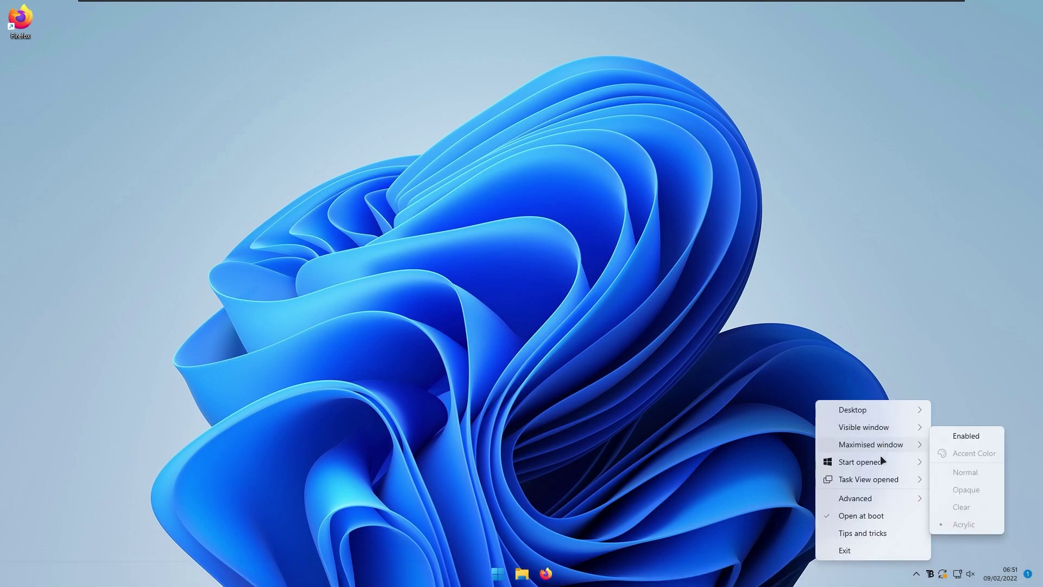
mouse_move(882, 481)
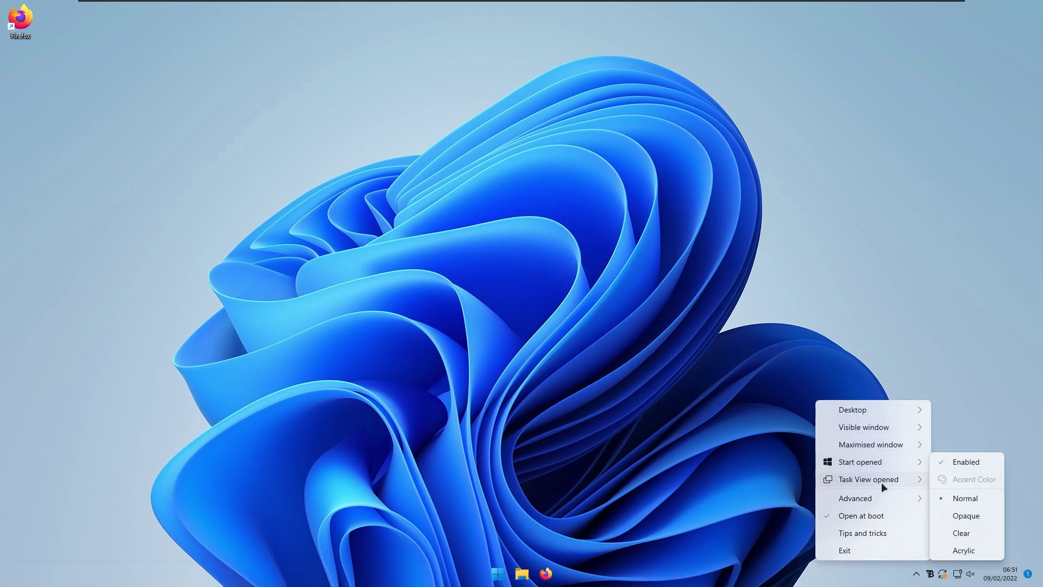
left_click(961, 533)
right_click(936, 570)
mouse_move(882, 497)
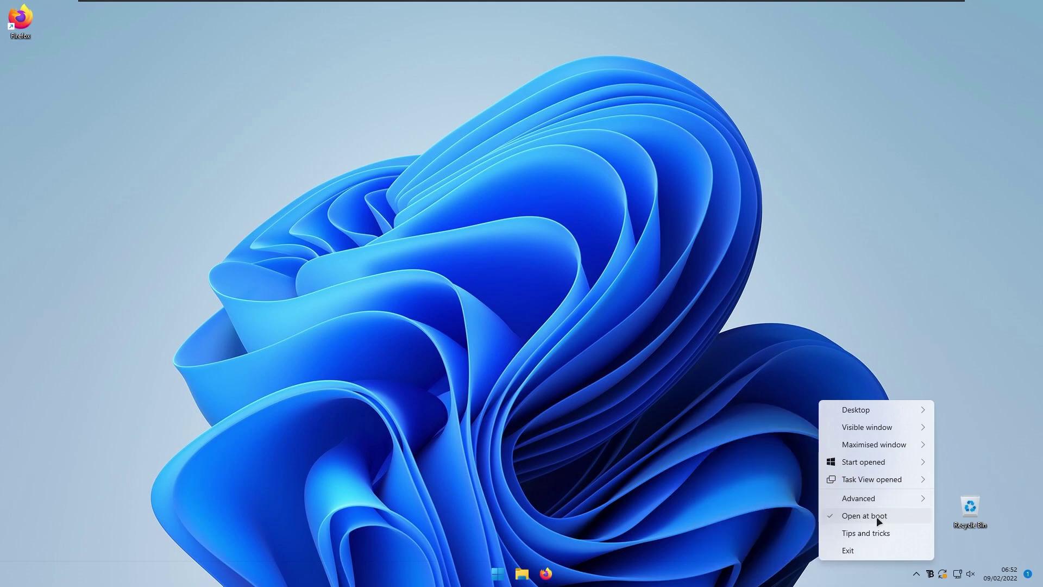
left_click(523, 370)
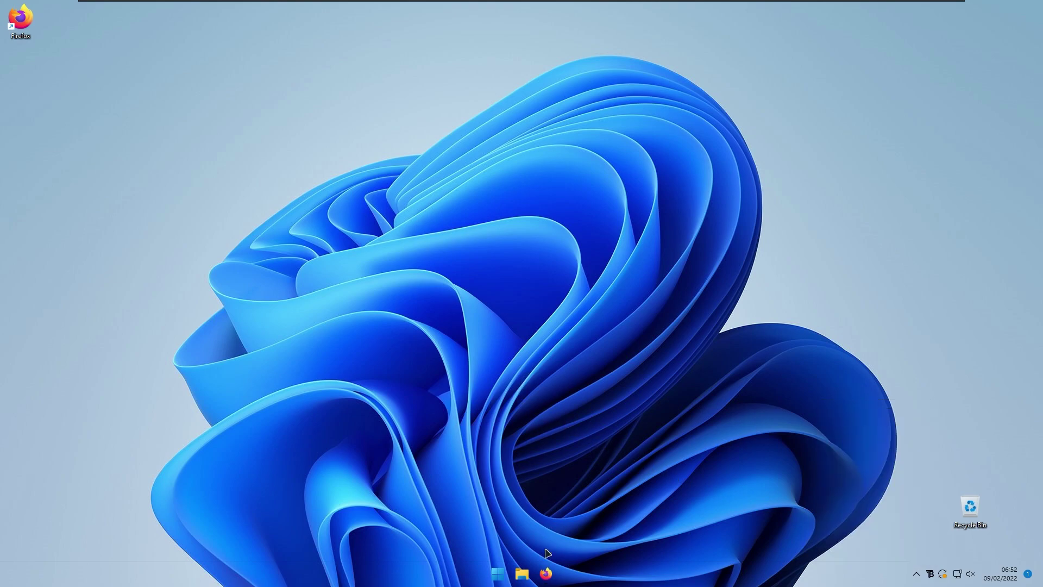
Switch to Firefox, search for "modernflyouts" and open the ModernFlyouts community site.
left_click(545, 573)
type("modernflyouts")
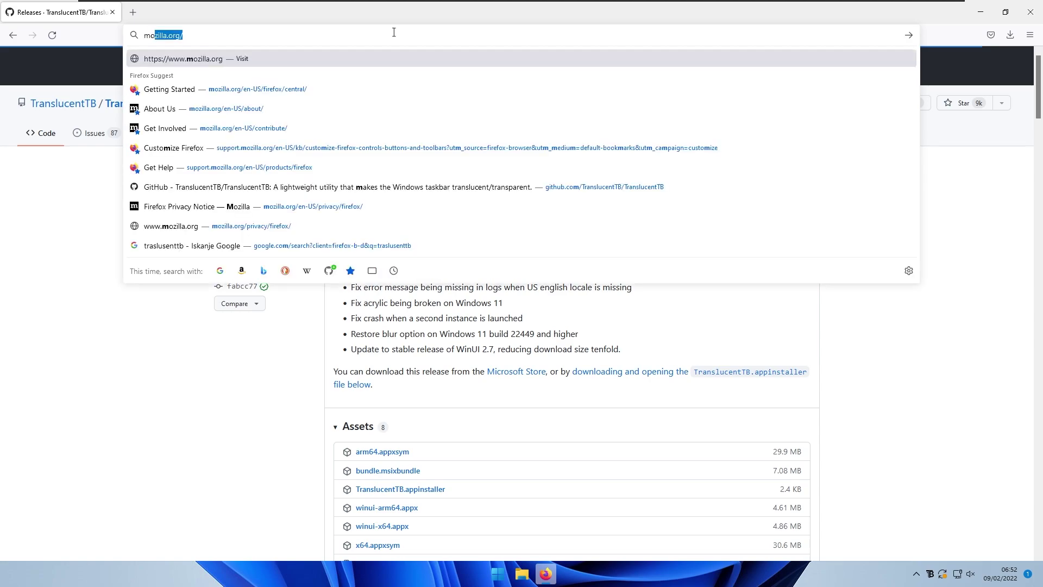
key("Return")
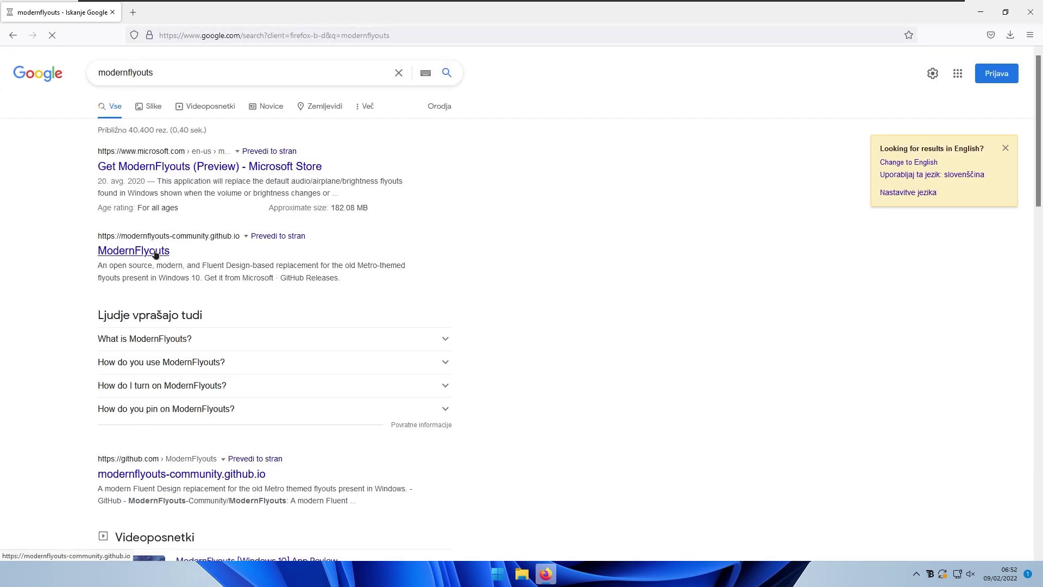
left_click(139, 251)
Review the ModernFlyouts 0.9.3 release on GitHub and save its Msixbundle file.
scroll(472, 296, "down", 2)
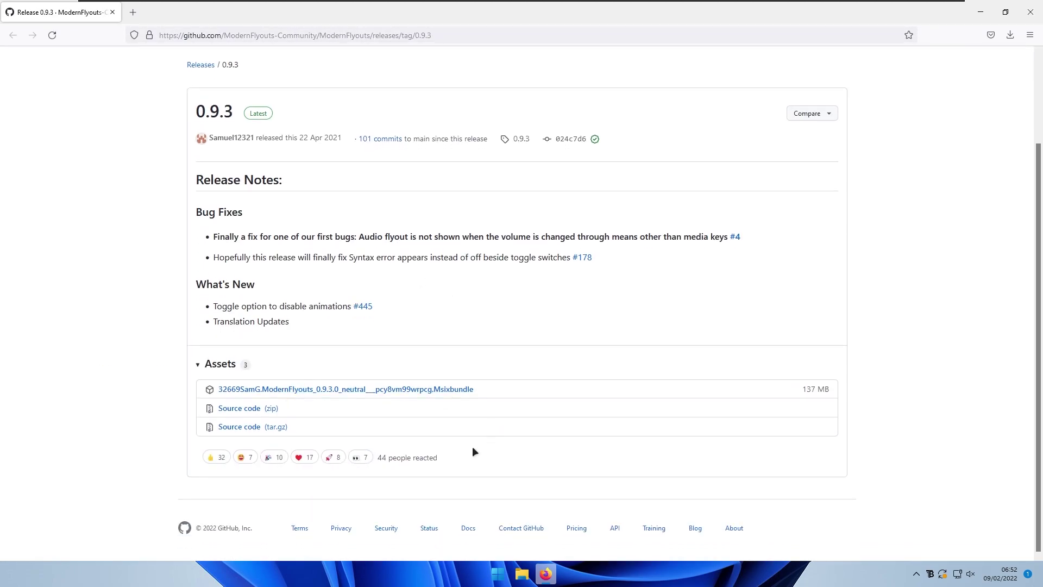
scroll(327, 240, "up", 2)
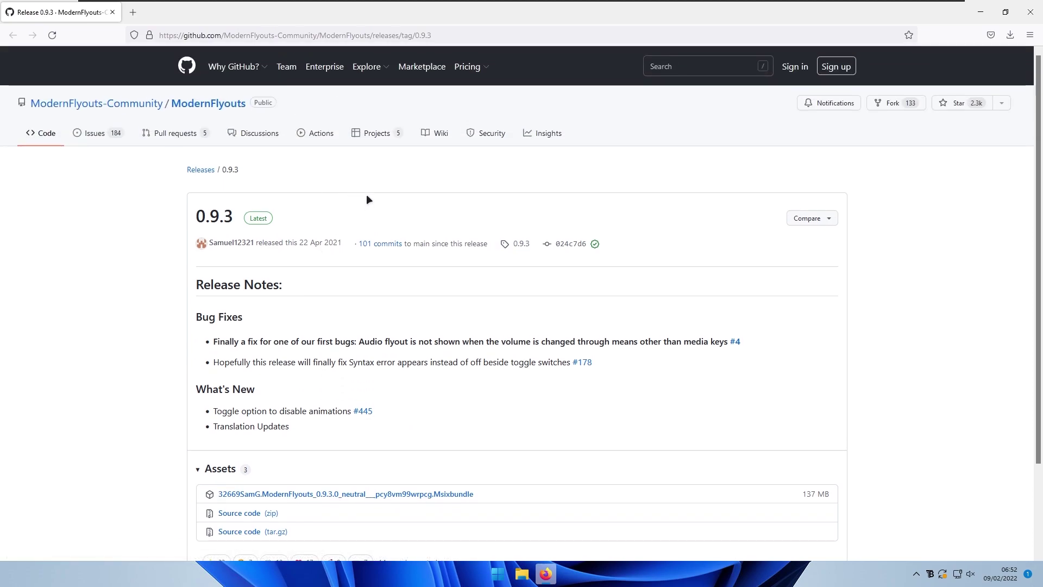
scroll(367, 197, "down", 2)
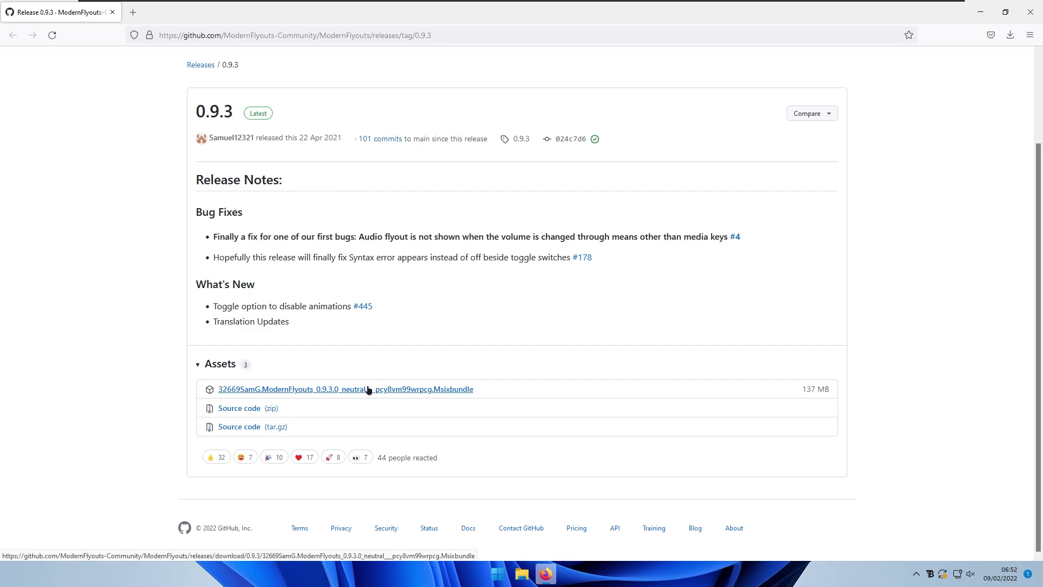
left_click(303, 391)
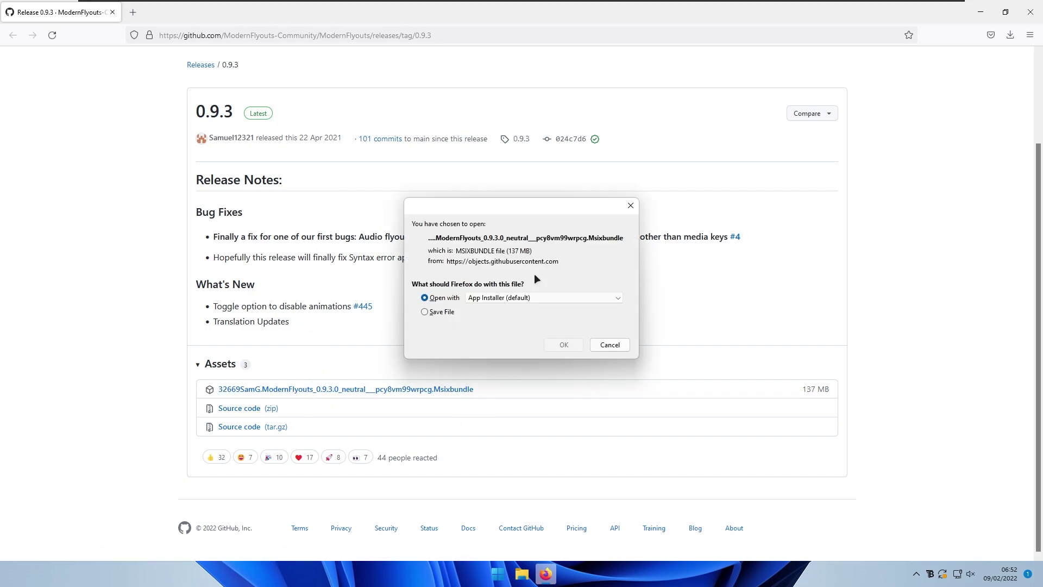
left_click(447, 313)
left_click(576, 344)
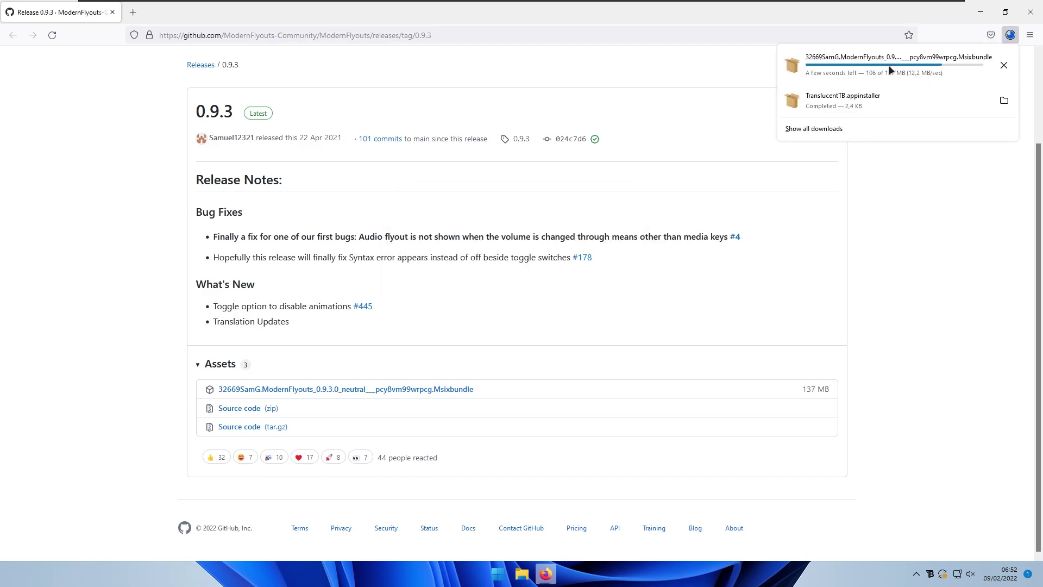
Install ModernFlyouts (Preview) from the downloaded bundle and return to the desktop.
left_click(846, 65)
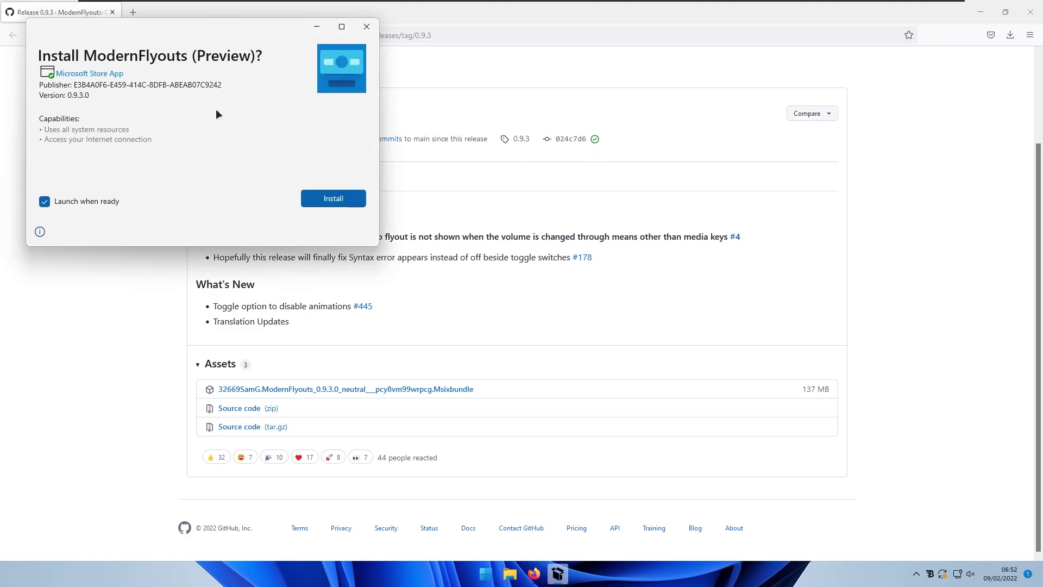
left_click(314, 202)
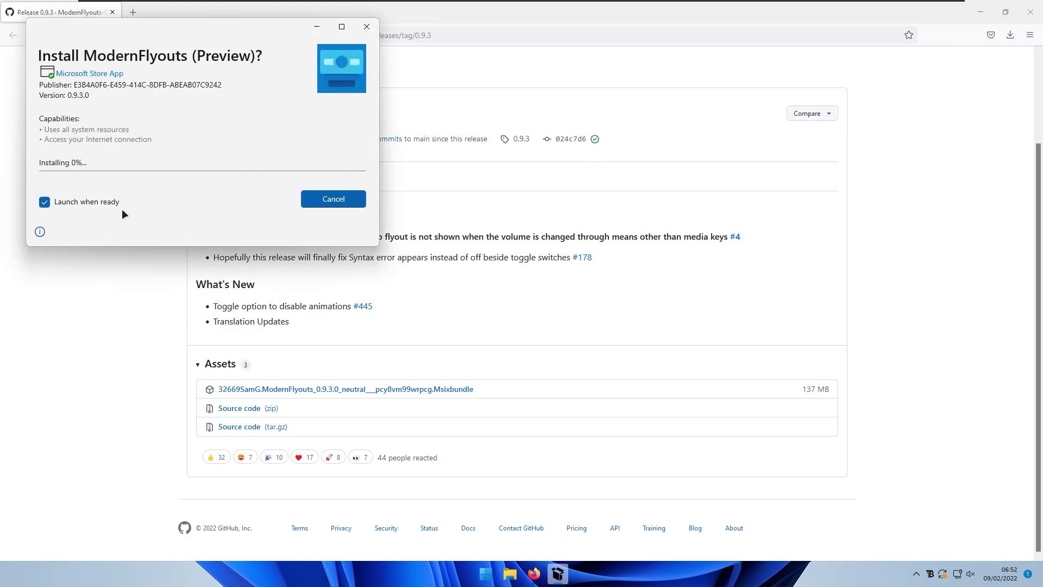
key("super+d")
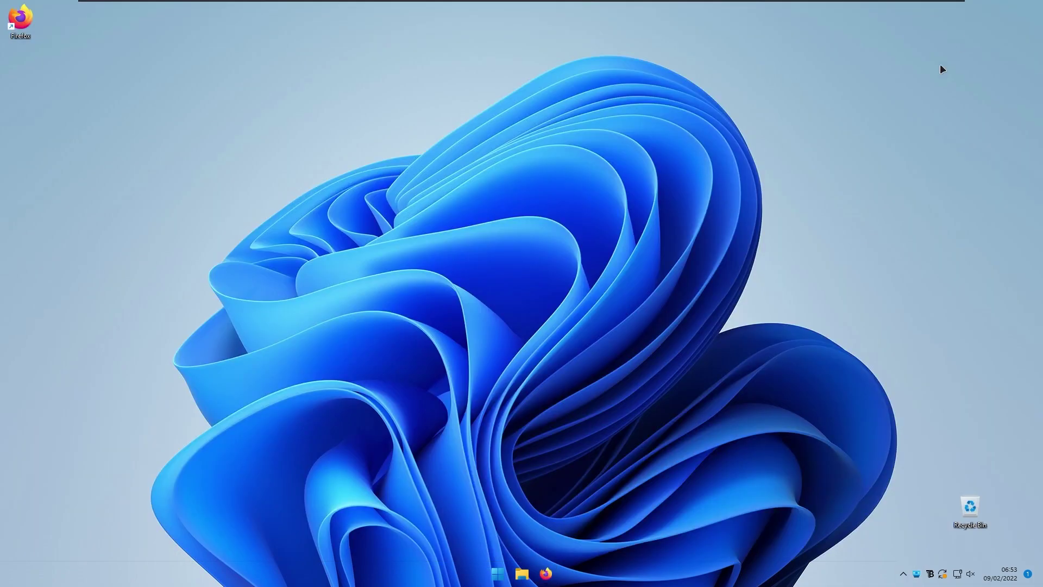
Open the ModernFlyouts settings and review the general, personalization, layout, audio, brightness, airplane mode and lock keys options.
left_click(929, 572)
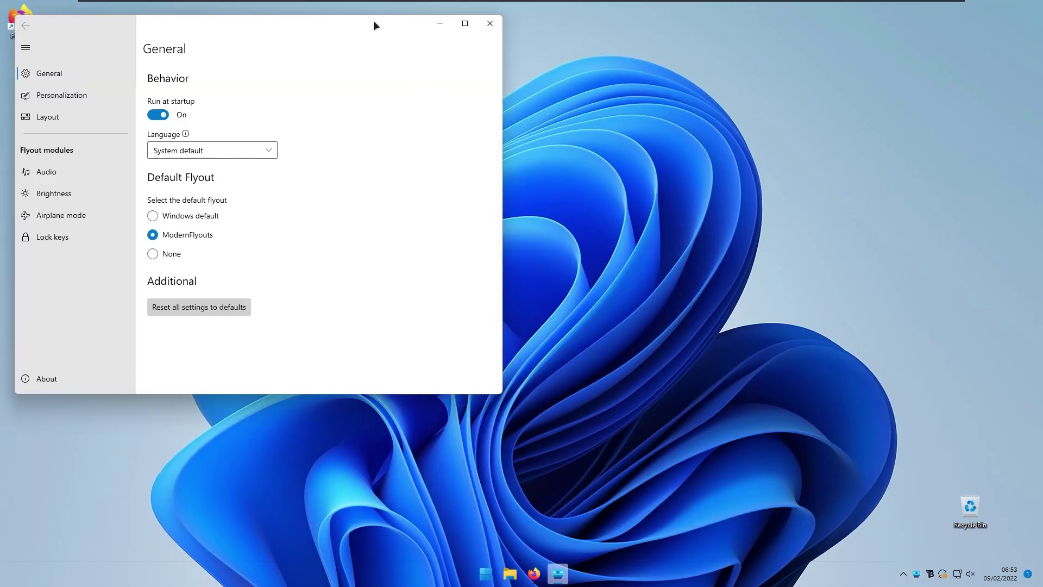
left_click_drag(375, 26, 677, 85)
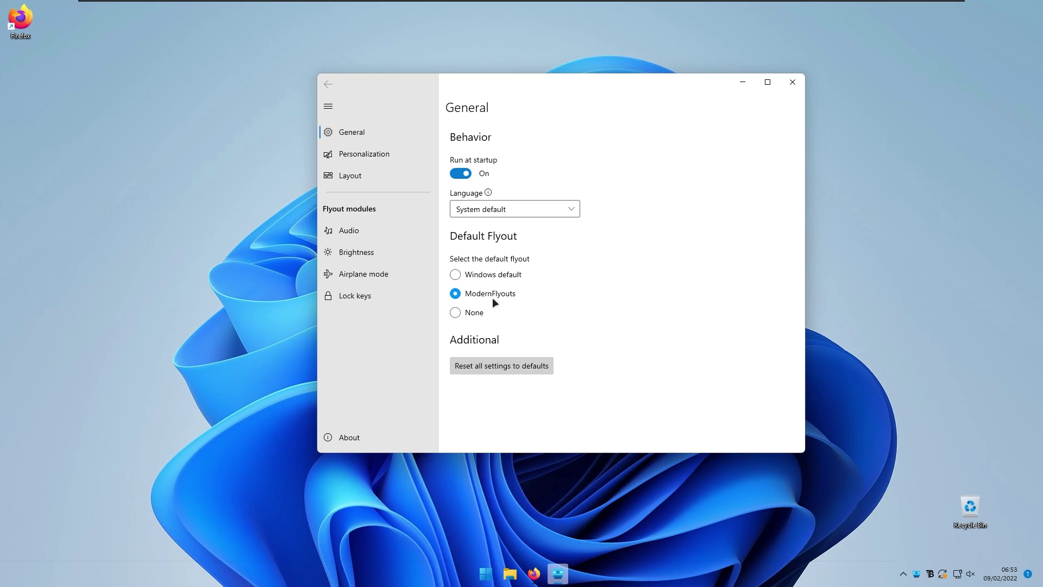
left_click(370, 153)
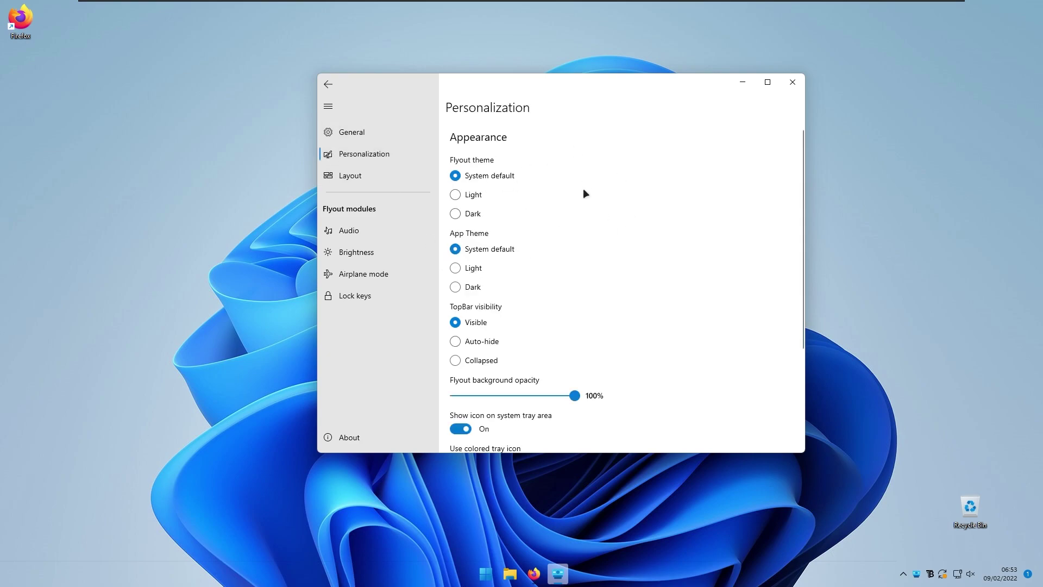
scroll(479, 223, "down", 5)
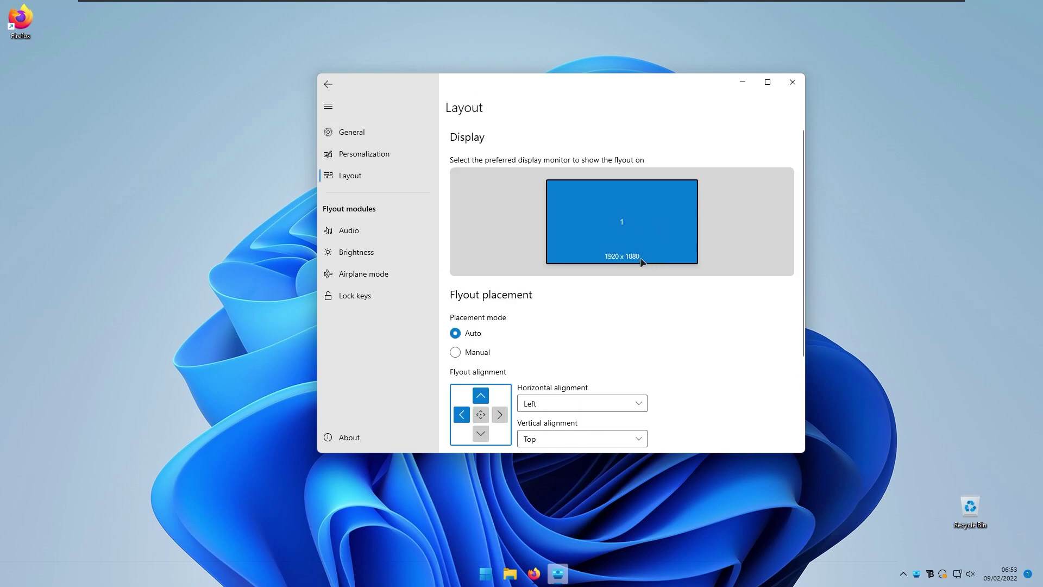
scroll(559, 292, "down", 2)
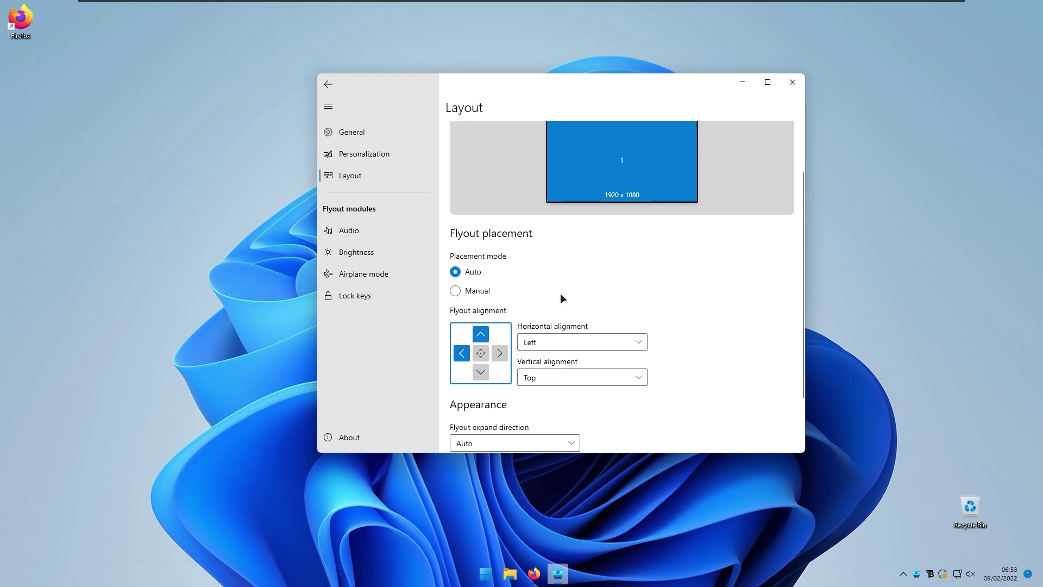
left_click(368, 230)
left_click(383, 253)
left_click(381, 274)
left_click(356, 295)
left_click(383, 131)
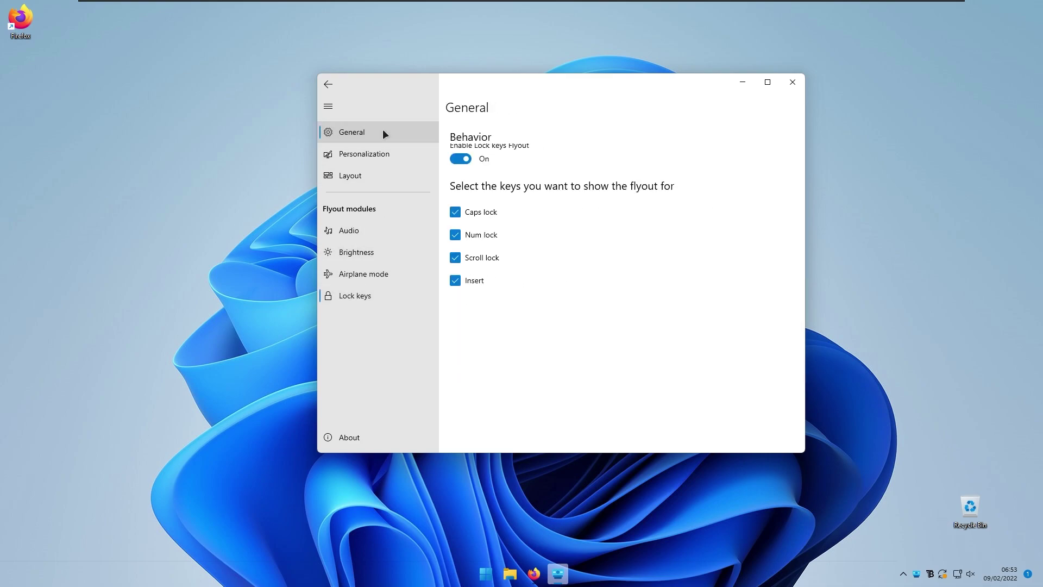
Close the ModernFlyouts settings and unmute the system sound to try out the new volume flyout.
left_click(328, 84)
left_click(792, 83)
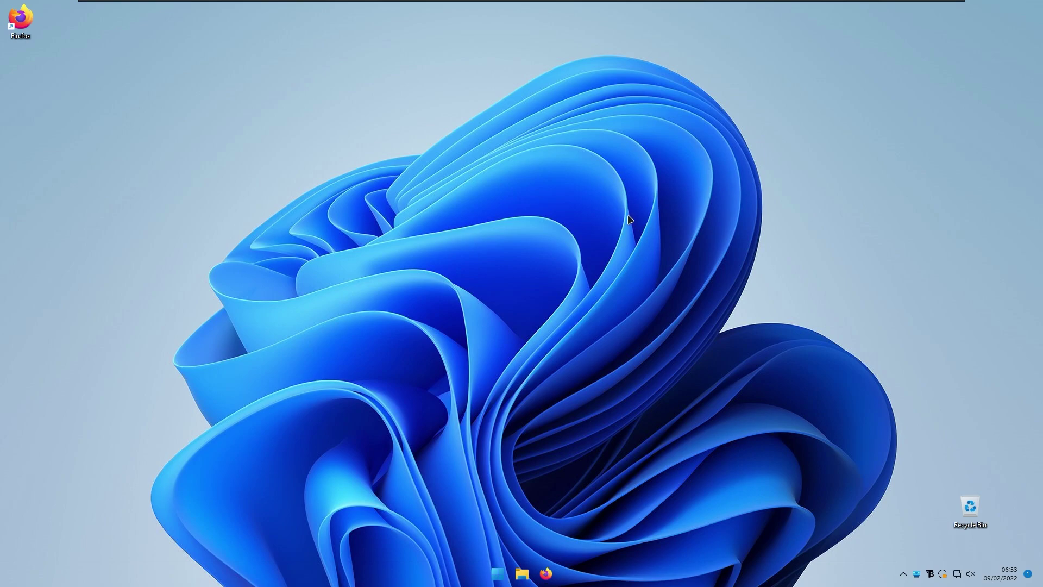
key("XF86AudioMute")
scroll(126, 36, "down", 1)
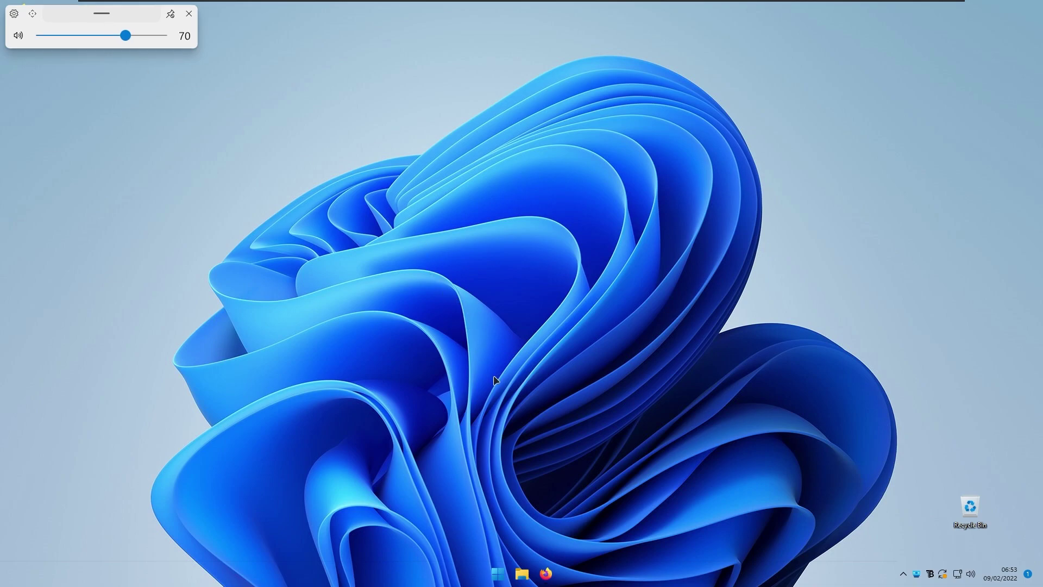
Switch to Firefox, search for "powertoys" and open the Install PowerToys page on Microsoft Docs.
left_click(545, 573)
left_click(330, 35)
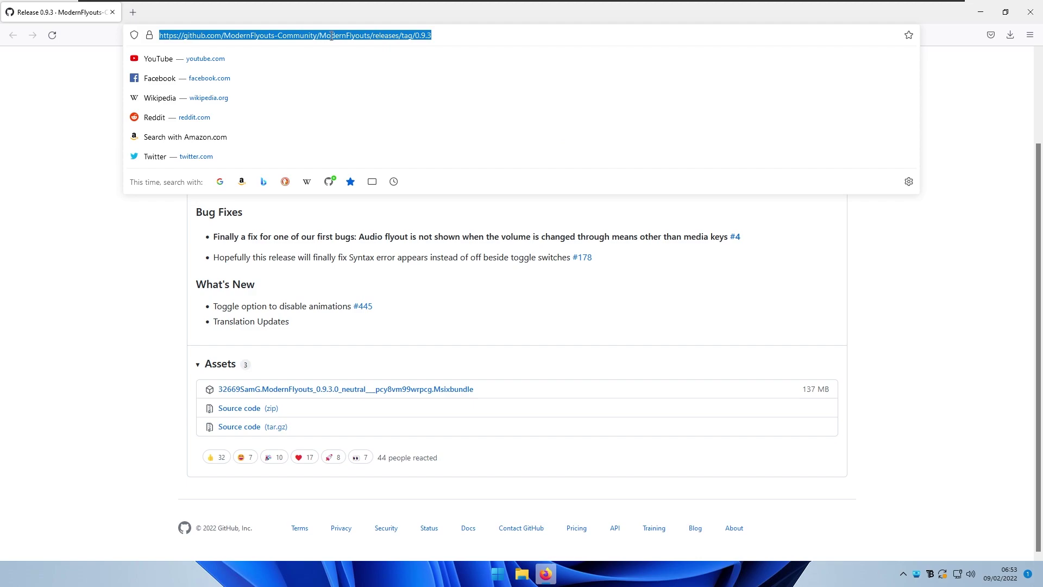
type("powertoys")
key("Return")
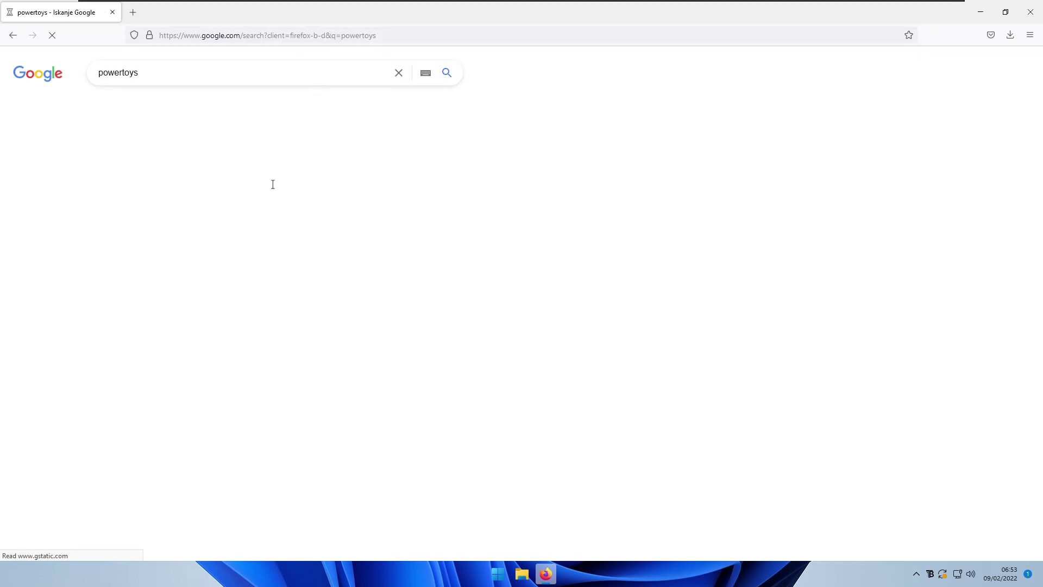
left_click(179, 167)
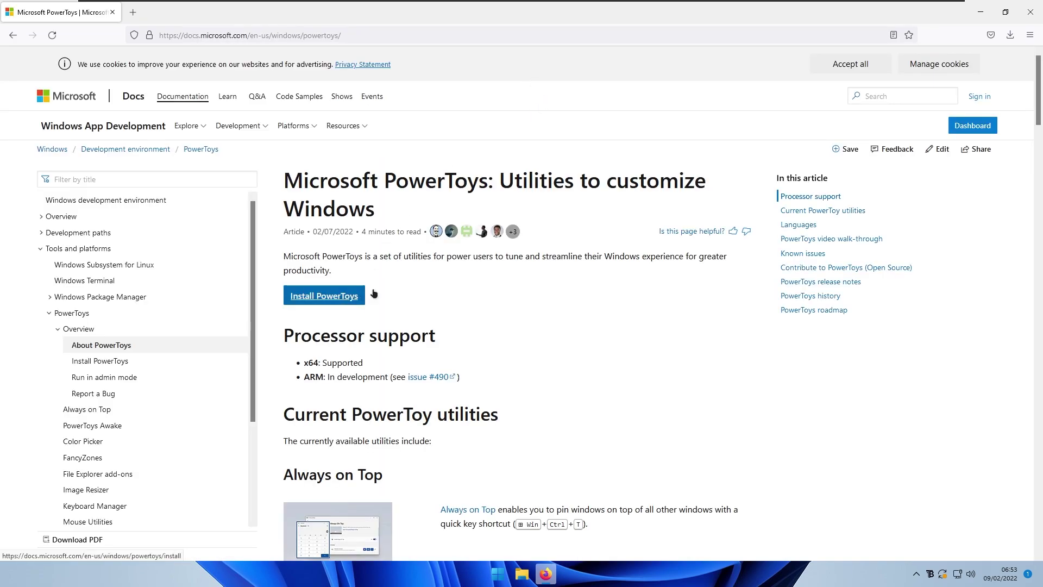
left_click(348, 296)
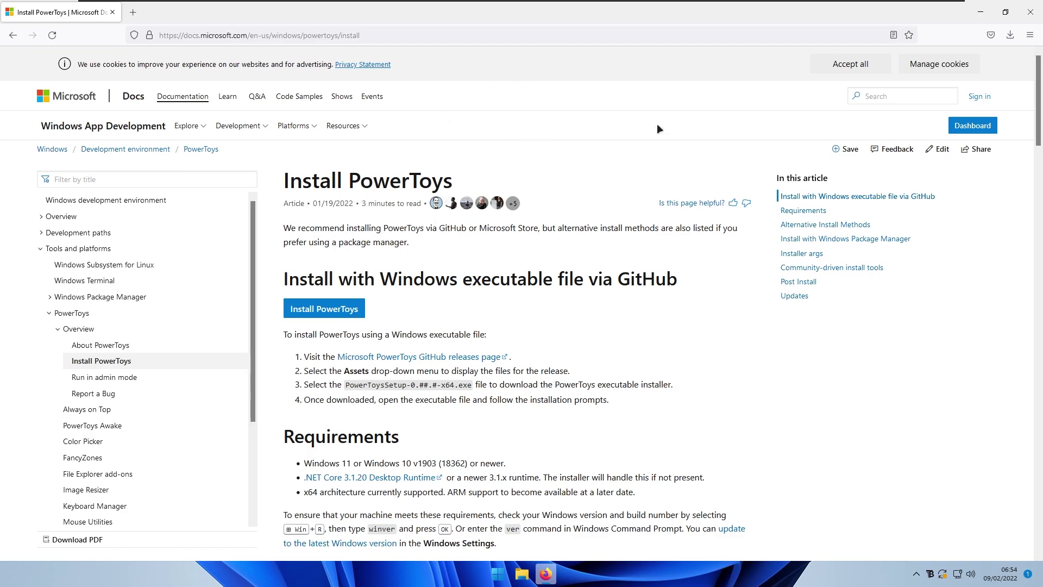
Open the PowerToys v0.55.1 release on GitHub and save PowerToysSetup-0.55.1-x64.exe.
left_click(1010, 34)
left_click(324, 309)
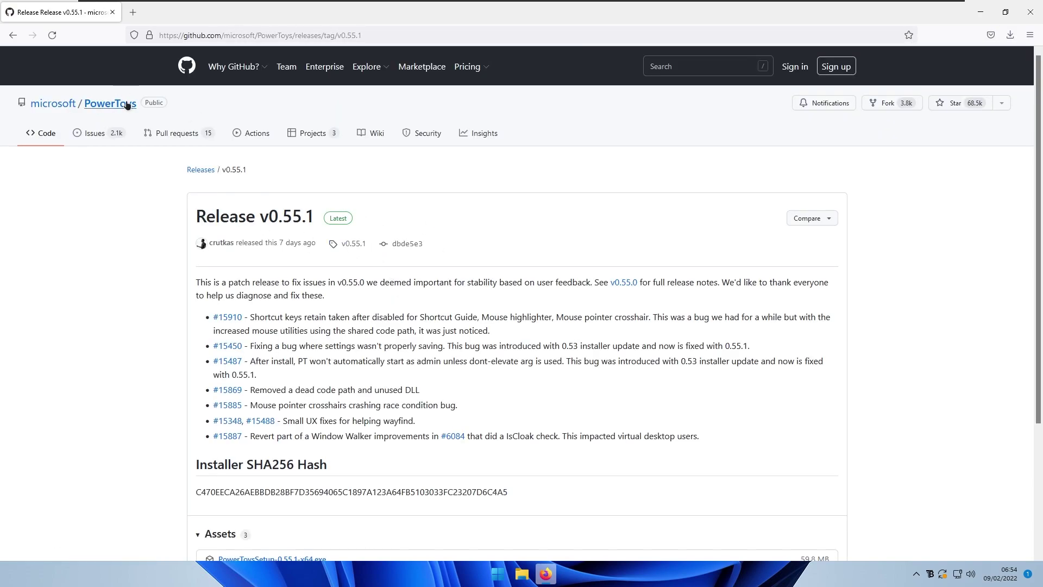
scroll(380, 254, "down", 3)
scroll(373, 248, "up", 2)
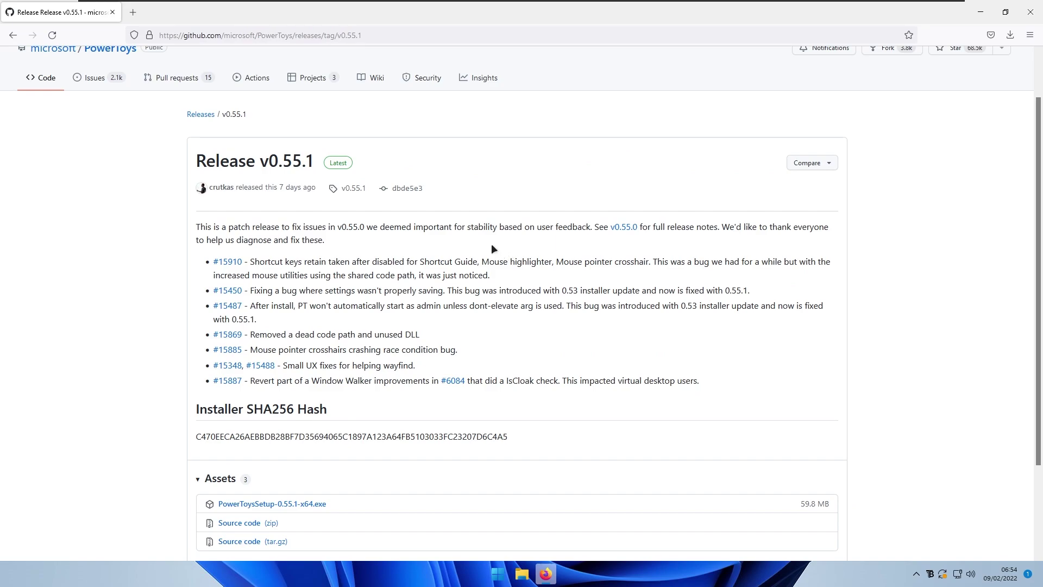
scroll(357, 274, "down", 2)
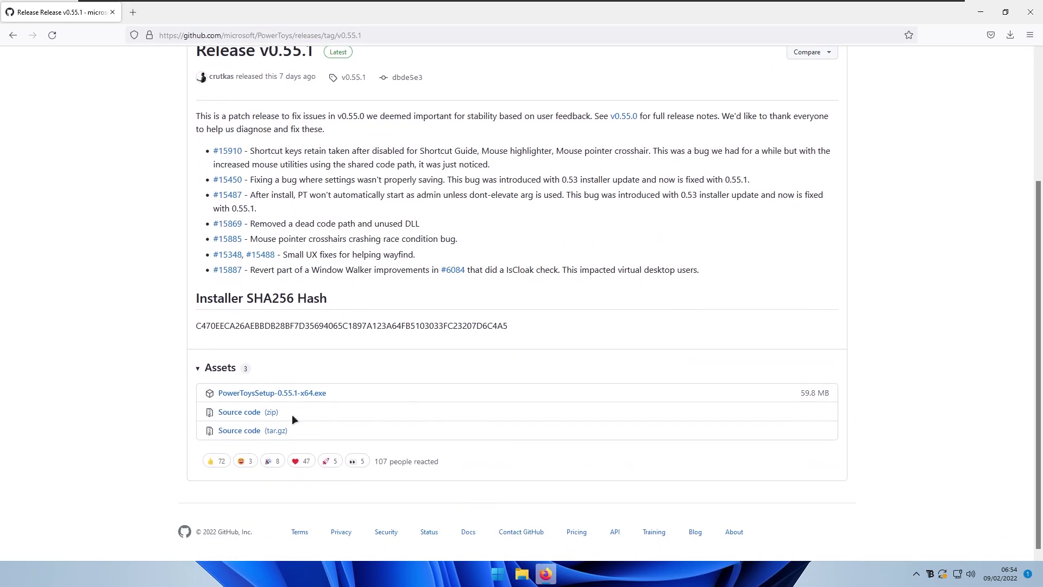
left_click(288, 396)
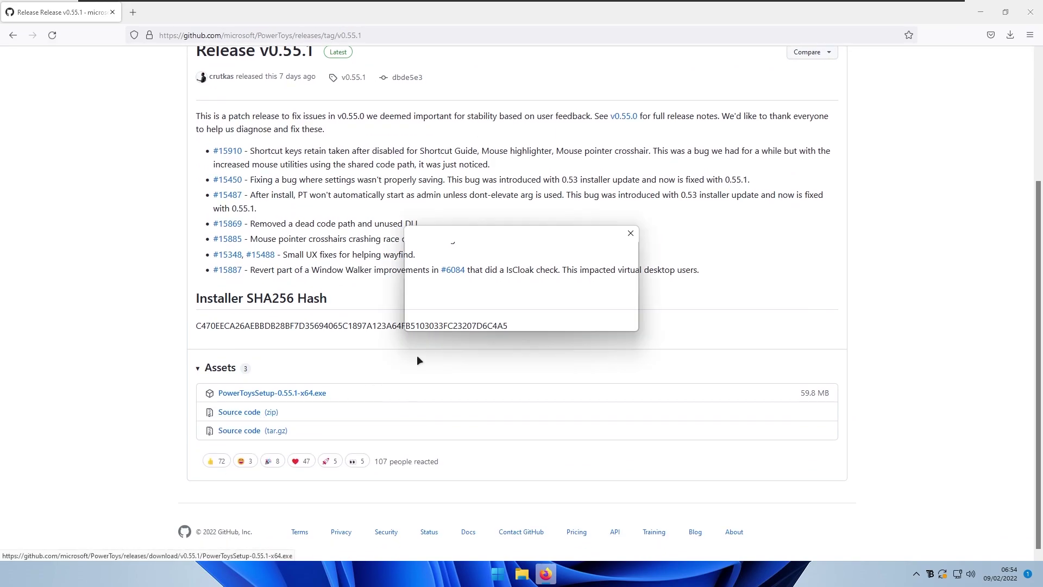
left_click(560, 316)
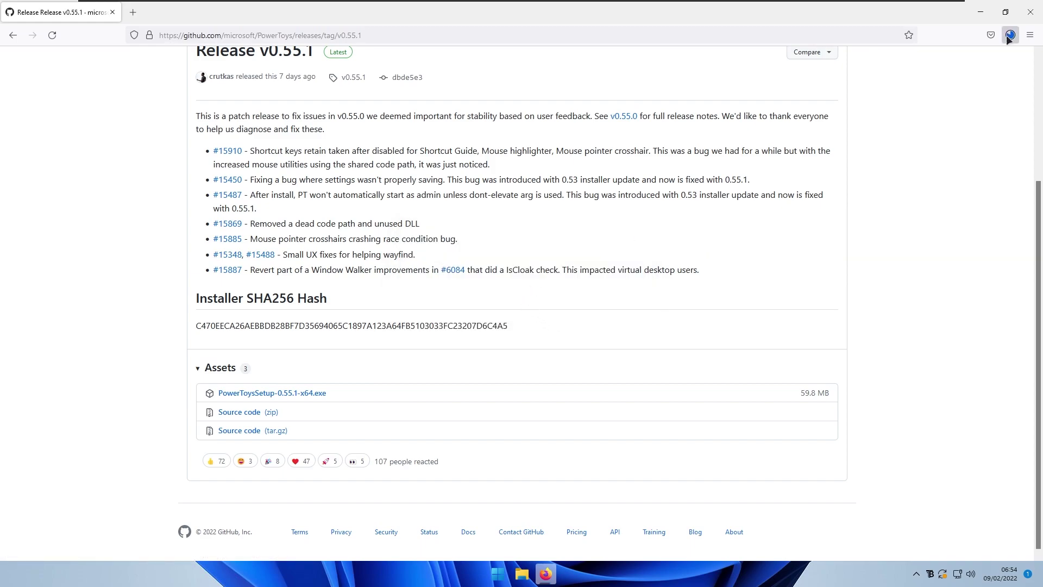
Install PowerToys (Preview) x64 from the downloaded setup, accepting its license terms, and restart PowerToys as administrator.
left_click(895, 64)
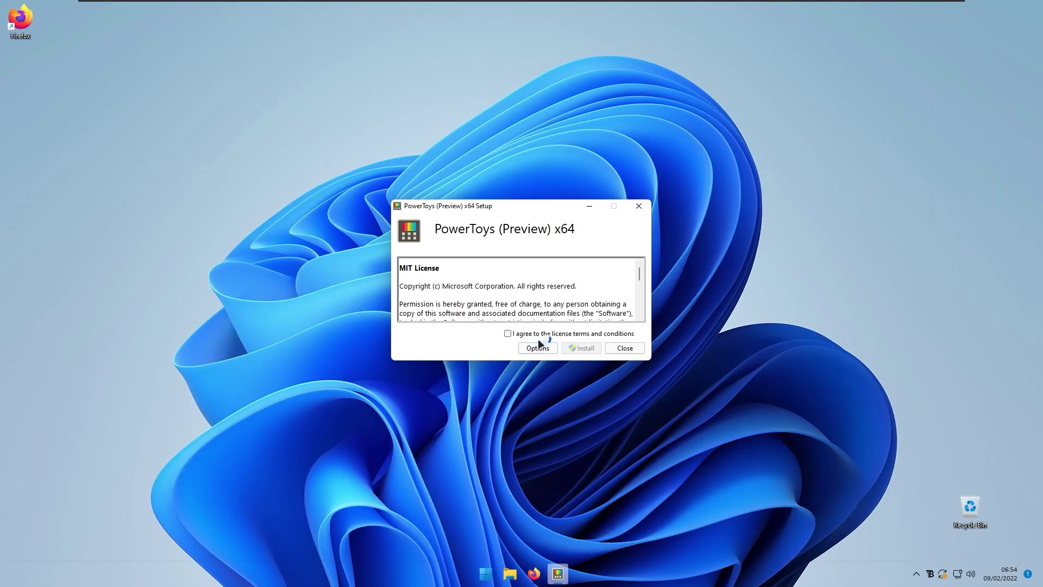
left_click(589, 347)
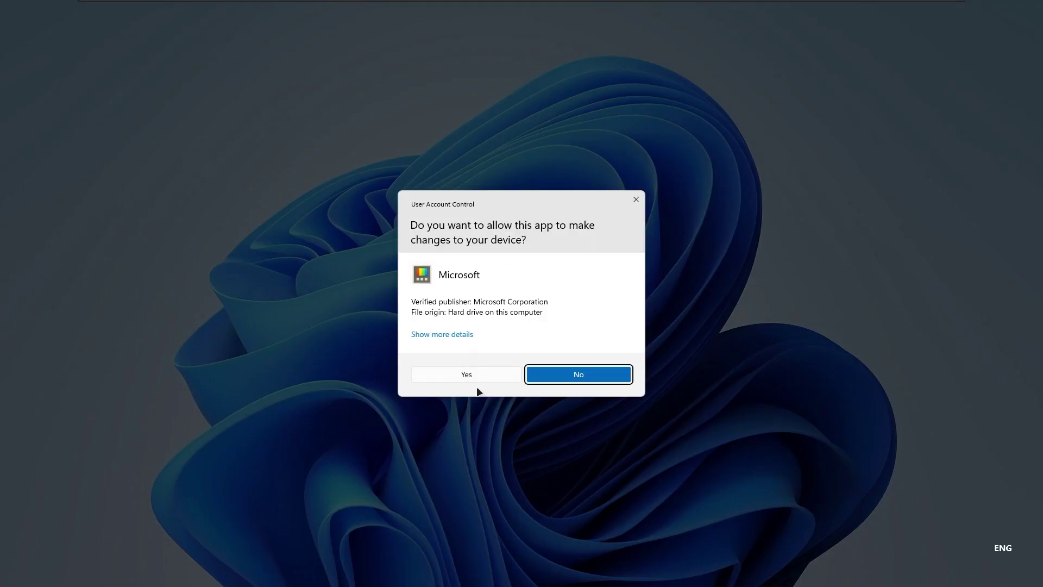
left_click(478, 374)
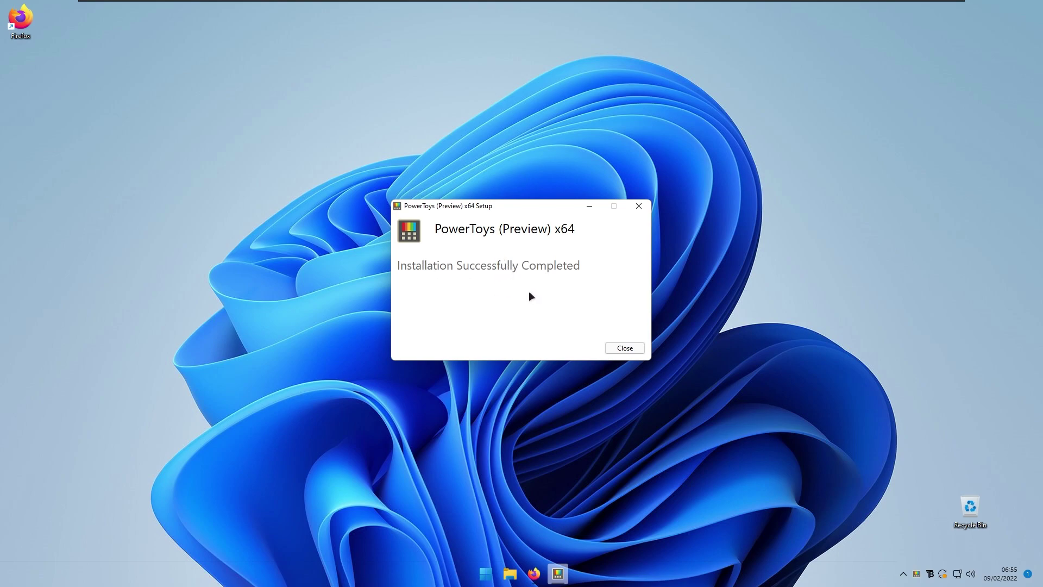
left_click(624, 348)
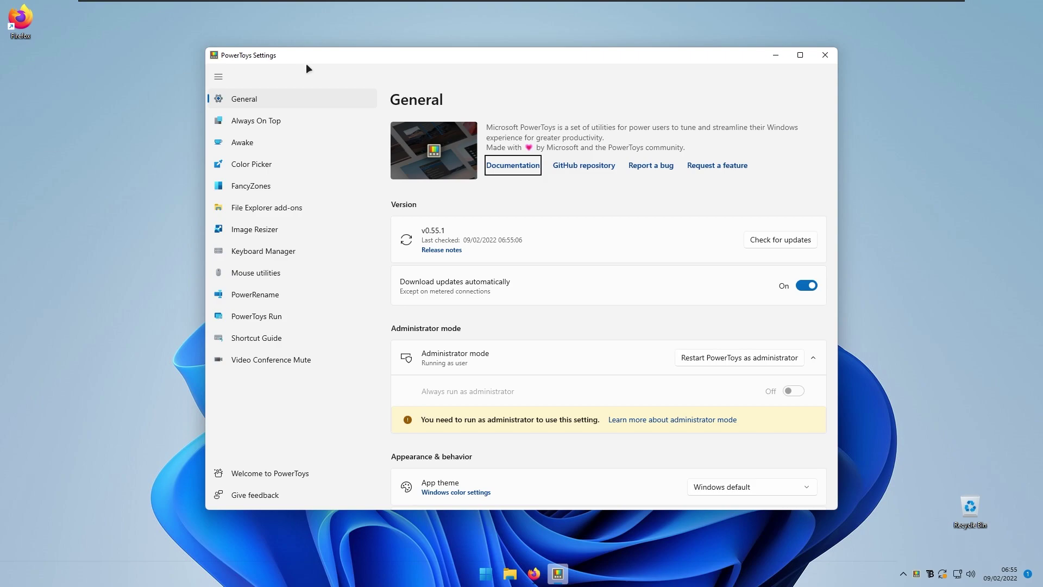
left_click(718, 357)
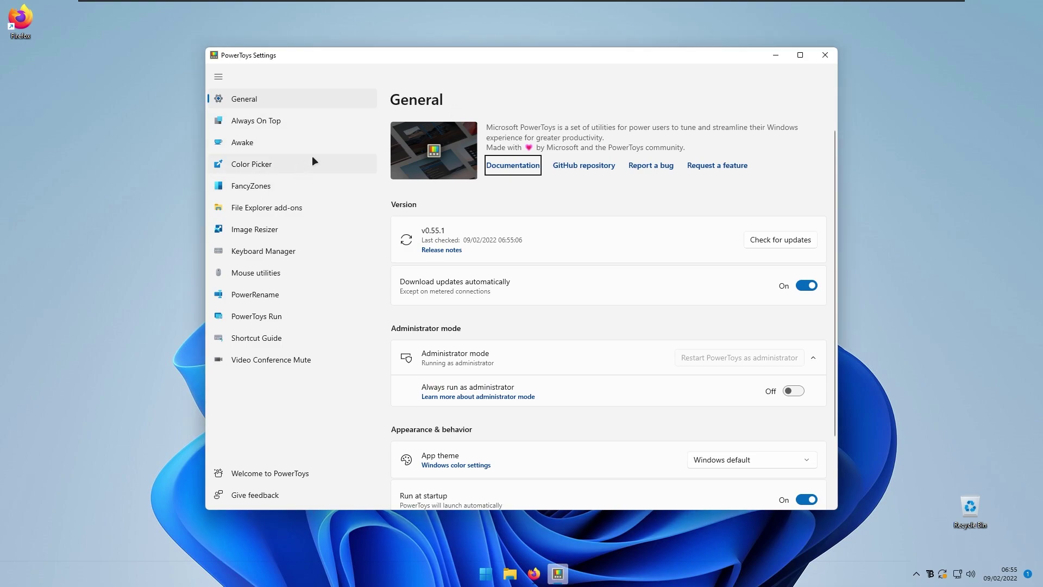
Turn off the Always On Top, Awake, Color Picker and FancyZones utilities in PowerToys.
left_click(325, 124)
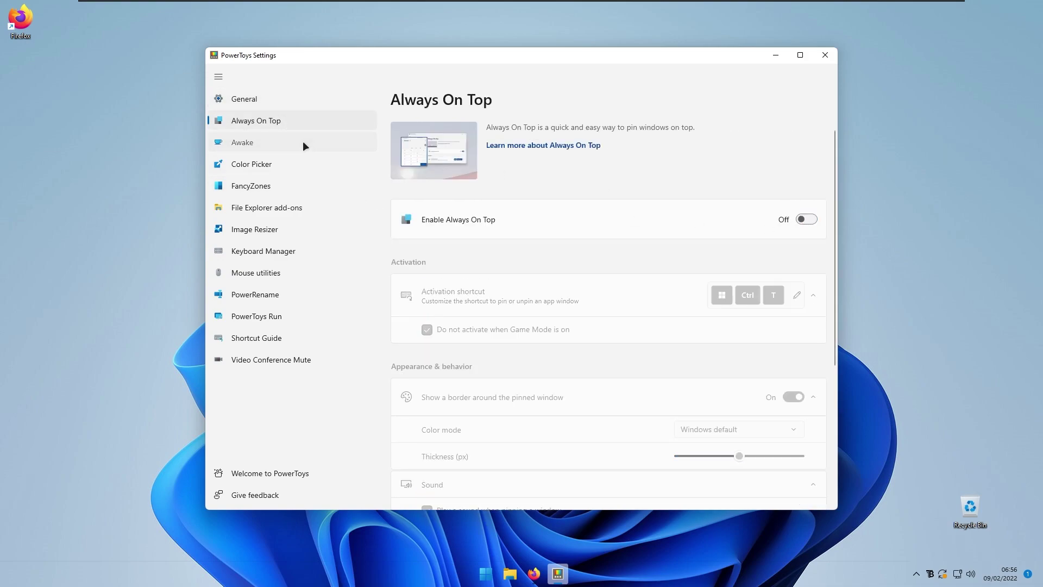
left_click(306, 145)
left_click(798, 221)
left_click(324, 164)
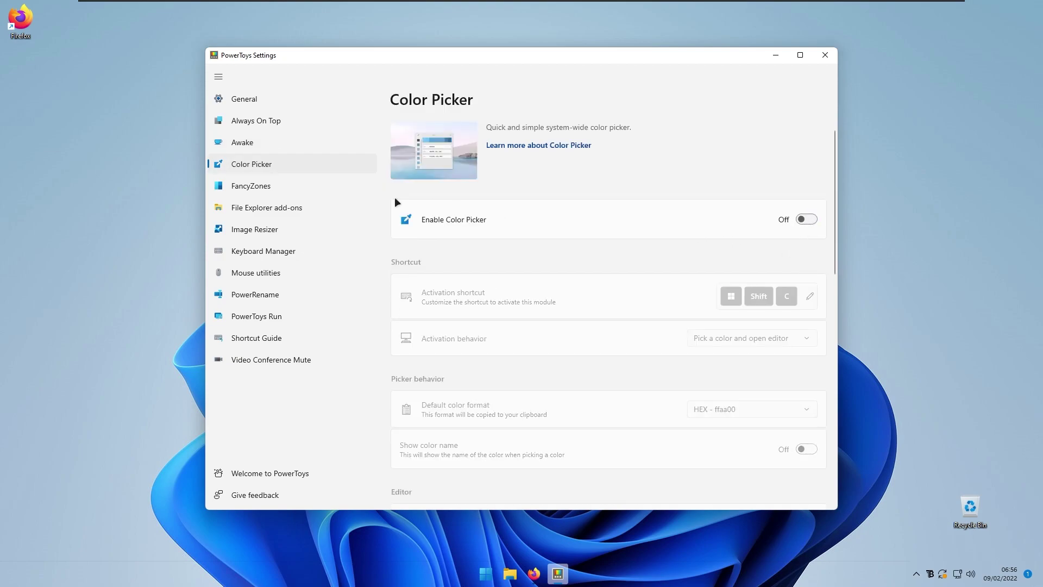
left_click(324, 188)
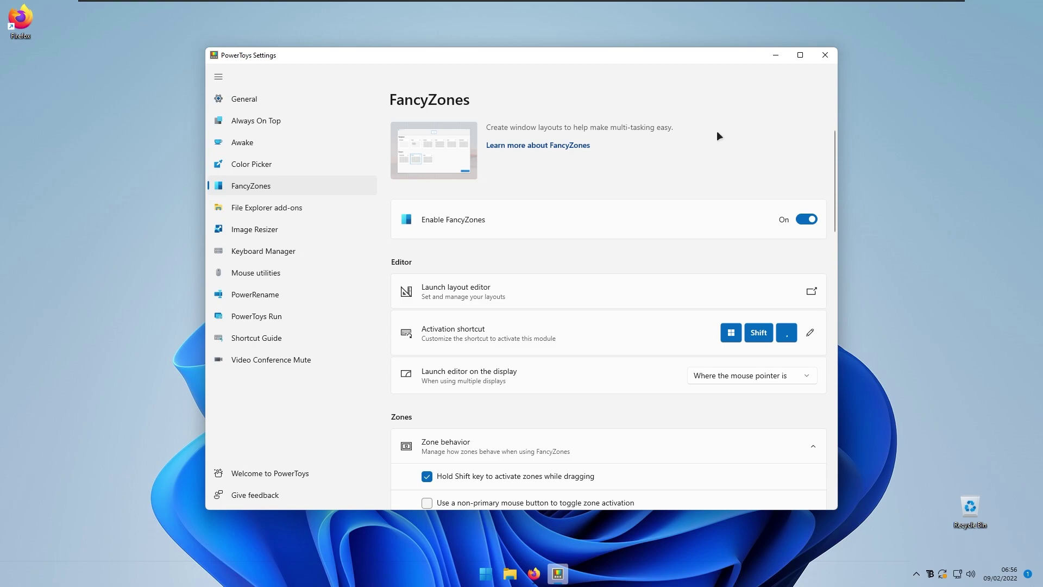
mouse_move(804, 55)
left_click(805, 220)
Examine the preview pane and icon preview options of the File Explorer add-ons.
left_click(304, 210)
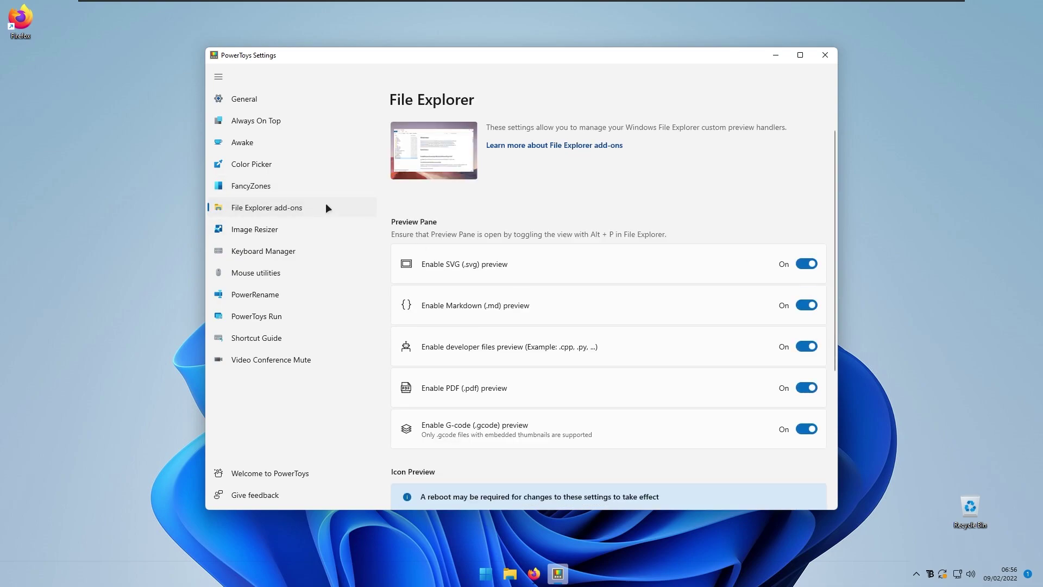
scroll(636, 193, "down", 3)
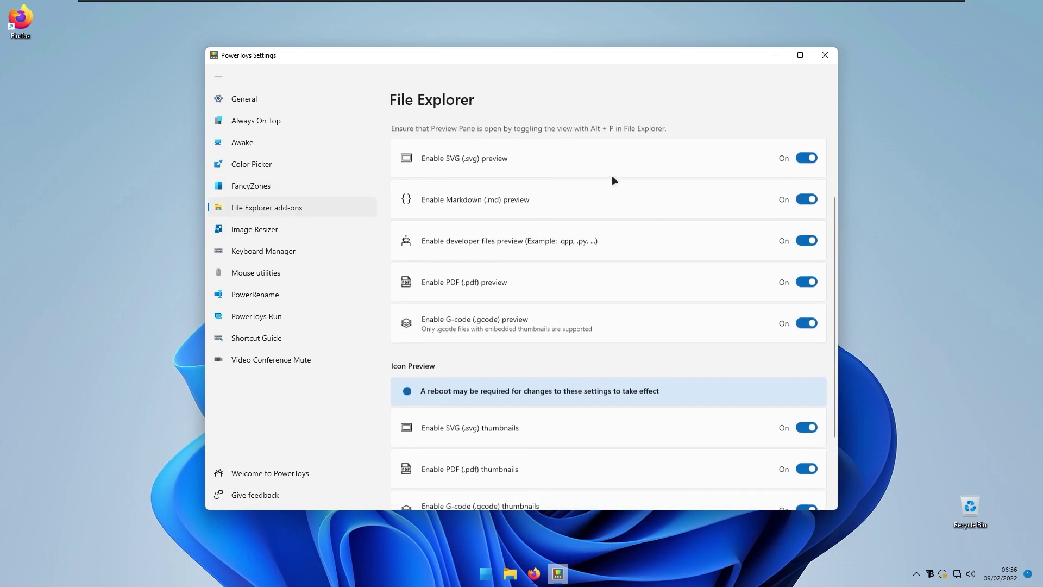
scroll(559, 153, "up", 3)
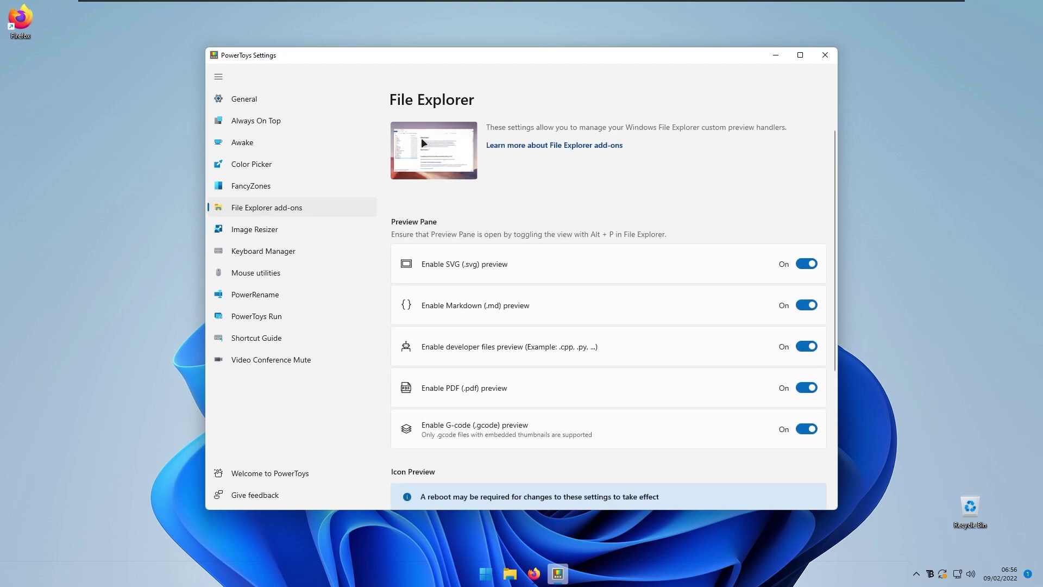
scroll(598, 239, "down", 3)
scroll(781, 374, "up", 3)
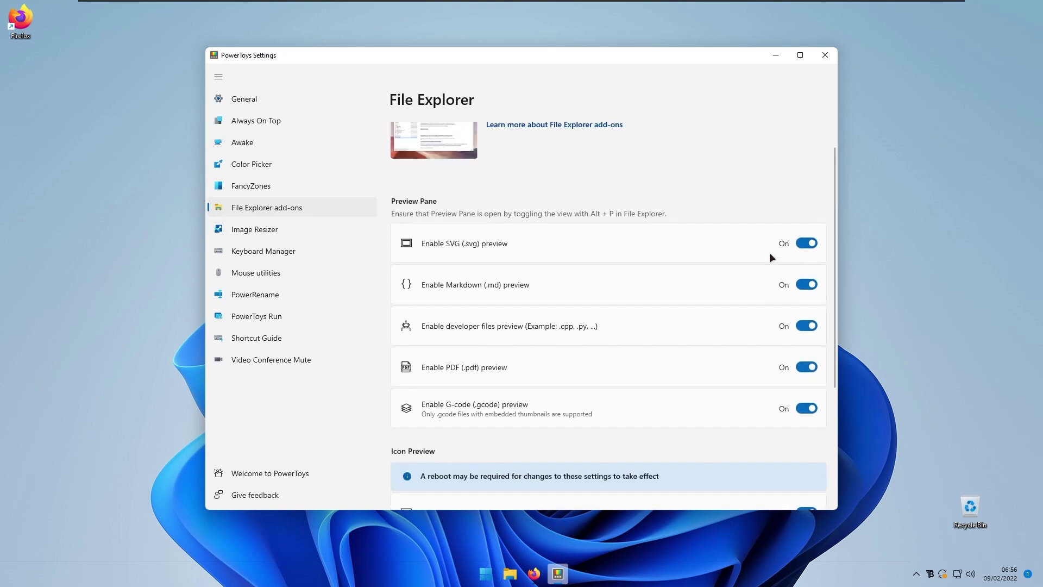
Turn off Image Resizer and open the Keyboard Manager settings.
left_click(329, 229)
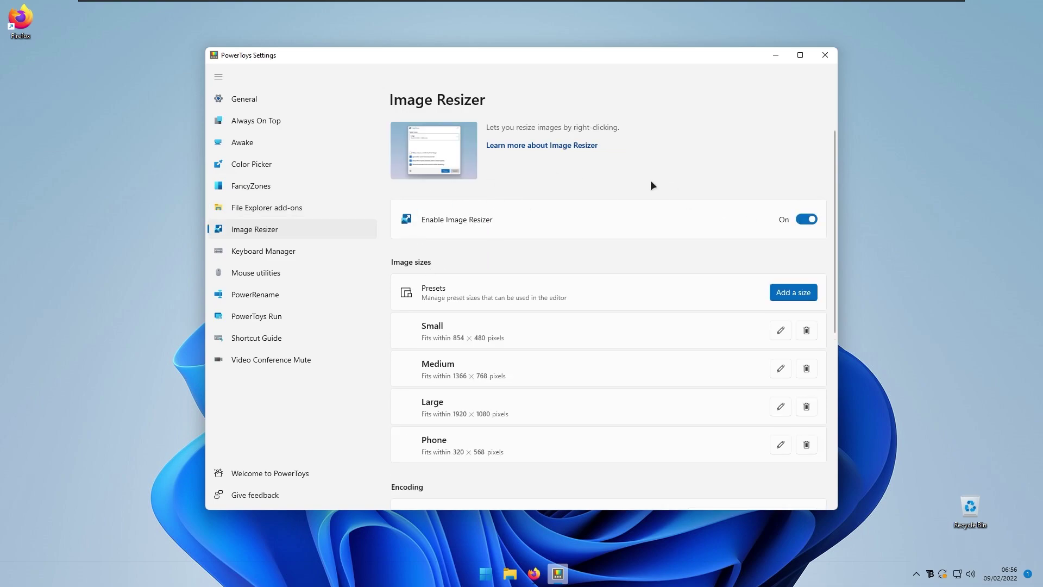
left_click(809, 223)
left_click(305, 254)
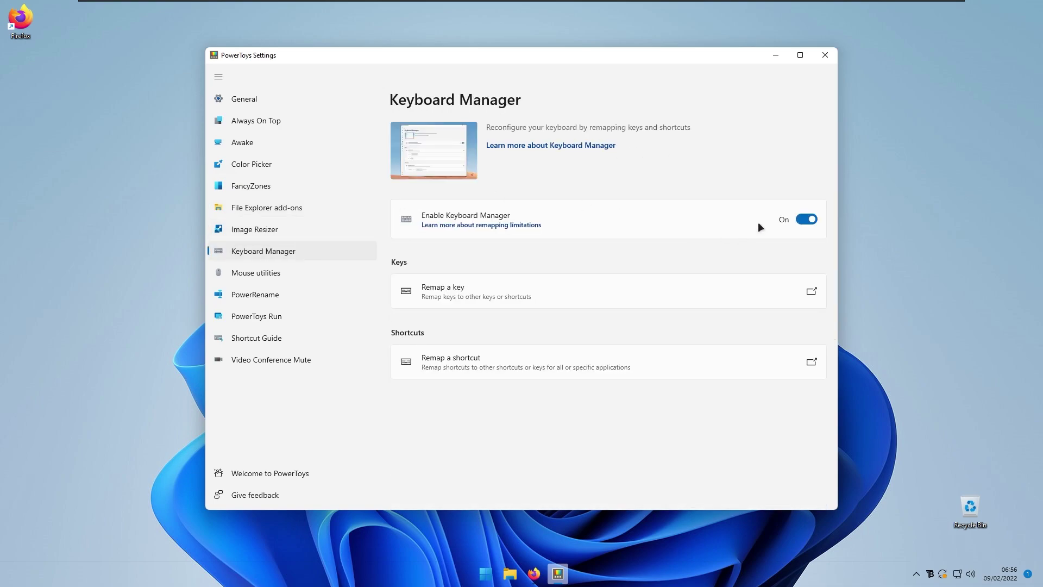
Turn off the mouse utilities, including Mouse Highlighter and Mouse Pointer Crosshairs, and disable PowerRename.
left_click(297, 273)
left_click(806, 264)
left_click(806, 377)
scroll(656, 266, "down", 5)
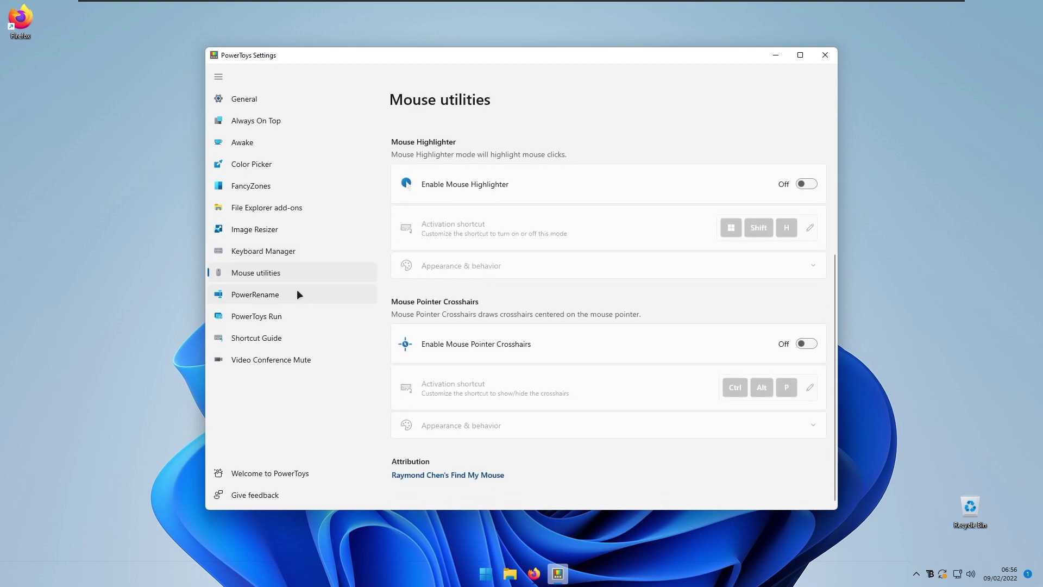
left_click(298, 294)
left_click(806, 219)
scroll(702, 295, "down", 3)
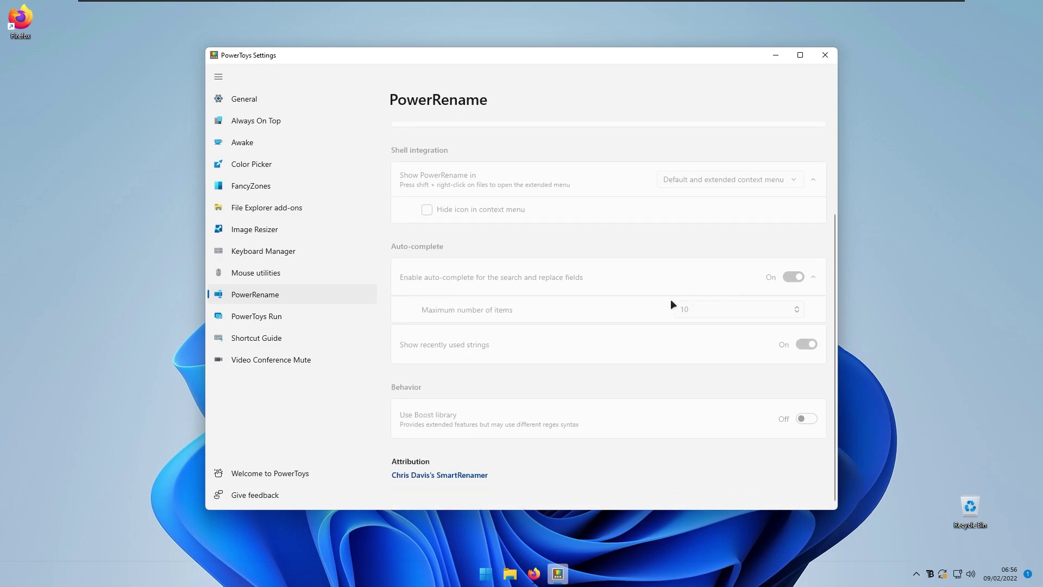
Open the PowerToys Run settings and try out its quick launcher, dismissing the Mouse Properties dialog.
left_click(312, 321)
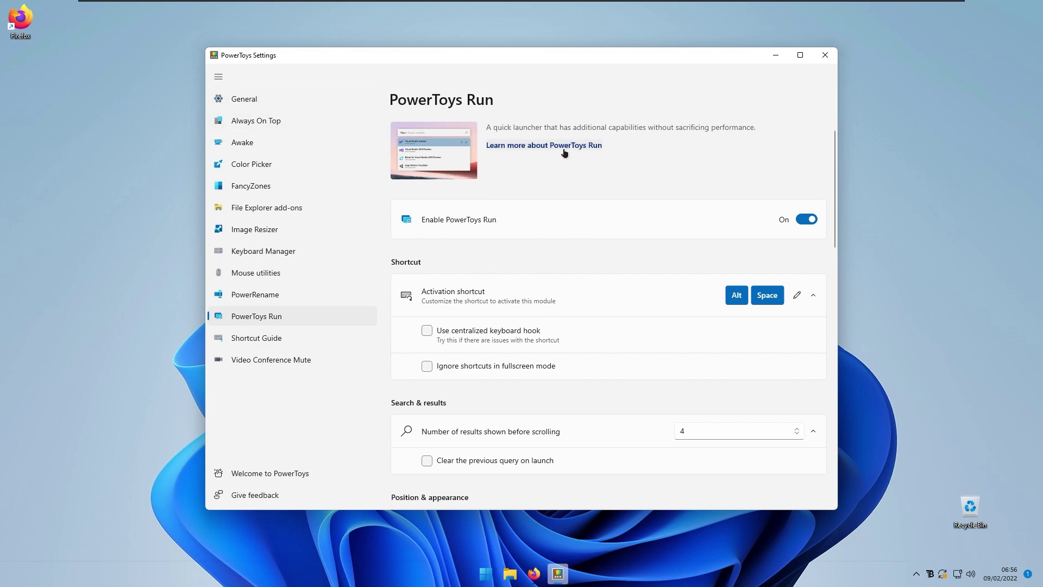
key("alt+space")
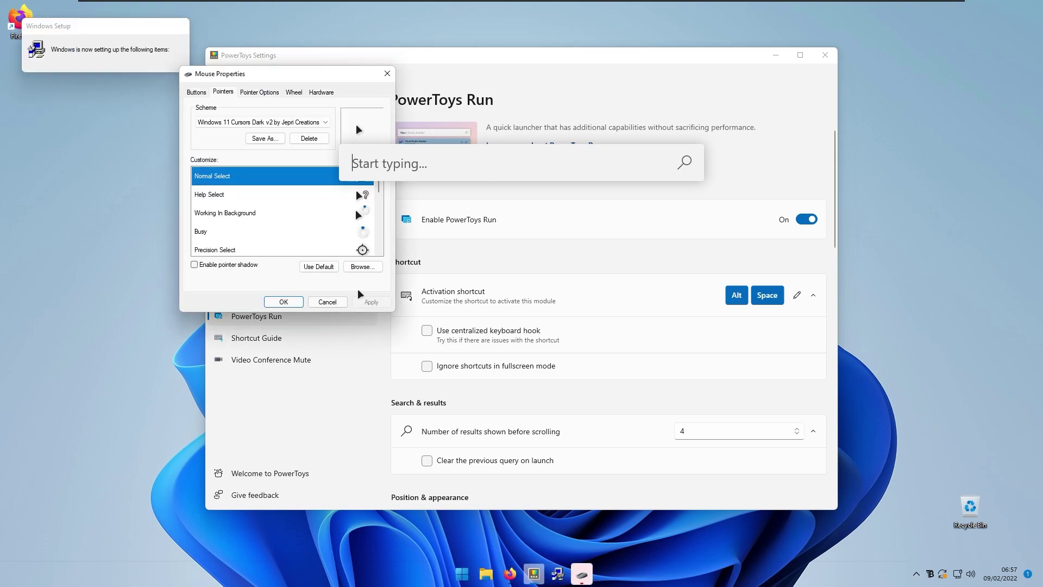
left_click(333, 300)
key("alt+space")
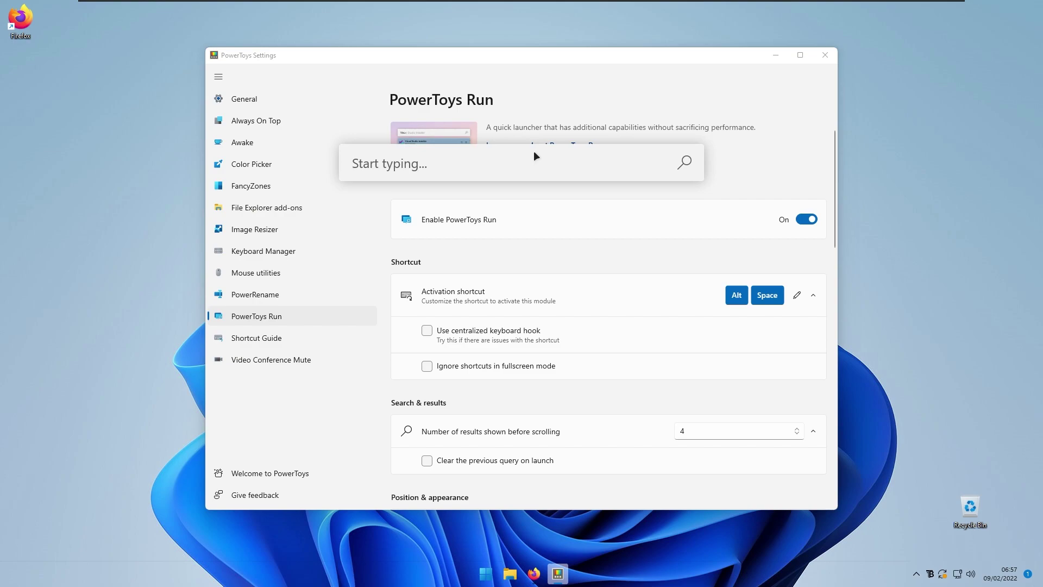
left_click(582, 102)
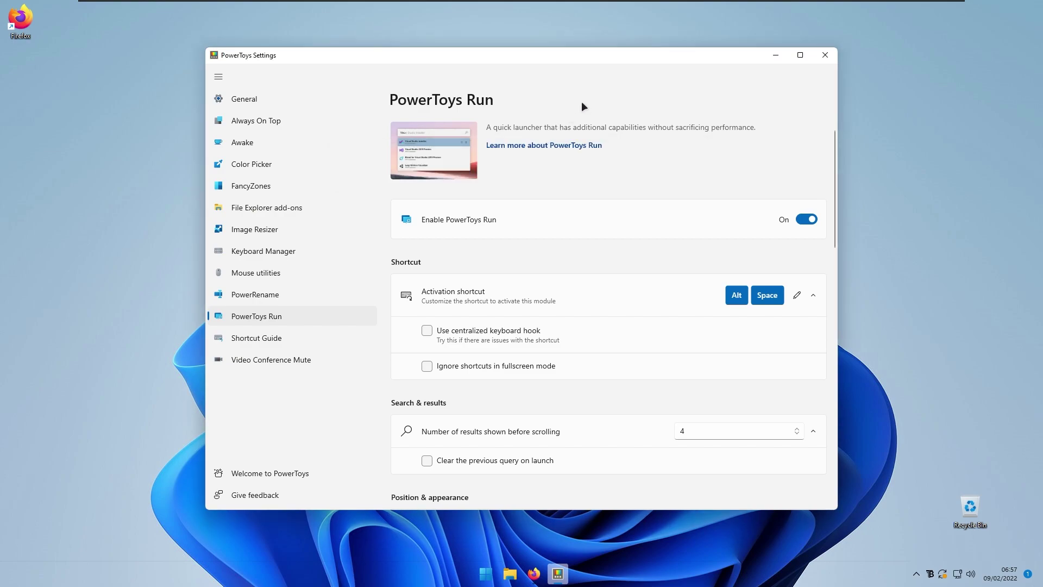
Open the Start menu to compare its search box with the PowerToys Run launcher, and close it again.
left_click(485, 573)
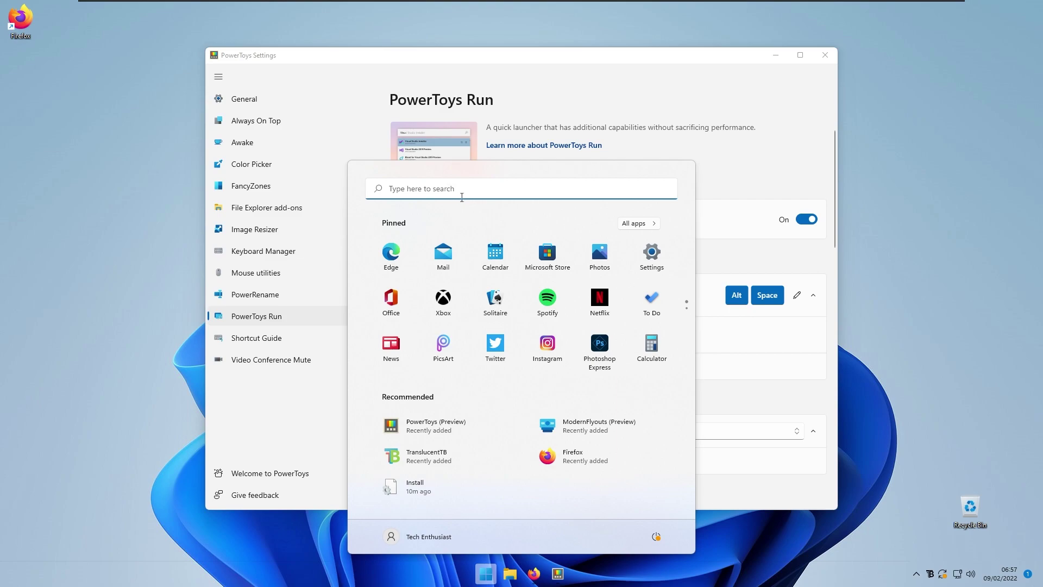
key("Escape")
key("super")
key("Escape")
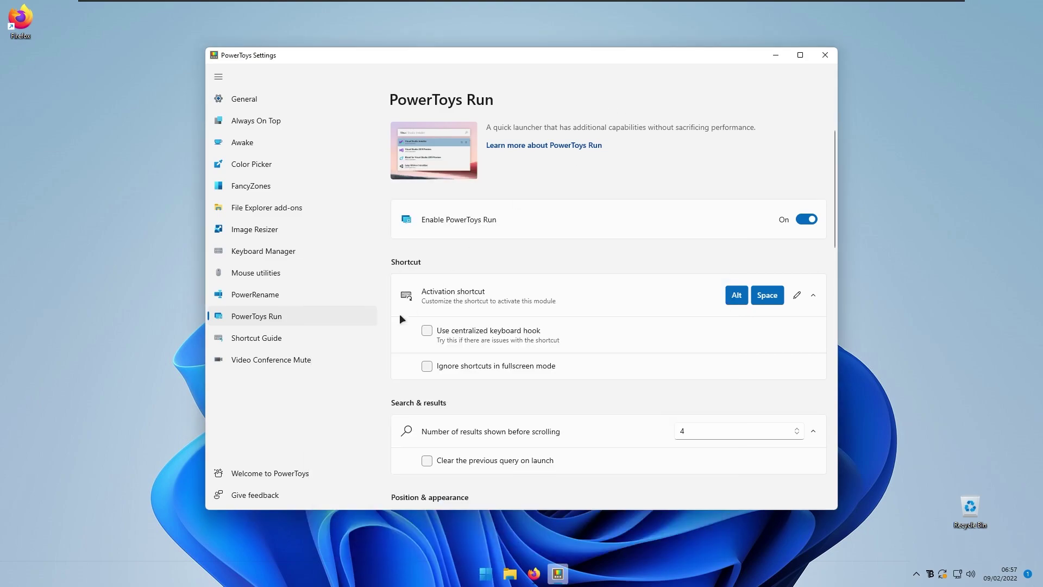
Turn off Shortcut Guide and open the Video Conference Mute settings.
left_click(315, 343)
left_click(806, 219)
left_click(282, 354)
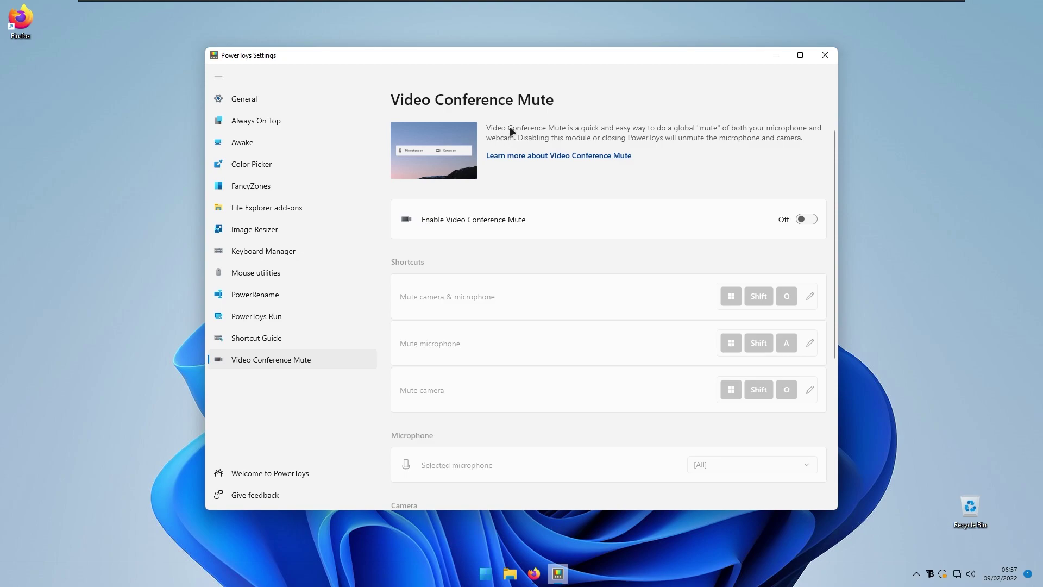
Review the File Explorer add-ons and PowerToys Run settings once more and close PowerToys Settings.
left_click(266, 208)
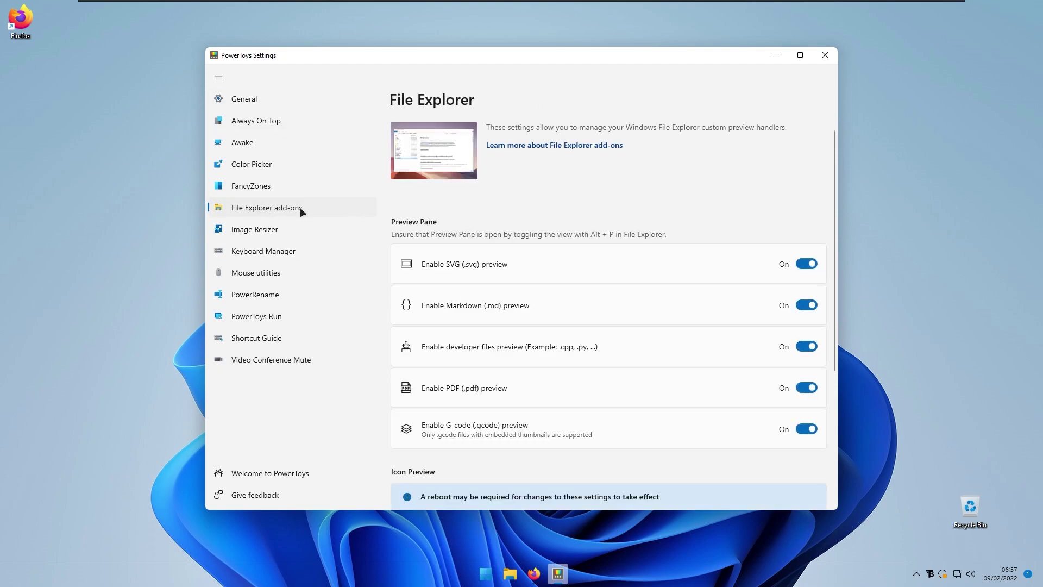
left_click(280, 316)
scroll(621, 258, "down", 5)
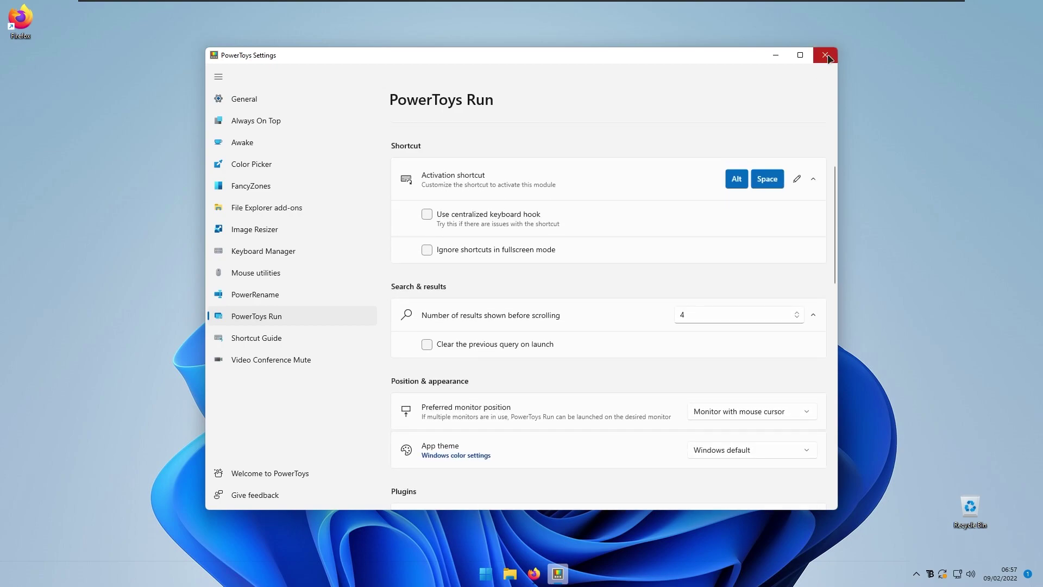
left_click(825, 55)
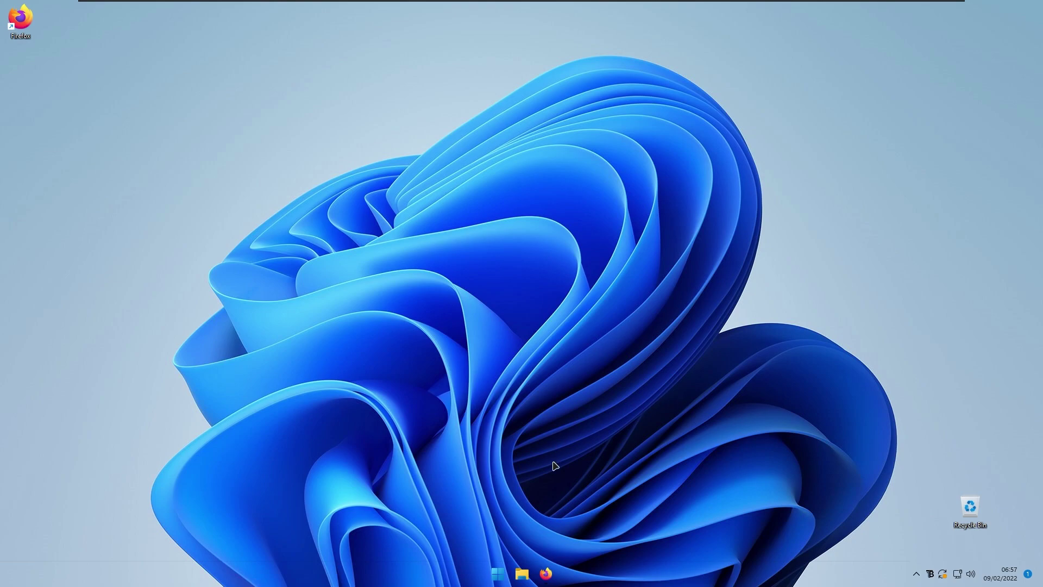
Switch to Firefox, search the web for "lively wallpaper" and open the project's own GitHub site.
left_click(546, 571)
left_click(353, 36)
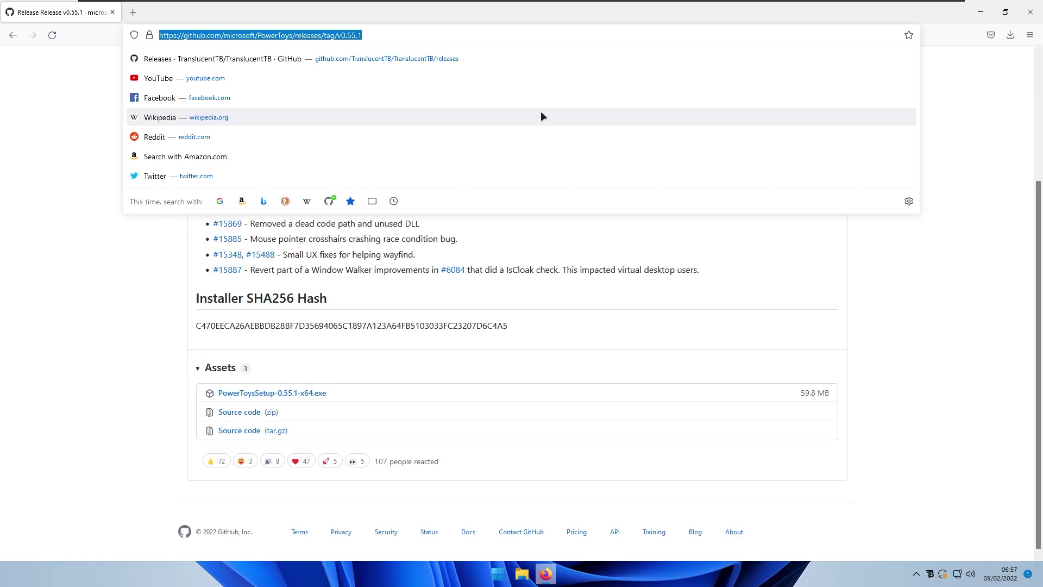
type("li")
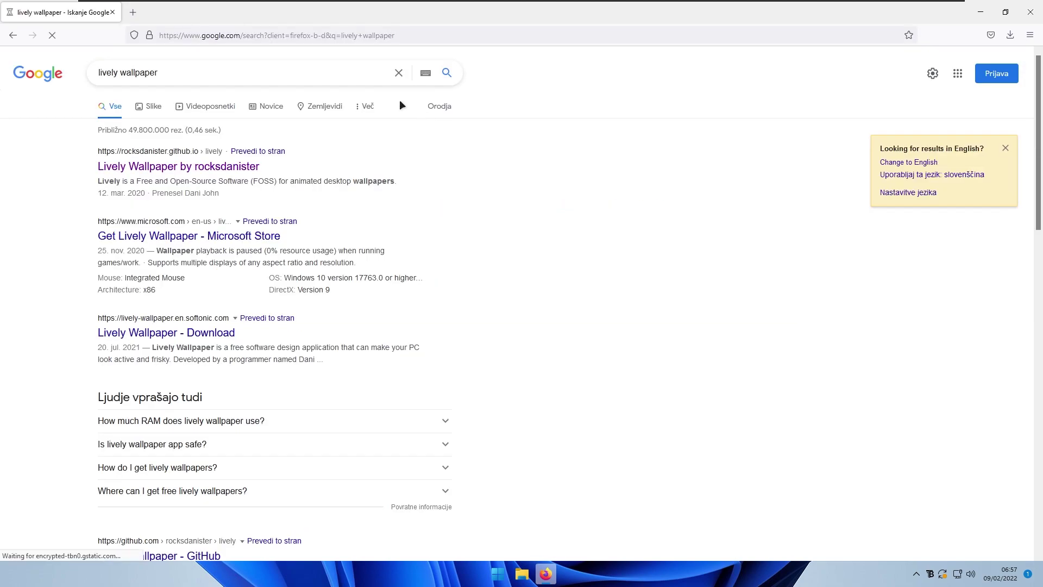
left_click(174, 168)
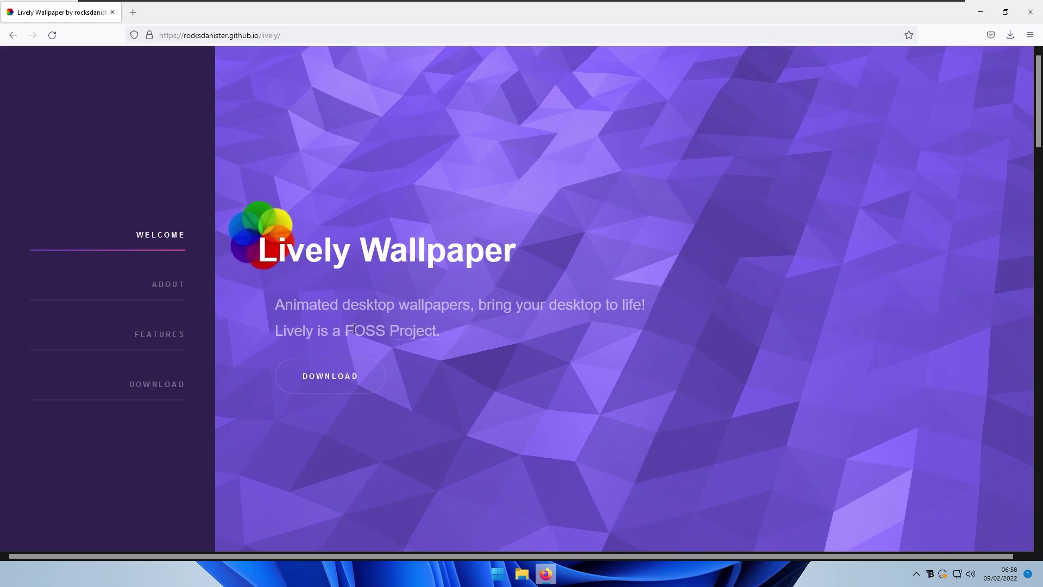
Download lively_setup_x86_full_v1742.exe and start it in all-users mode with administrator approval, closing the browser.
left_click(354, 375)
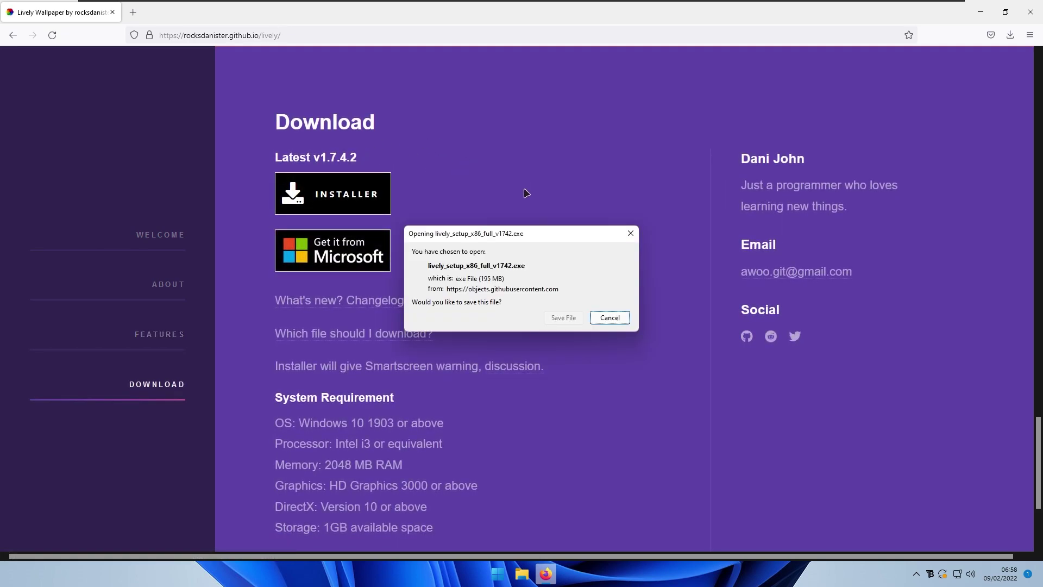
left_click(561, 319)
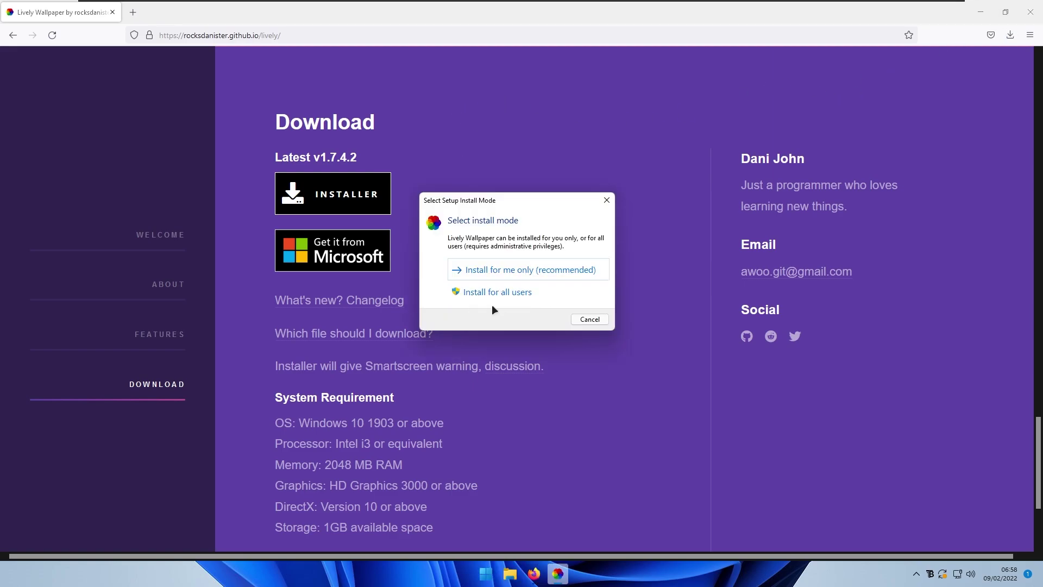
left_click(506, 298)
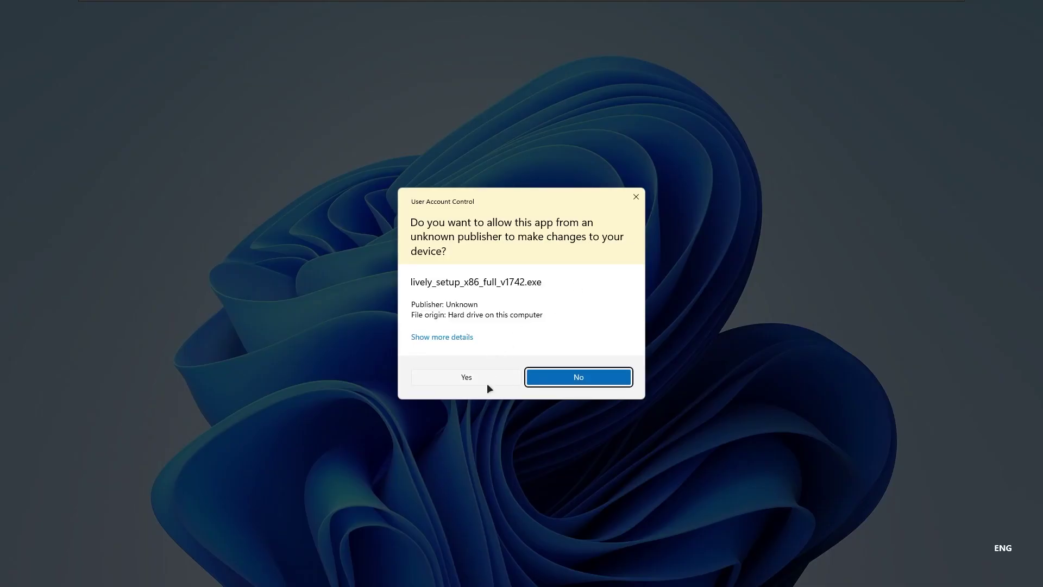
left_click(487, 382)
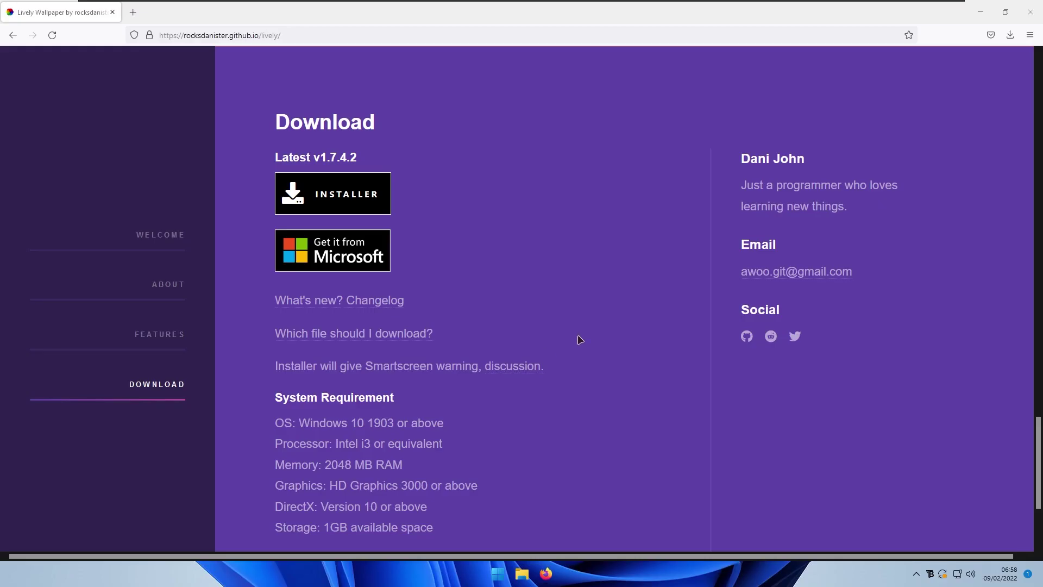
left_click(1030, 12)
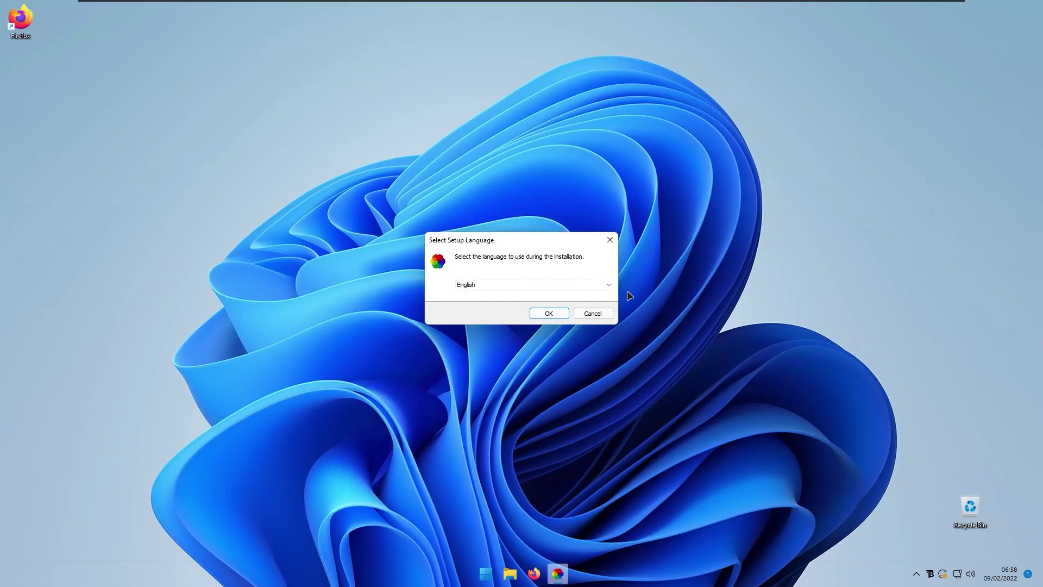
Install Lively Wallpaper in English to the default folder with a desktop shortcut and Start with Windows, launching it on completion.
left_click(550, 314)
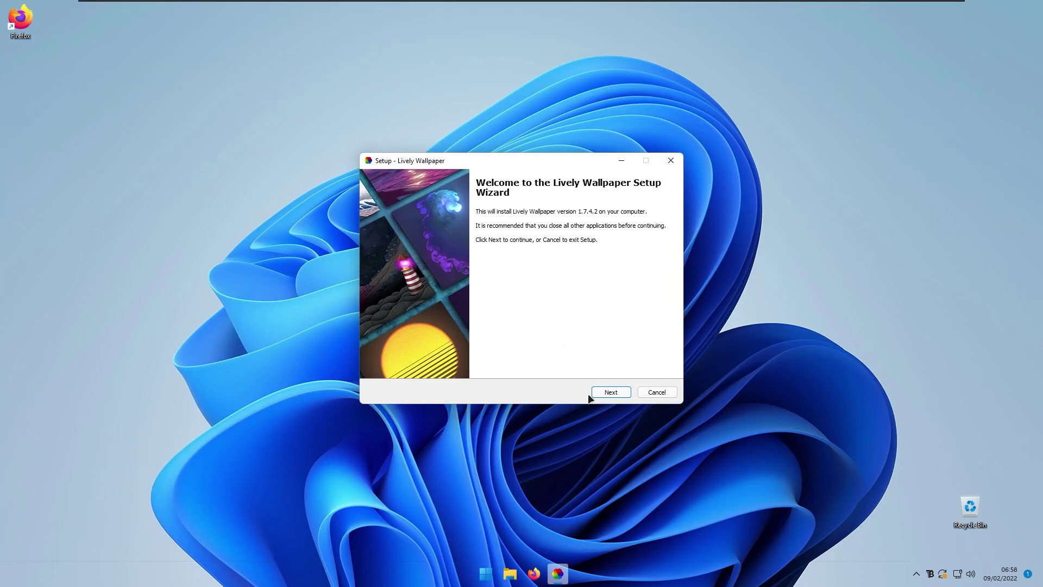
left_click(597, 393)
left_click(478, 359)
left_click(610, 392)
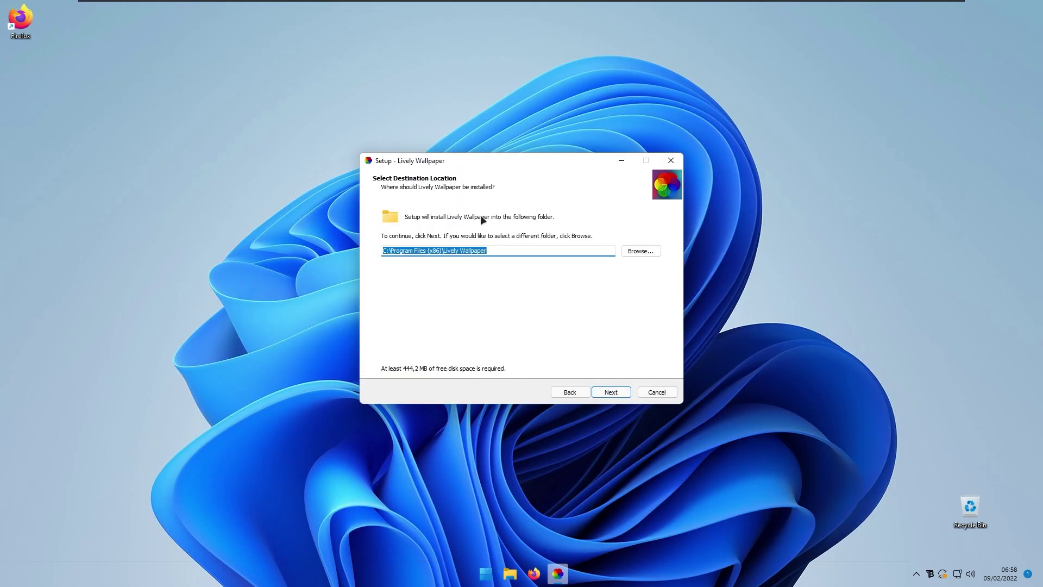
left_click(616, 391)
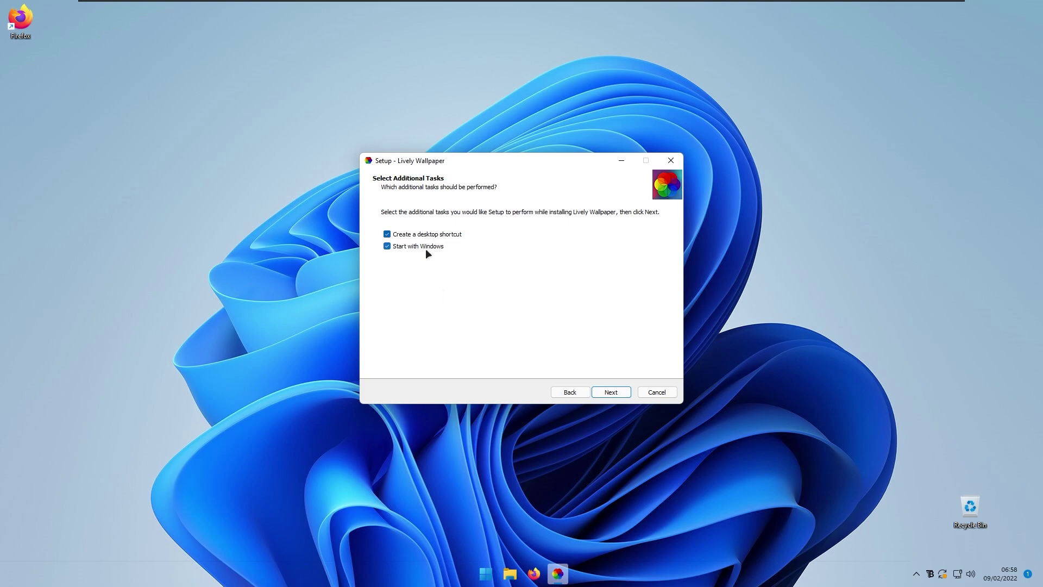
left_click(610, 392)
left_click(611, 391)
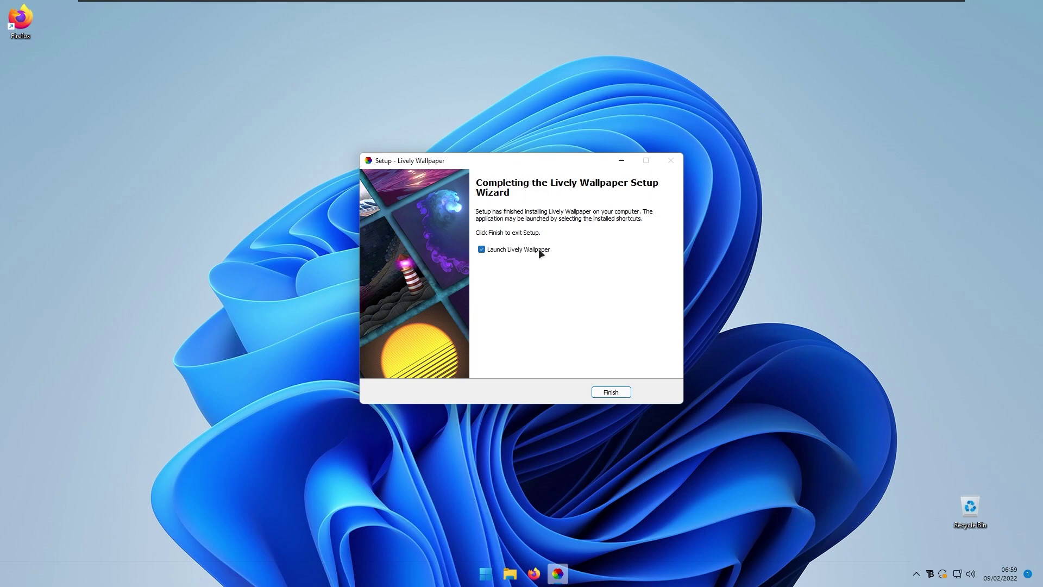
left_click(608, 395)
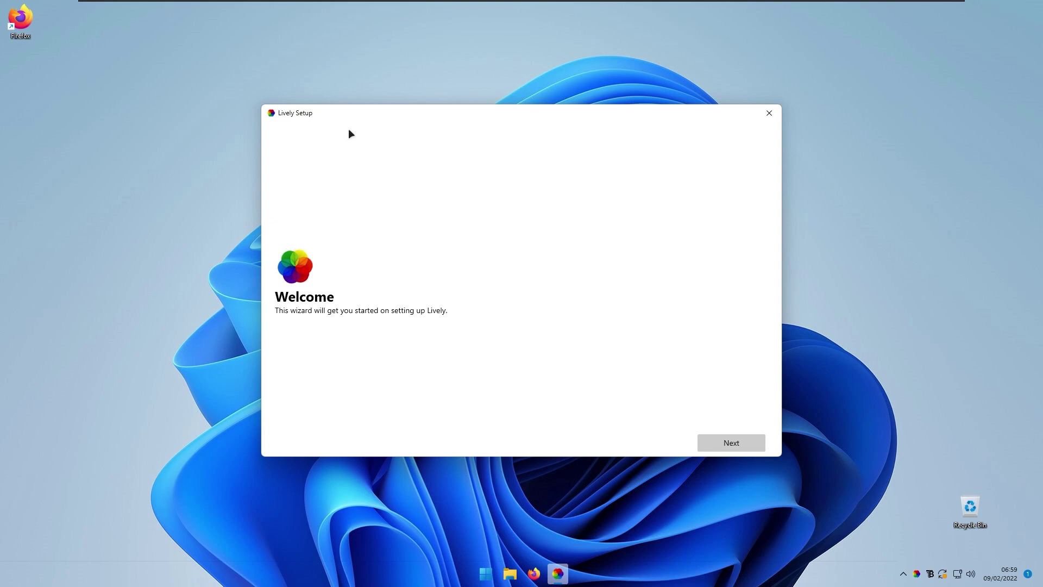
Complete the Lively first-run setup with Start with Windows on, the Normal user interface and Taskbar Theme OFF.
left_click(733, 450)
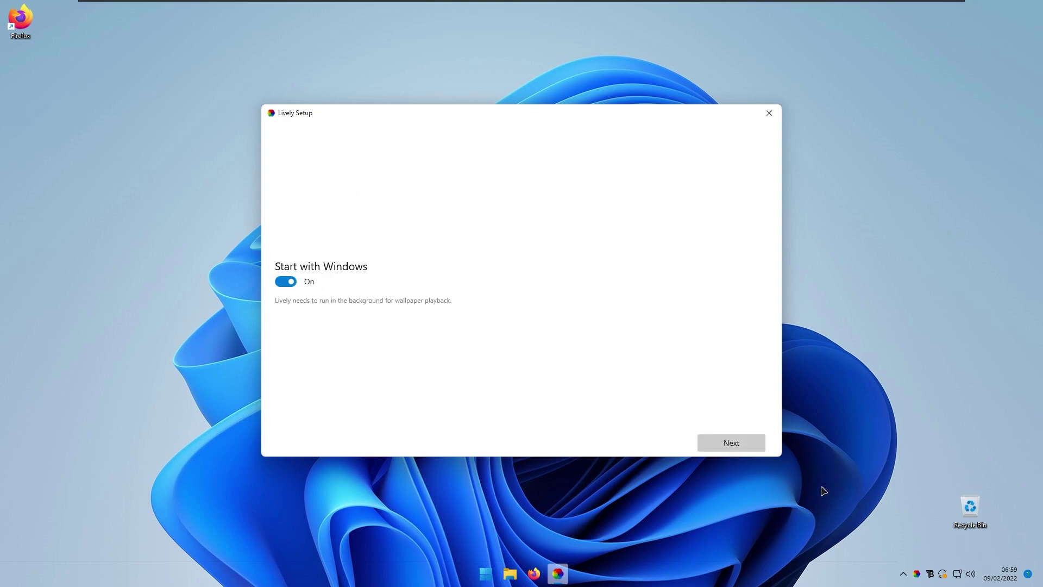
left_click(731, 443)
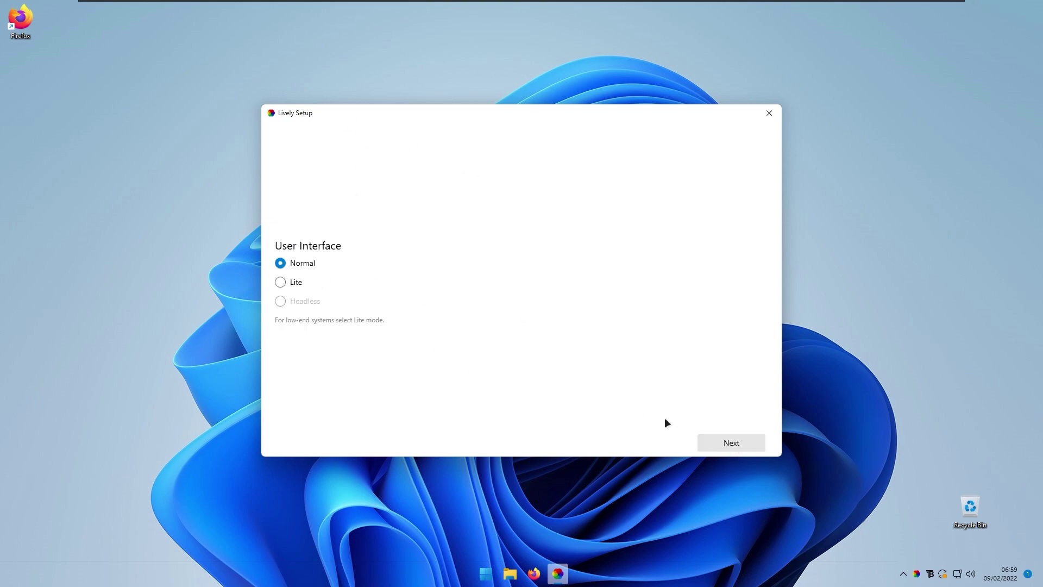
left_click(757, 448)
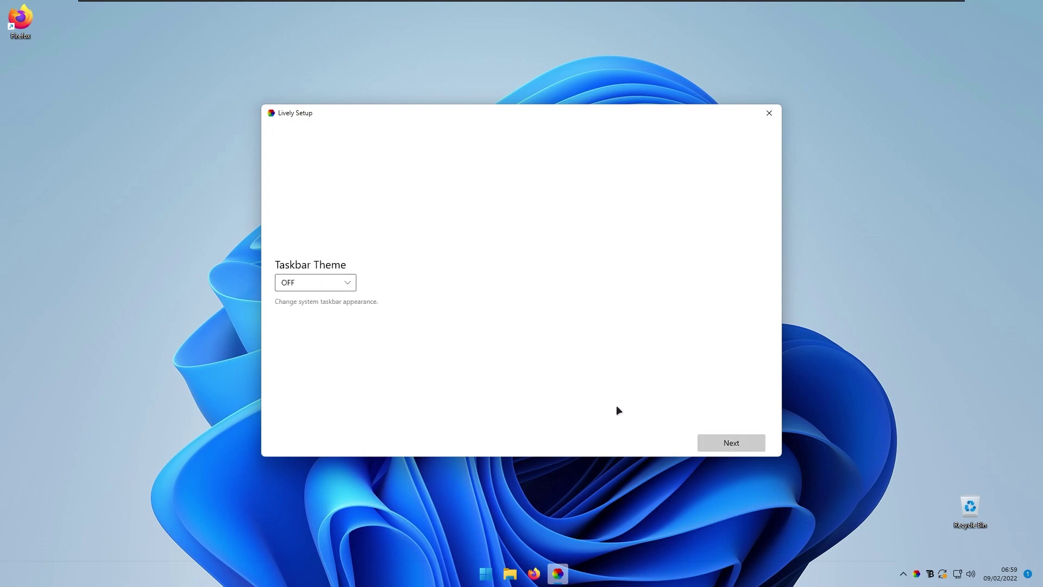
left_click(729, 441)
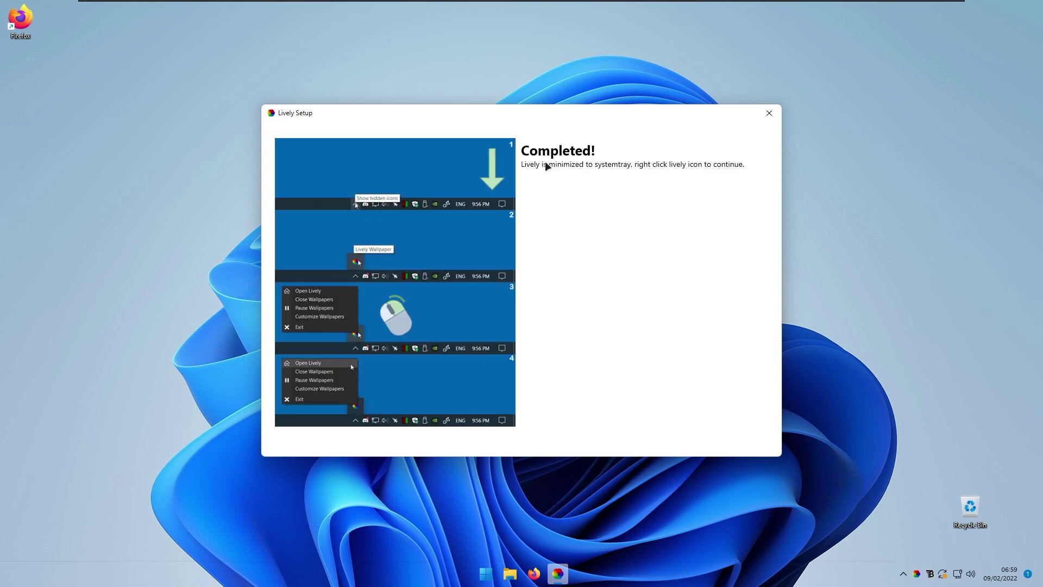
left_click(769, 114)
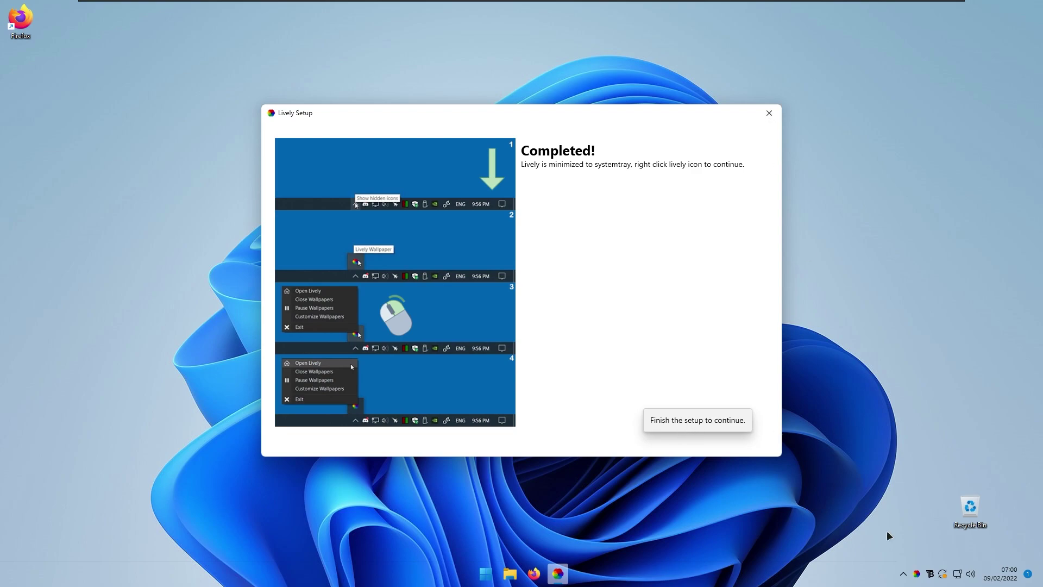
Open the Lively Wallpaper library window and reposition it on the desktop.
left_click(916, 573)
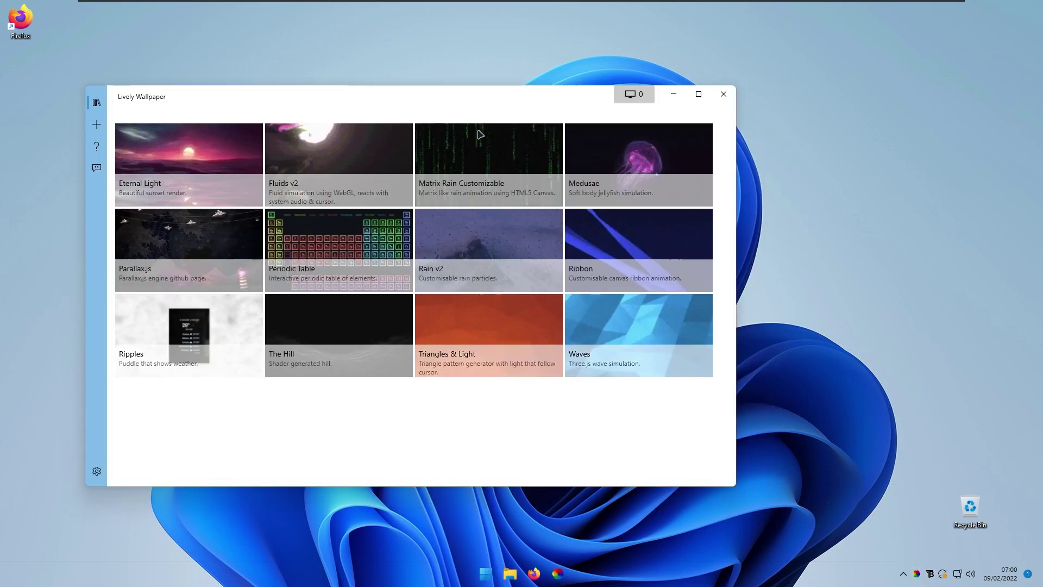
left_click_drag(469, 104, 601, 101)
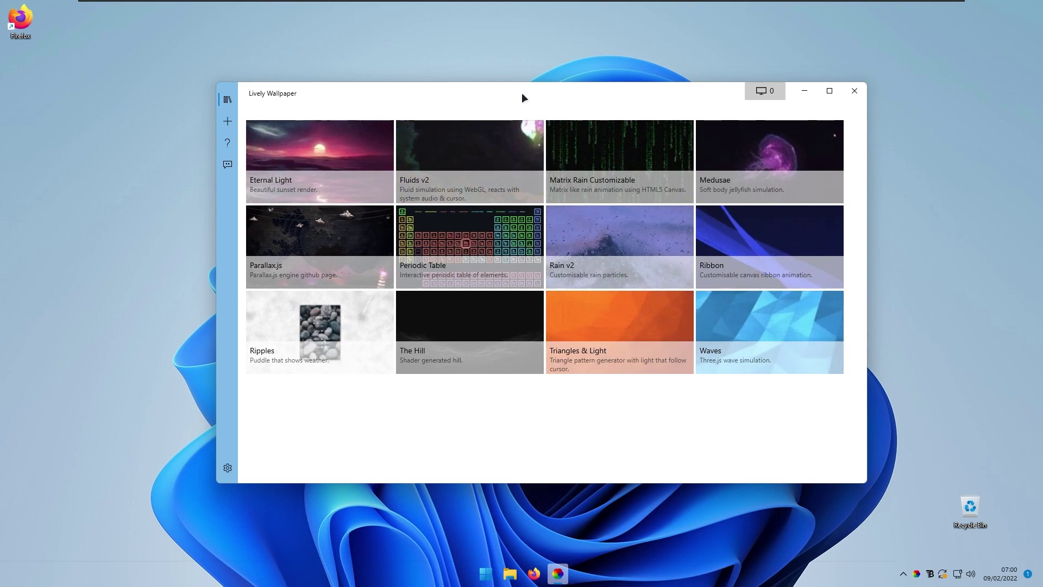
left_click_drag(523, 94, 451, 85)
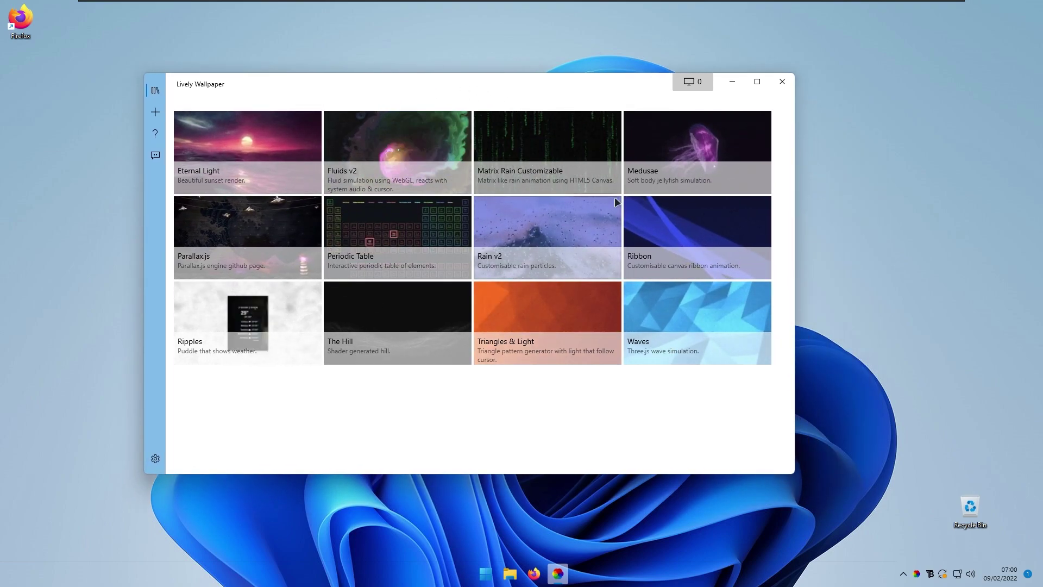
Examine the options for adding a wallpaper from a file or website URL, and return to the wallpaper library.
left_click(155, 112)
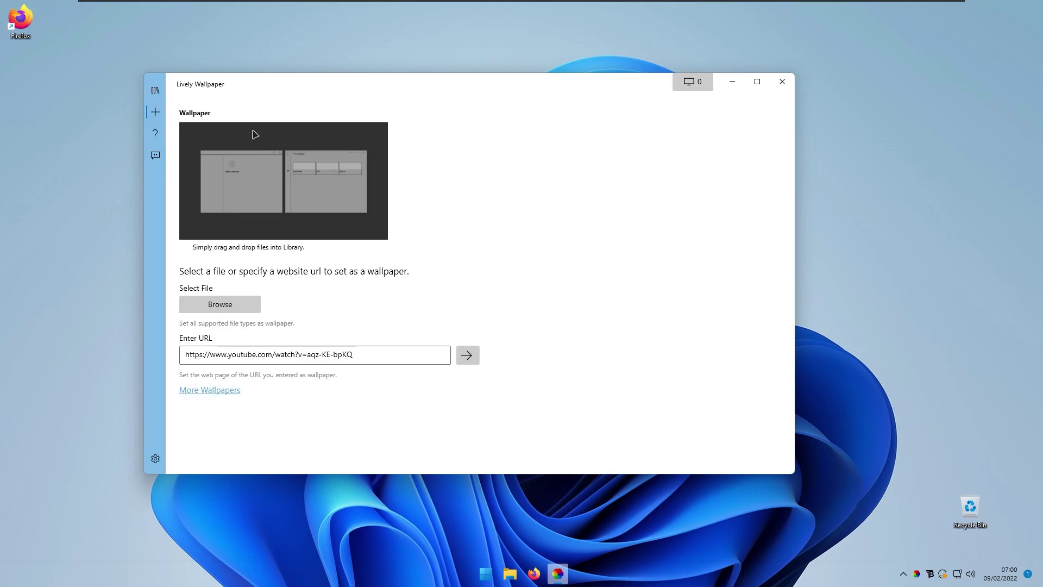
left_click_drag(350, 99, 380, 102)
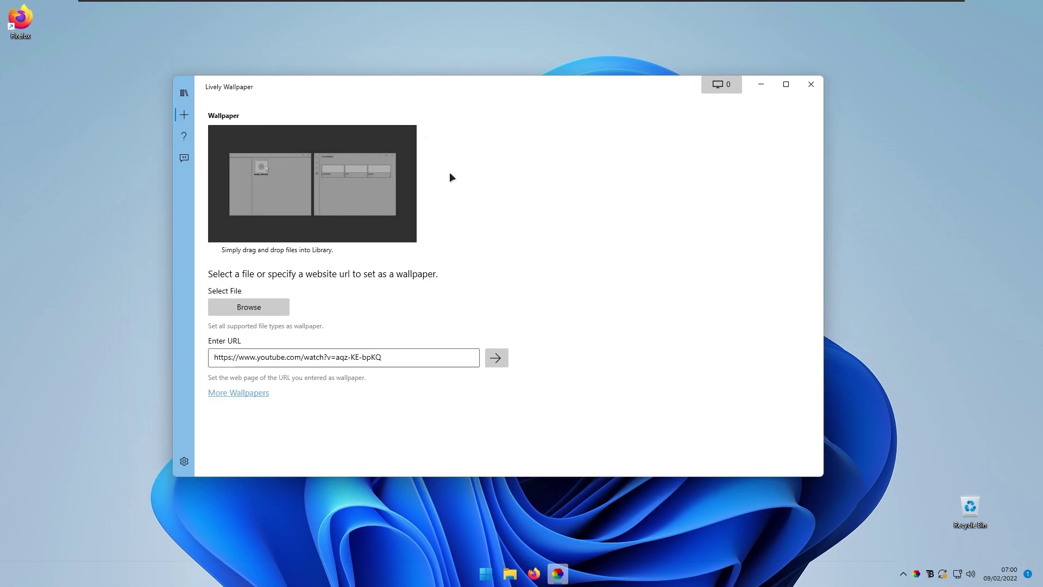
left_click(262, 307)
left_click(315, 360)
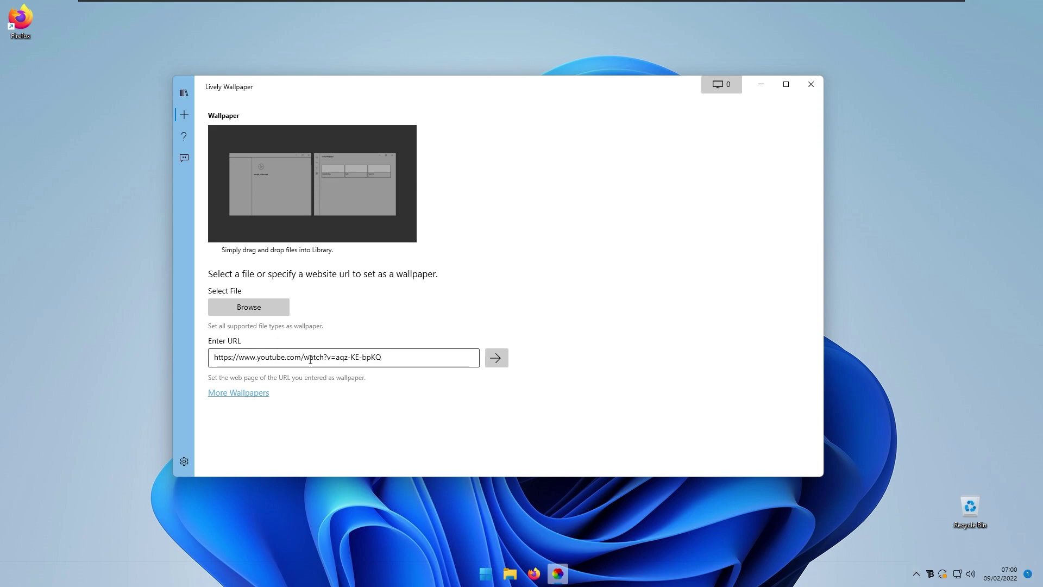
left_click(184, 95)
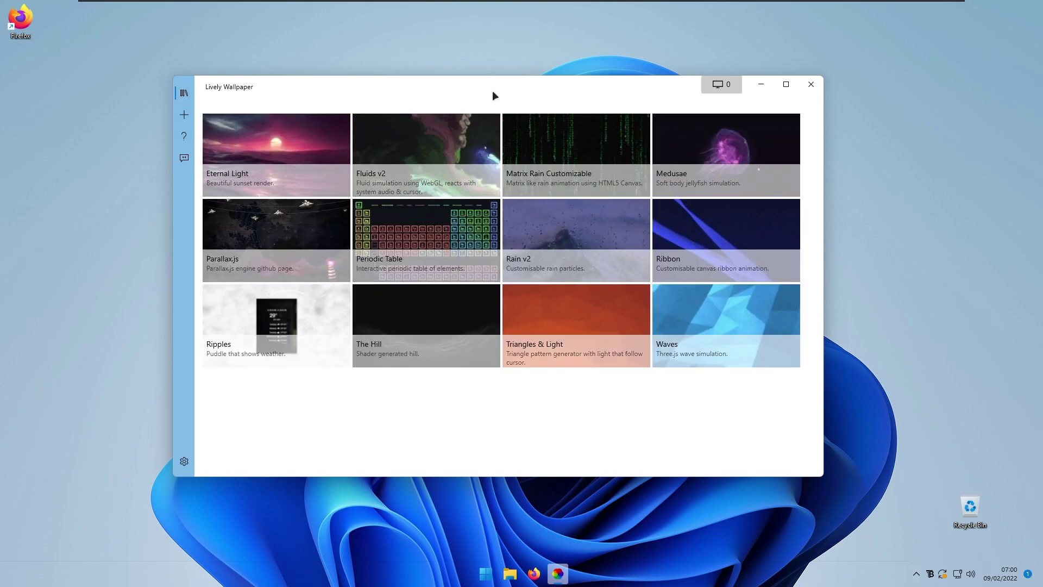
Apply the Ribbon animated wallpaper from the Lively library and close the library window.
left_click_drag(500, 82, 512, 80)
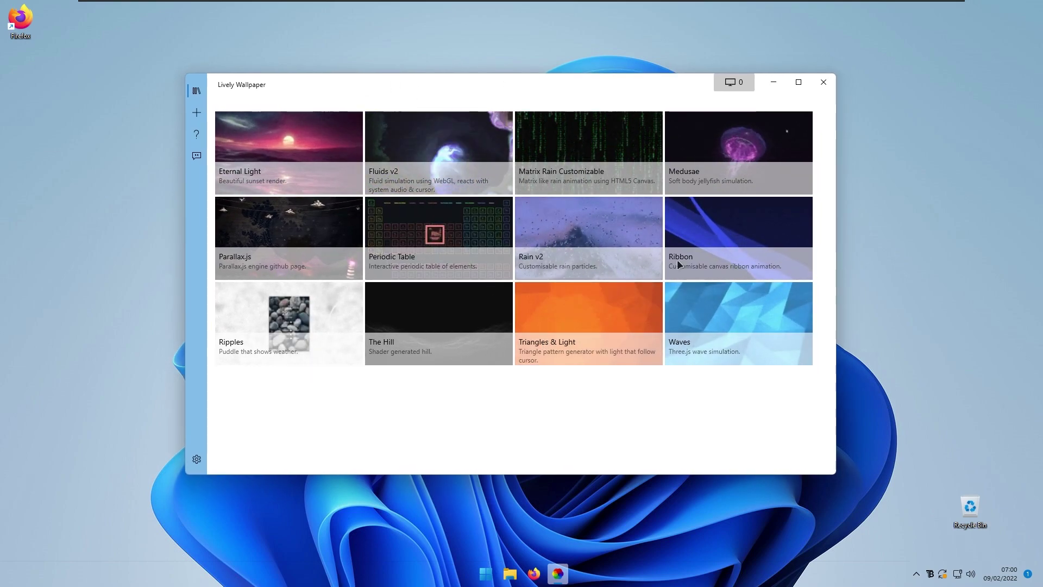
left_click(730, 237)
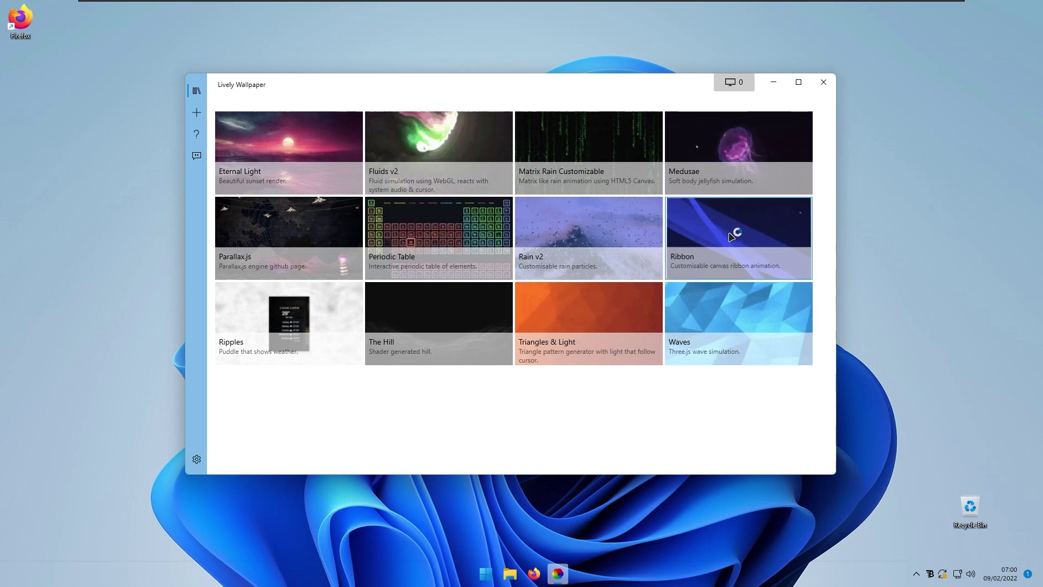
left_click_drag(610, 80, 576, 92)
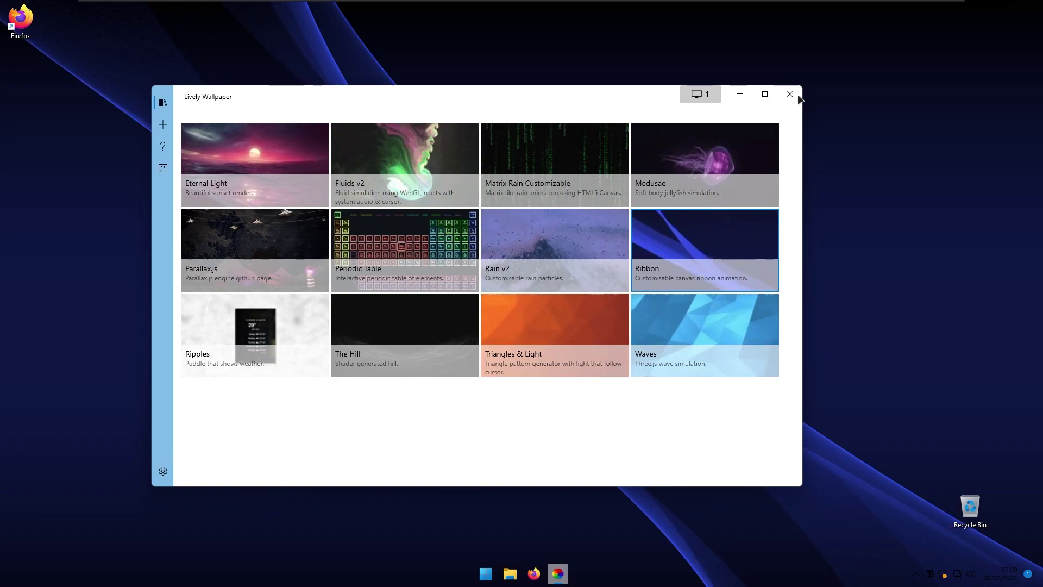
left_click(789, 93)
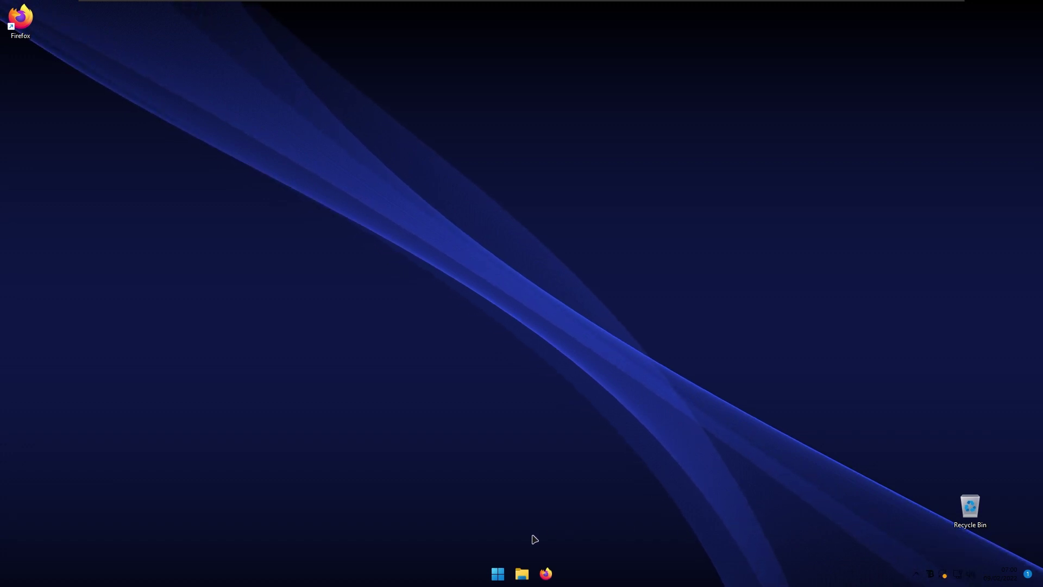
Set the Windows color mode to Dark in the Personalization color settings.
left_click(498, 573)
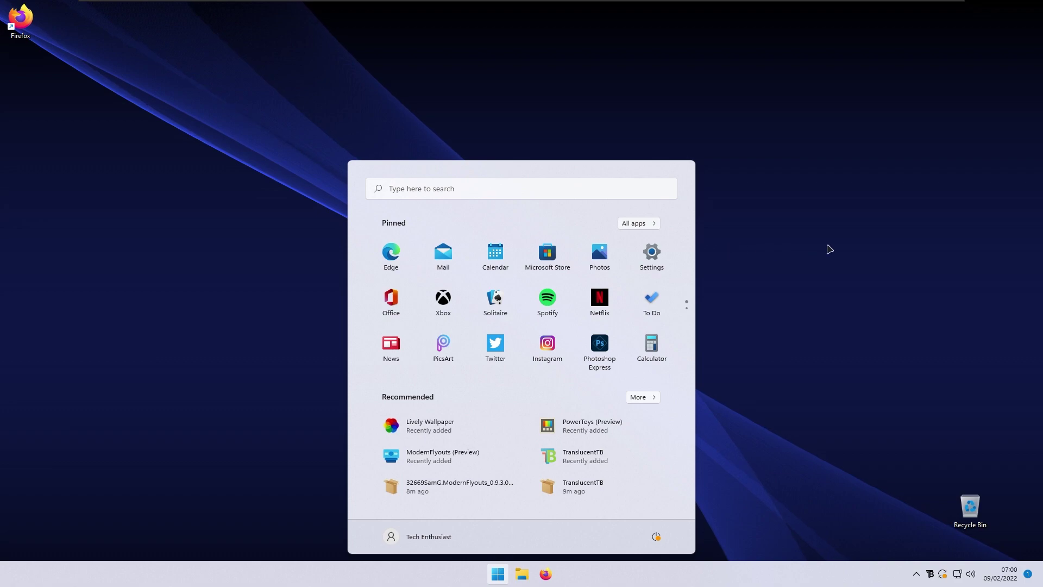
left_click(657, 265)
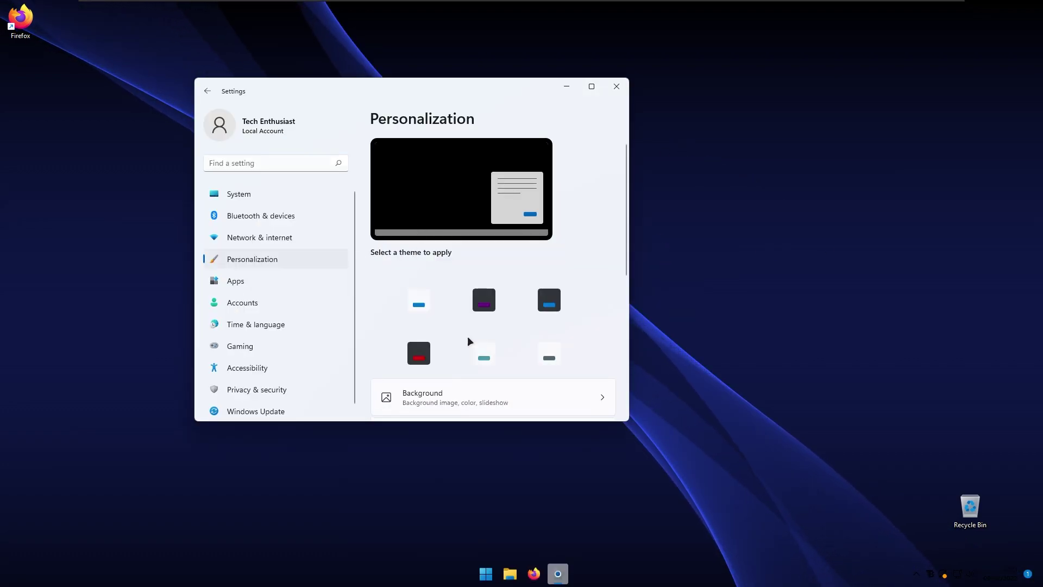
scroll(467, 340, "down", 2)
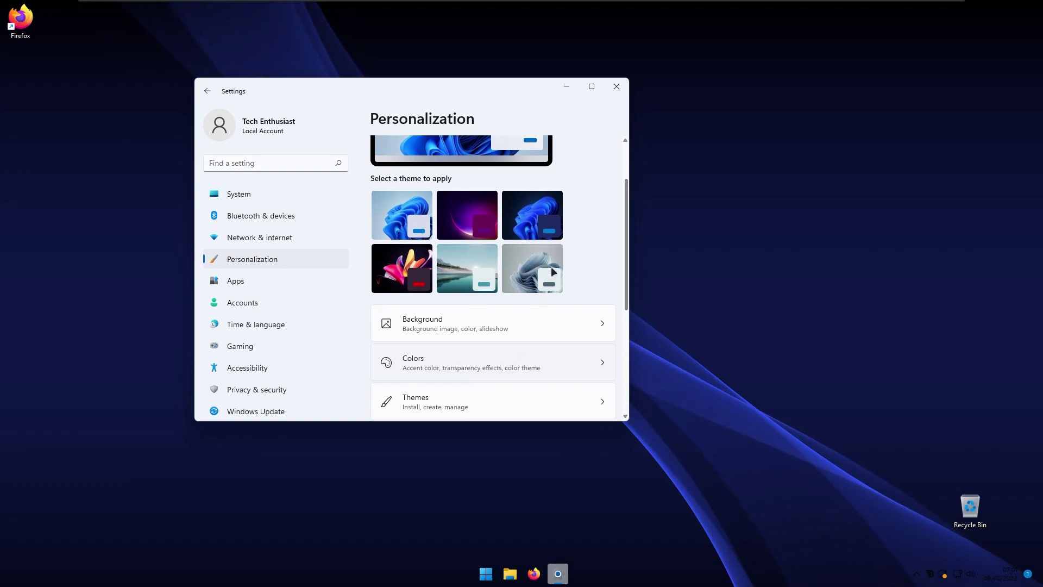
left_click(429, 362)
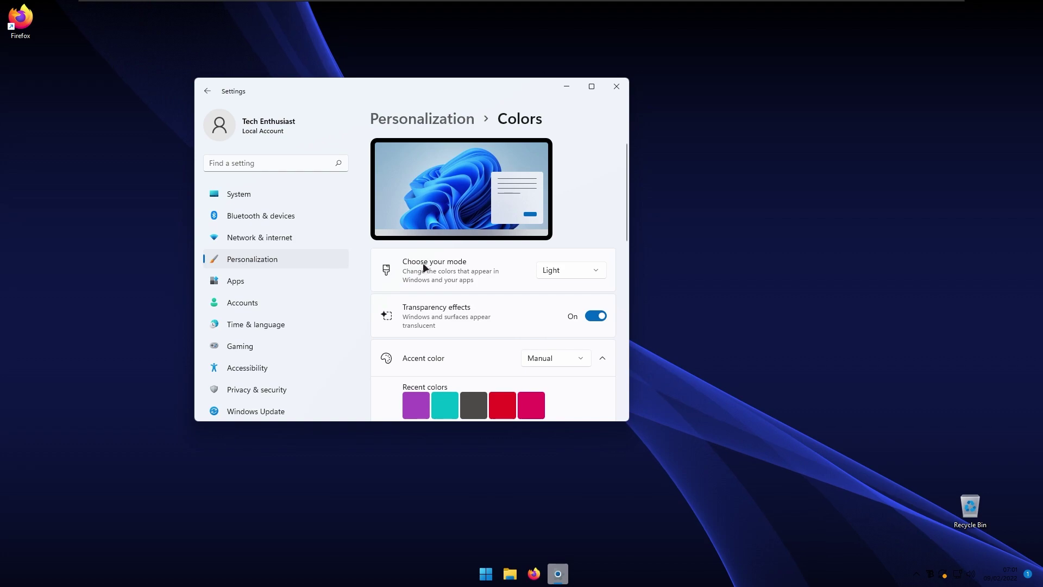
left_click(562, 275)
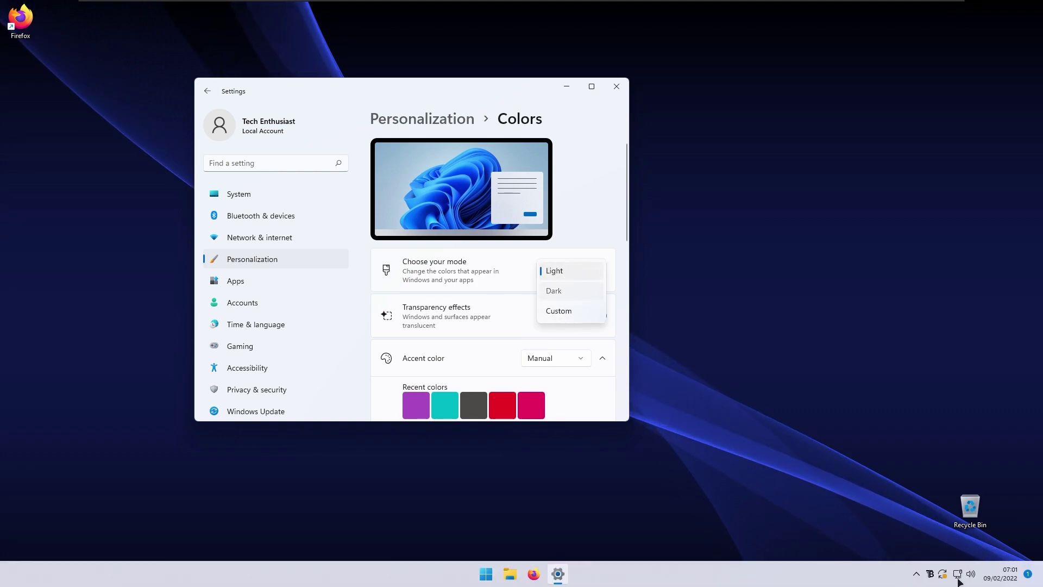
key("Return")
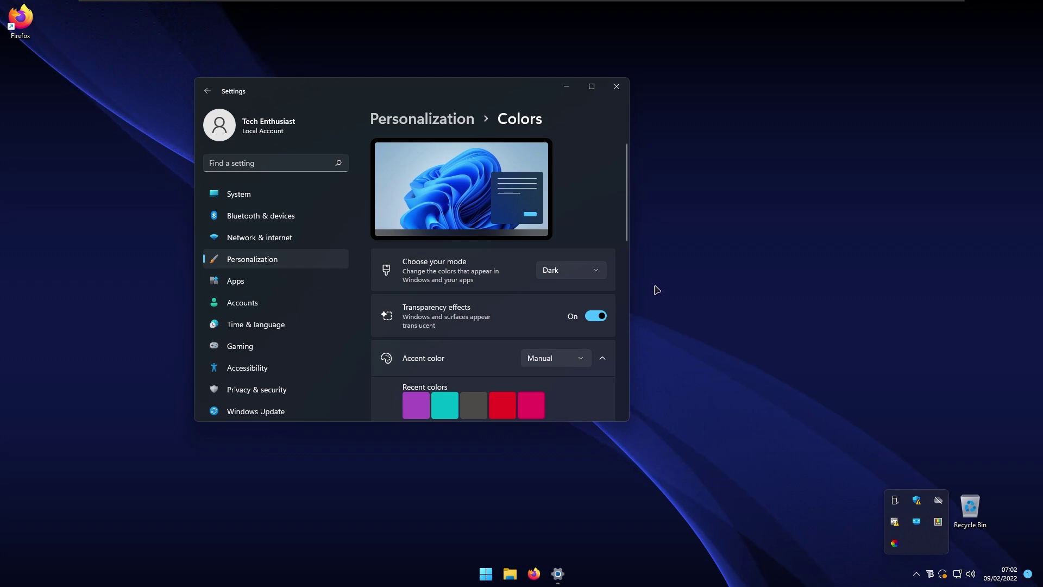
View the installed apps under Apps & features and close Settings.
left_click(282, 283)
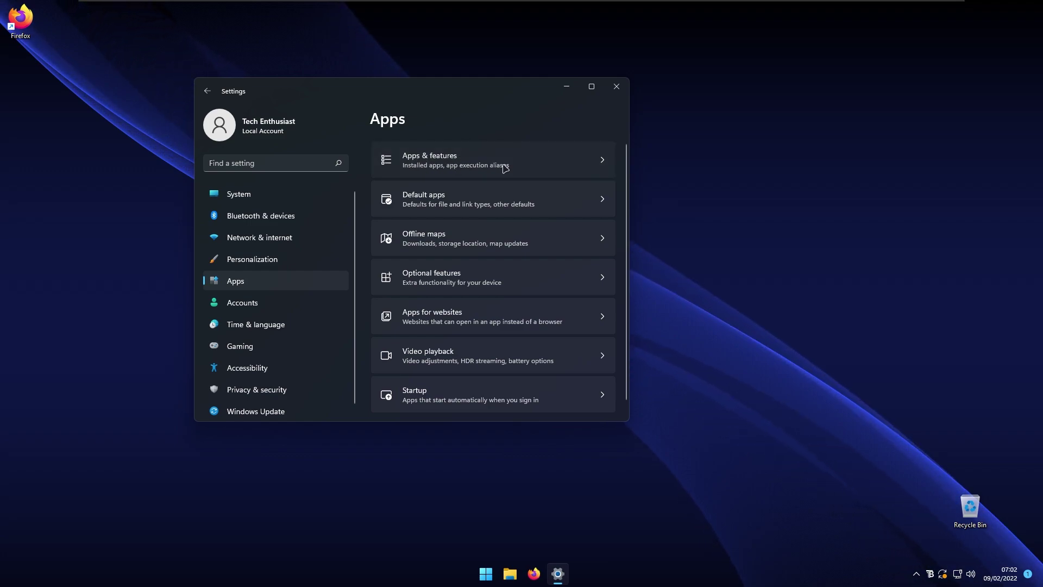
left_click(496, 146)
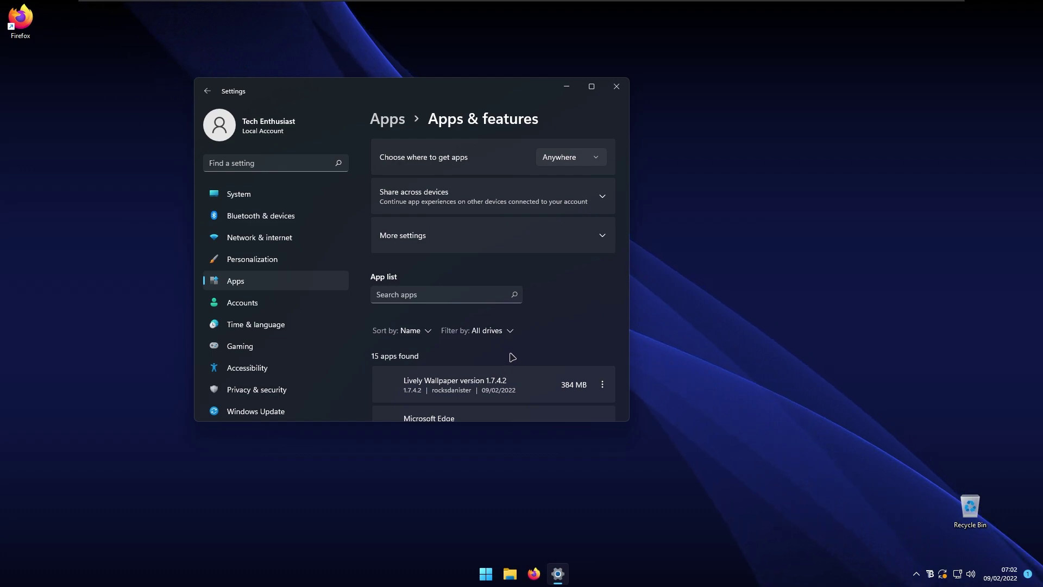
left_click(616, 85)
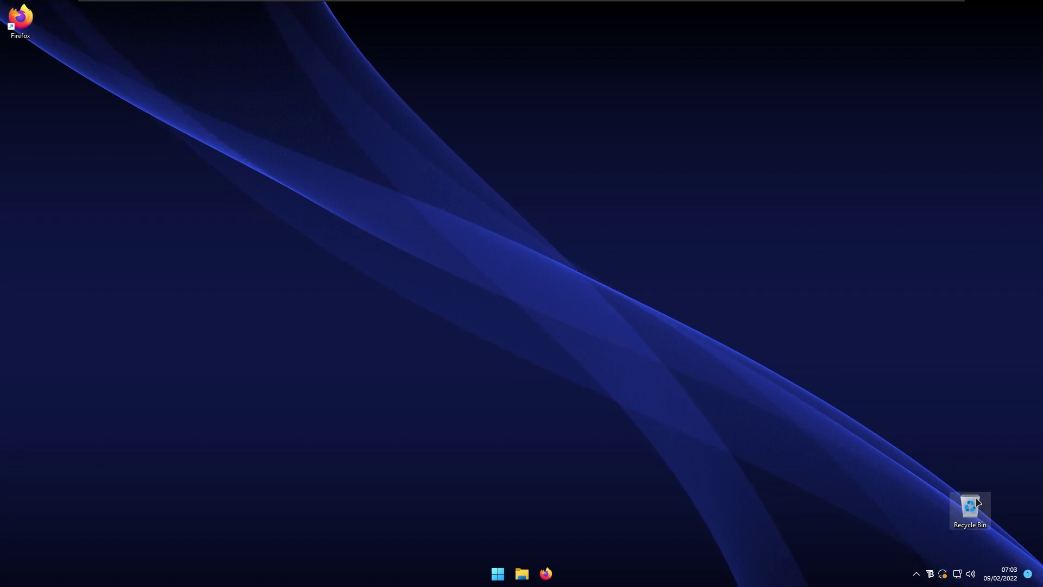
Turn off Show desktop icons for the desktop and close the remaining Settings window.
right_click(512, 170)
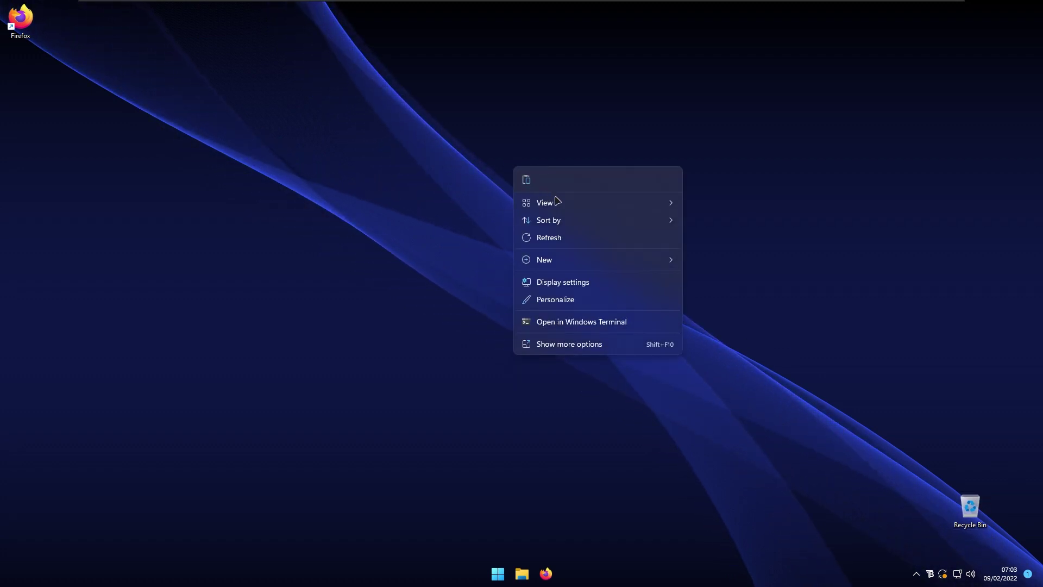
mouse_move(622, 206)
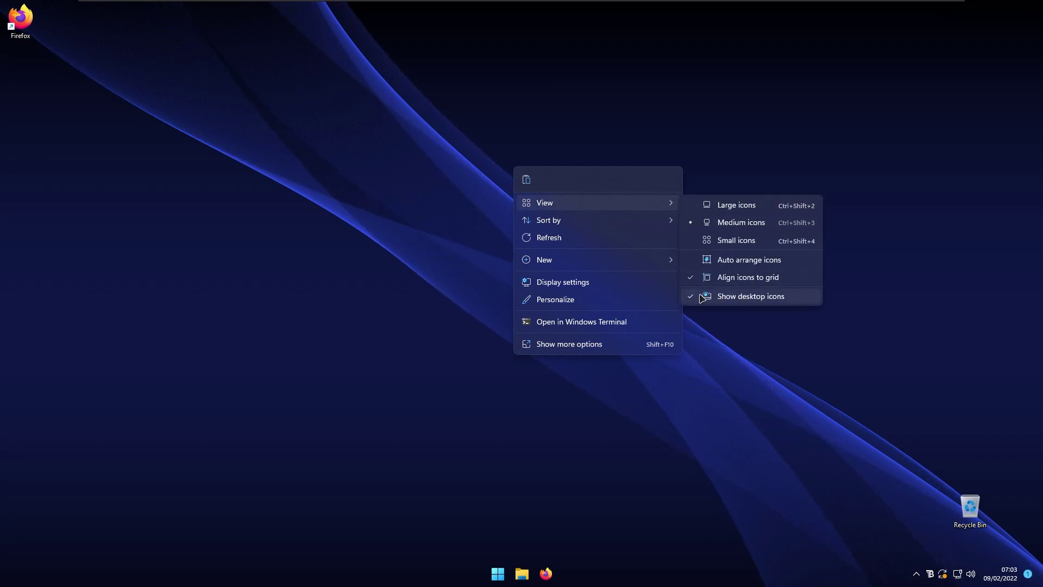
left_click(741, 297)
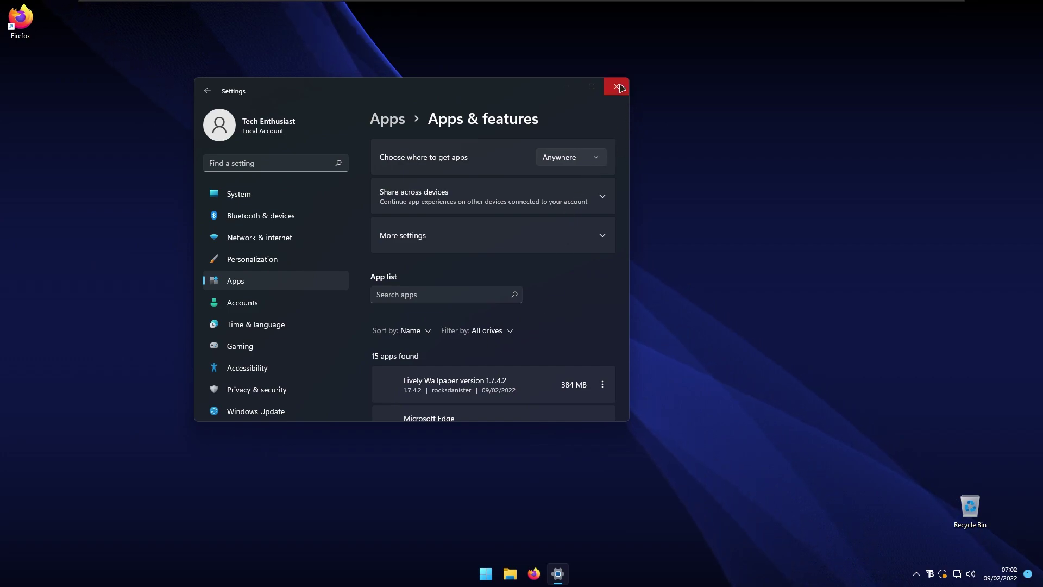
left_click(619, 87)
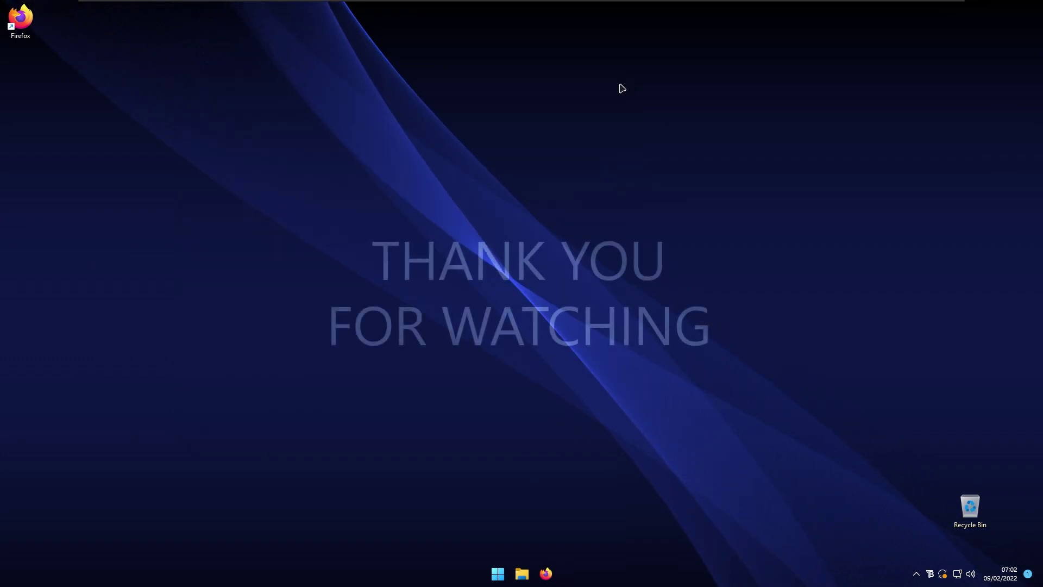